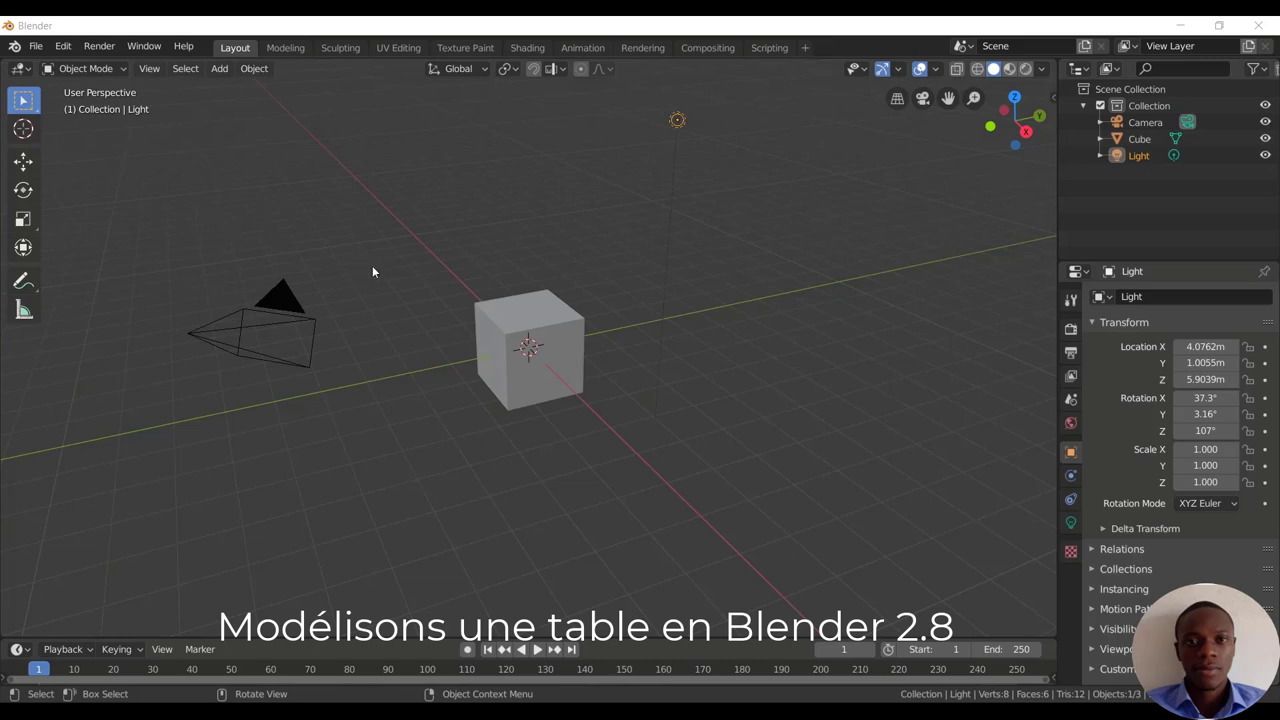
# Step: Select everything, then replace the file with a new General scene, discarding unsaved changes
pyautogui.click(414, 285)
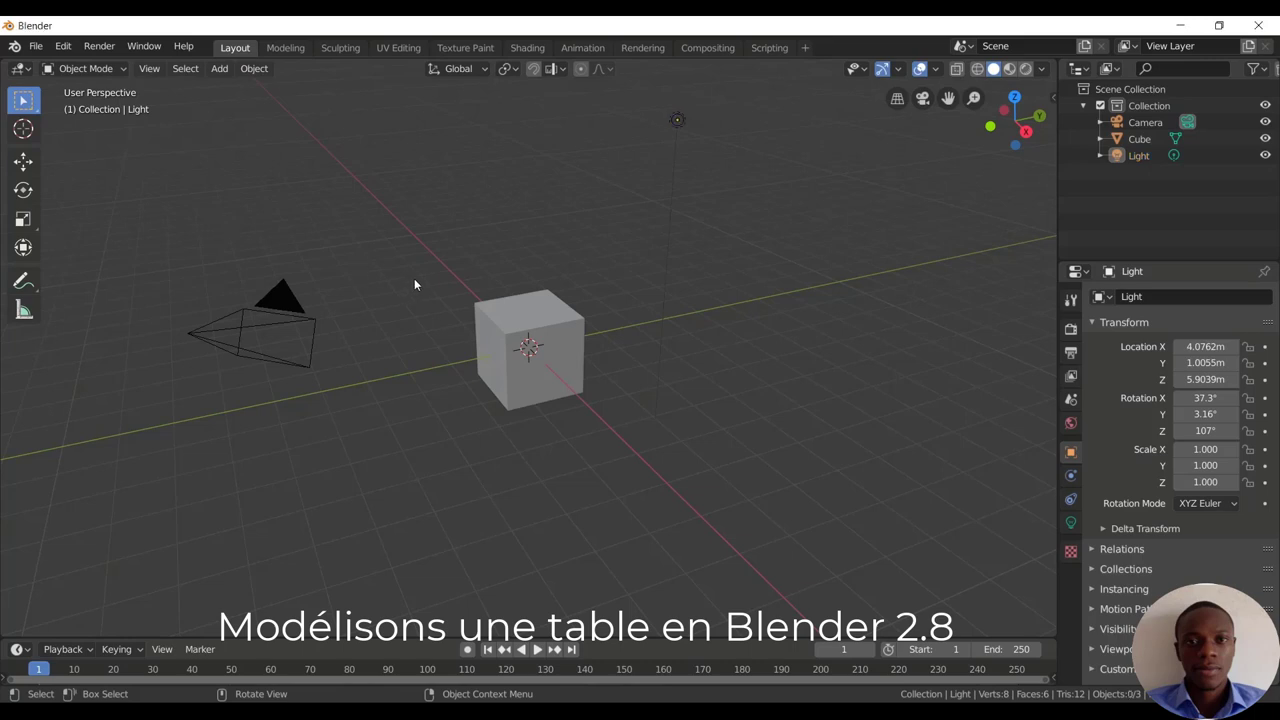
pyautogui.click(539, 322)
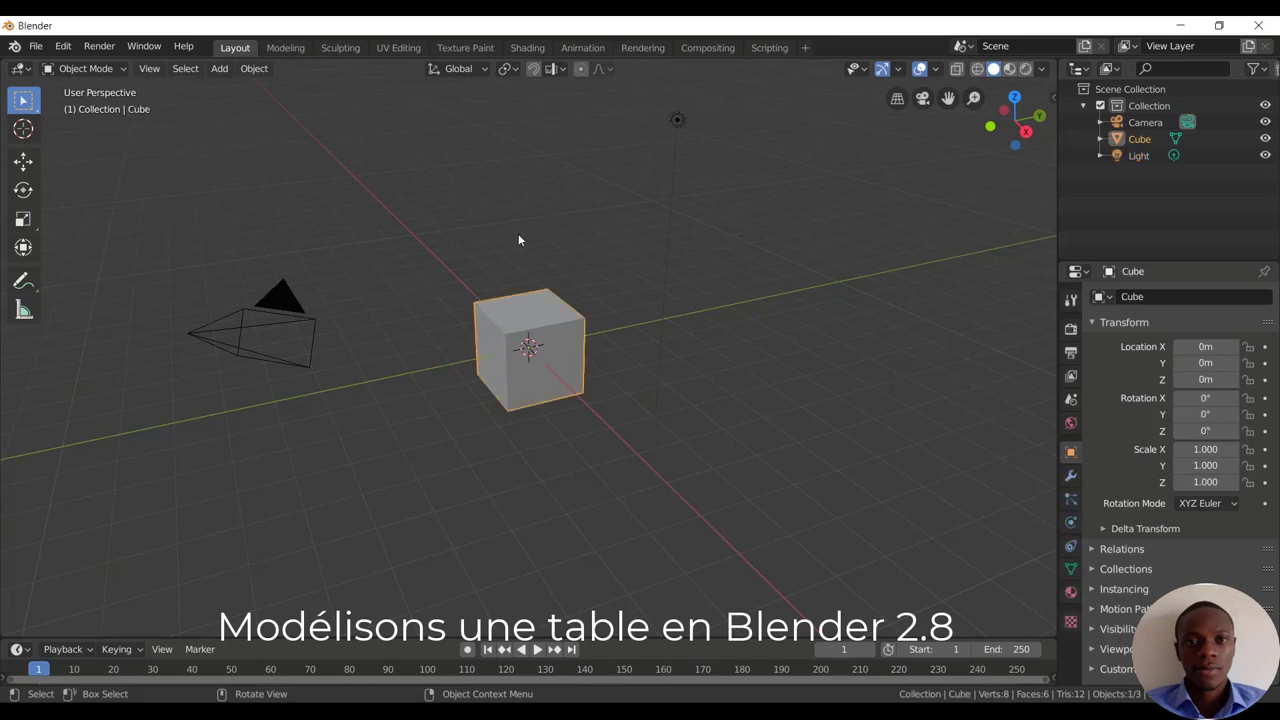
pyautogui.press('a')
pyautogui.hotkey('ctrl', 'n')
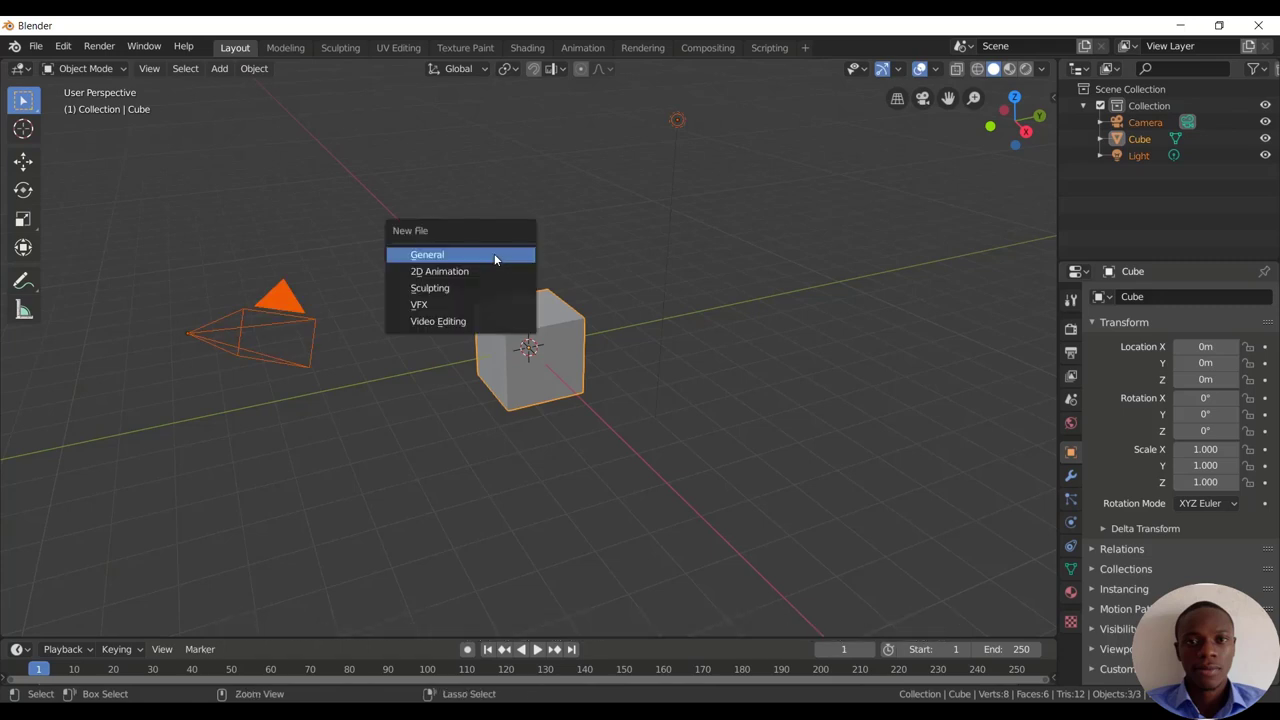
pyautogui.click(492, 252)
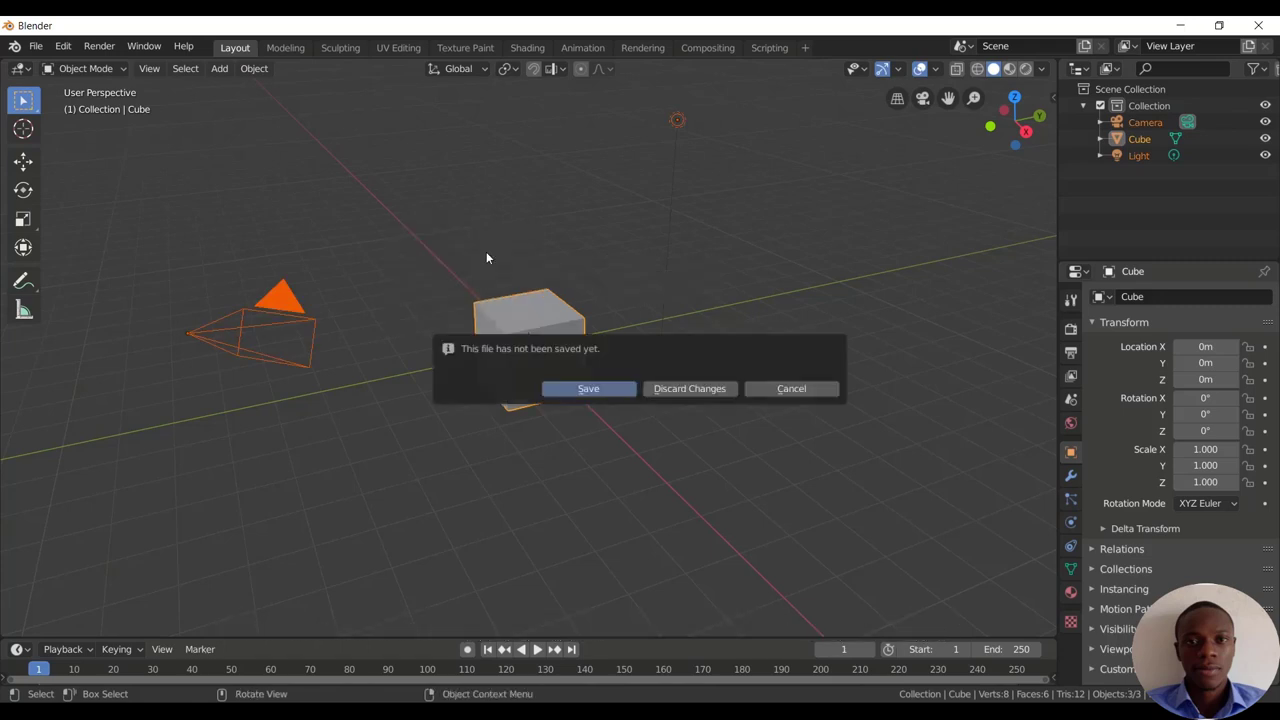
pyautogui.click(704, 388)
# Step: Add a cube and flatten it along Z to about -0.174
pyautogui.hotkey('shift', 'a')
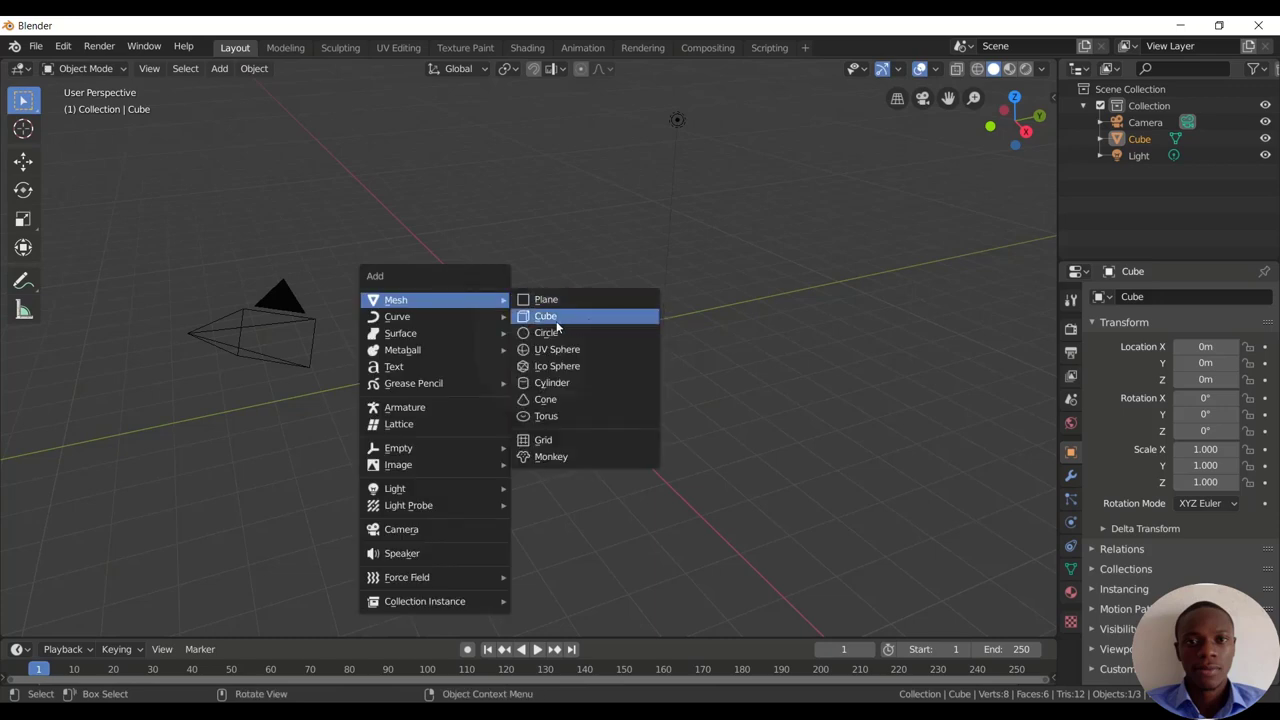
pyautogui.press('Return')
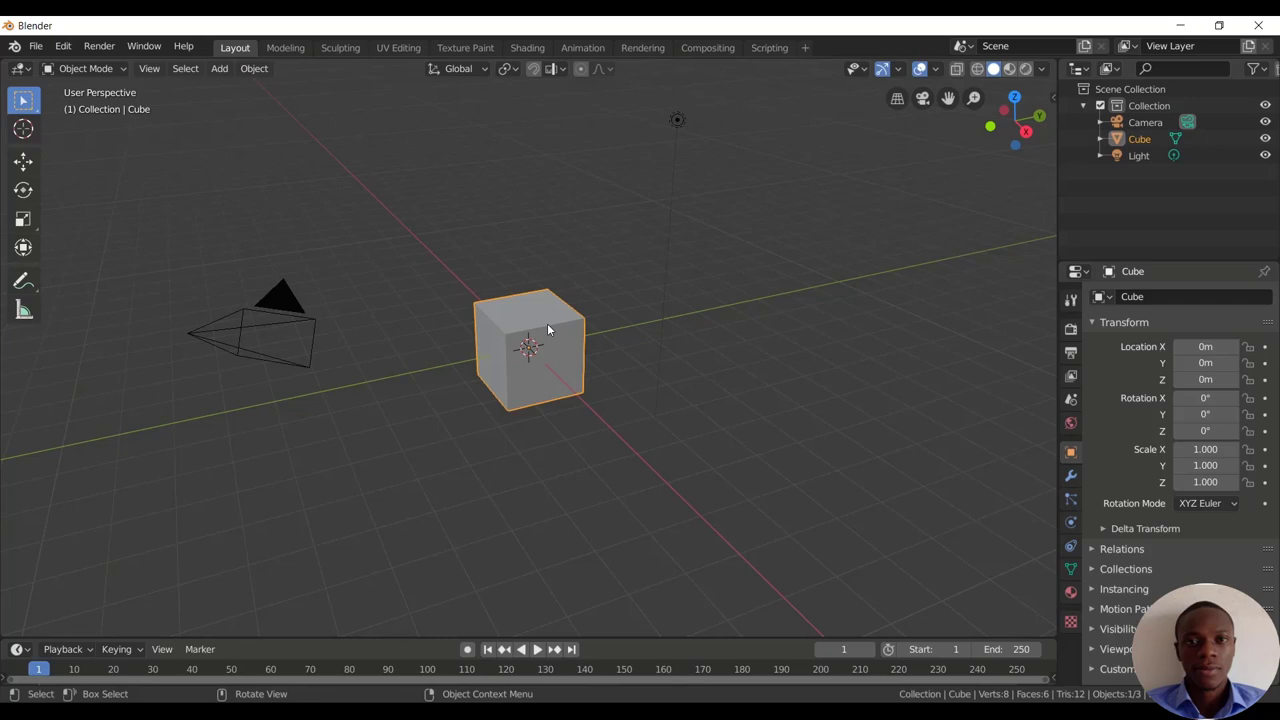
pyautogui.press('s')
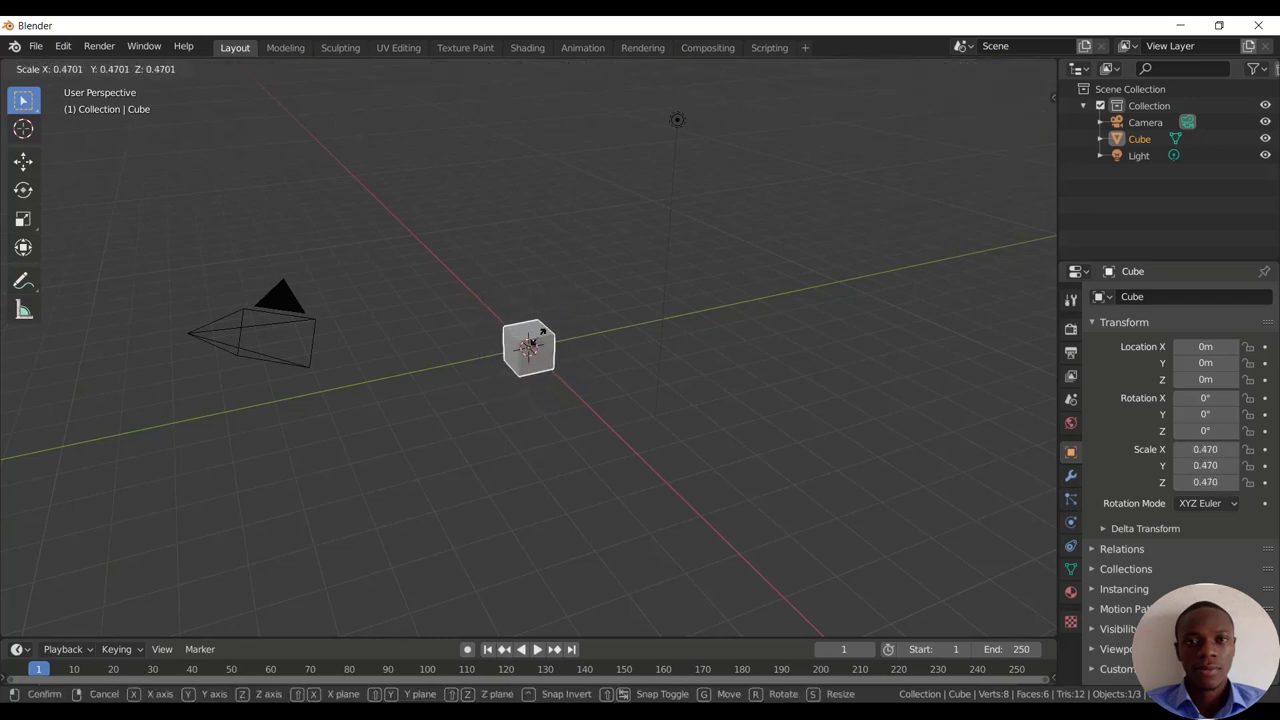
pyautogui.press('Escape')
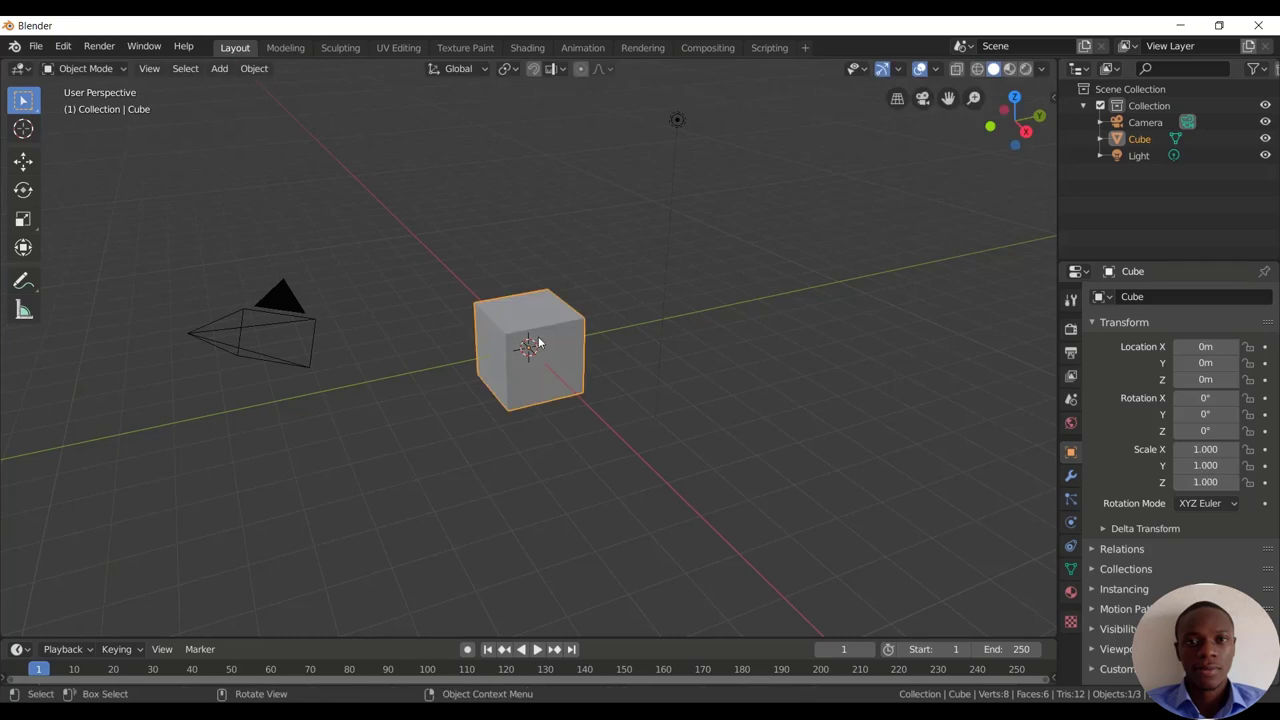
pyautogui.press('s')
pyautogui.press('z')
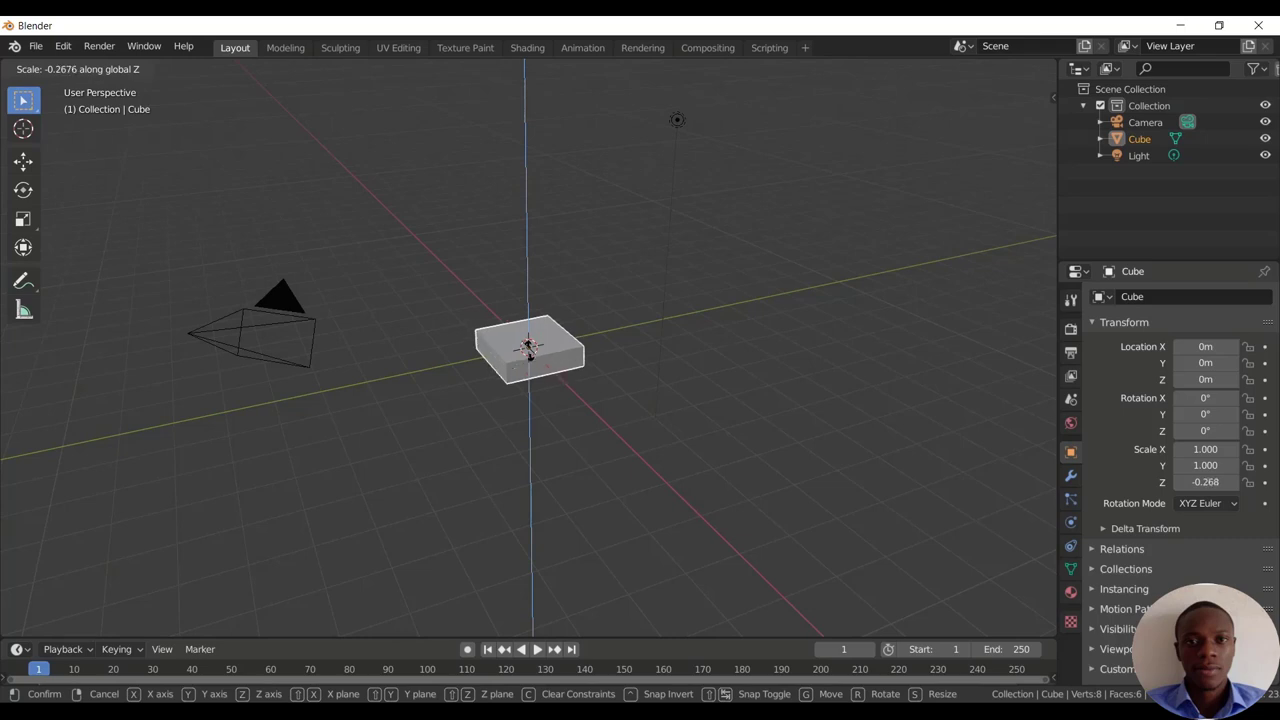
pyautogui.click(531, 352)
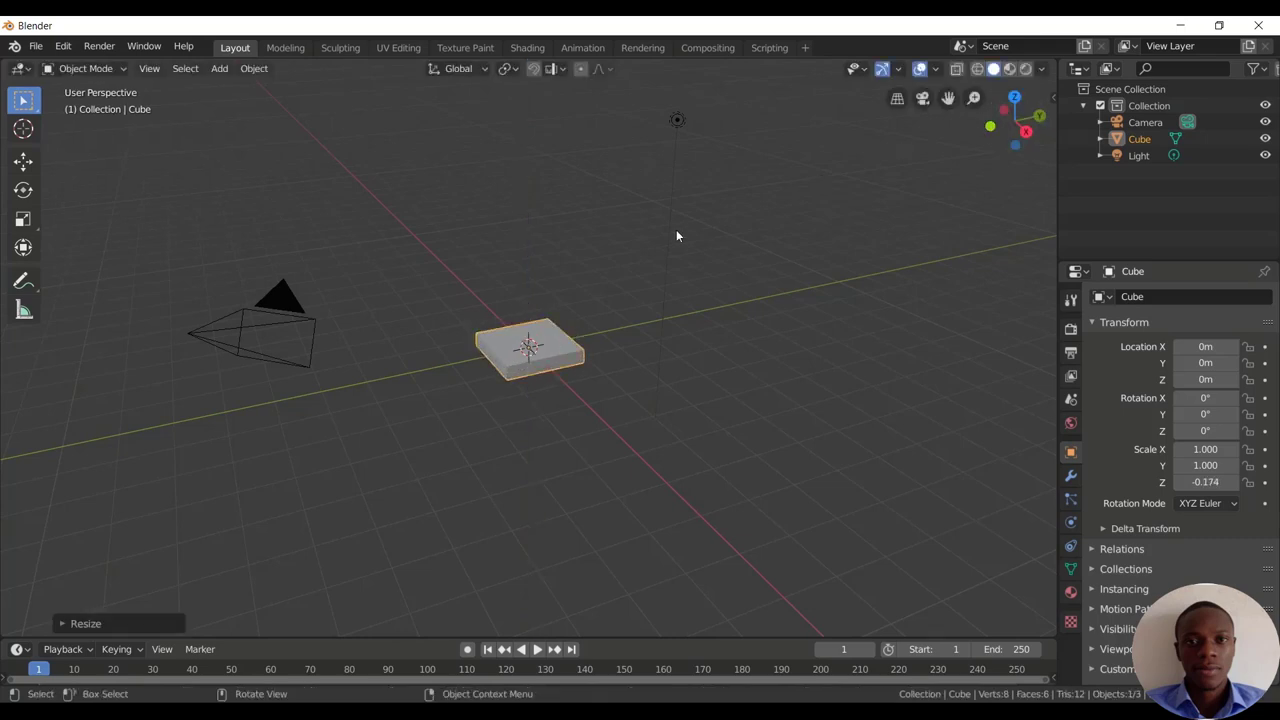
# Step: Stretch the slab to about 3.871 along X and 1.865 along Y
pyautogui.press('s')
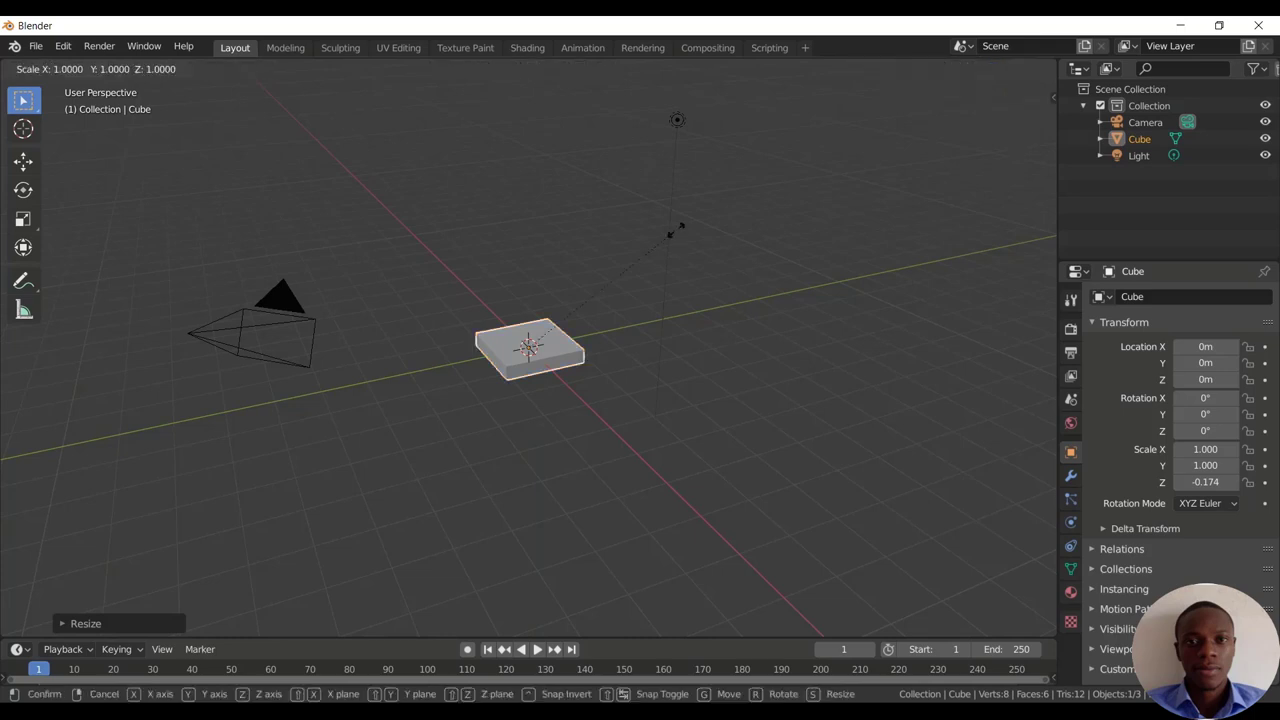
pyautogui.press('x')
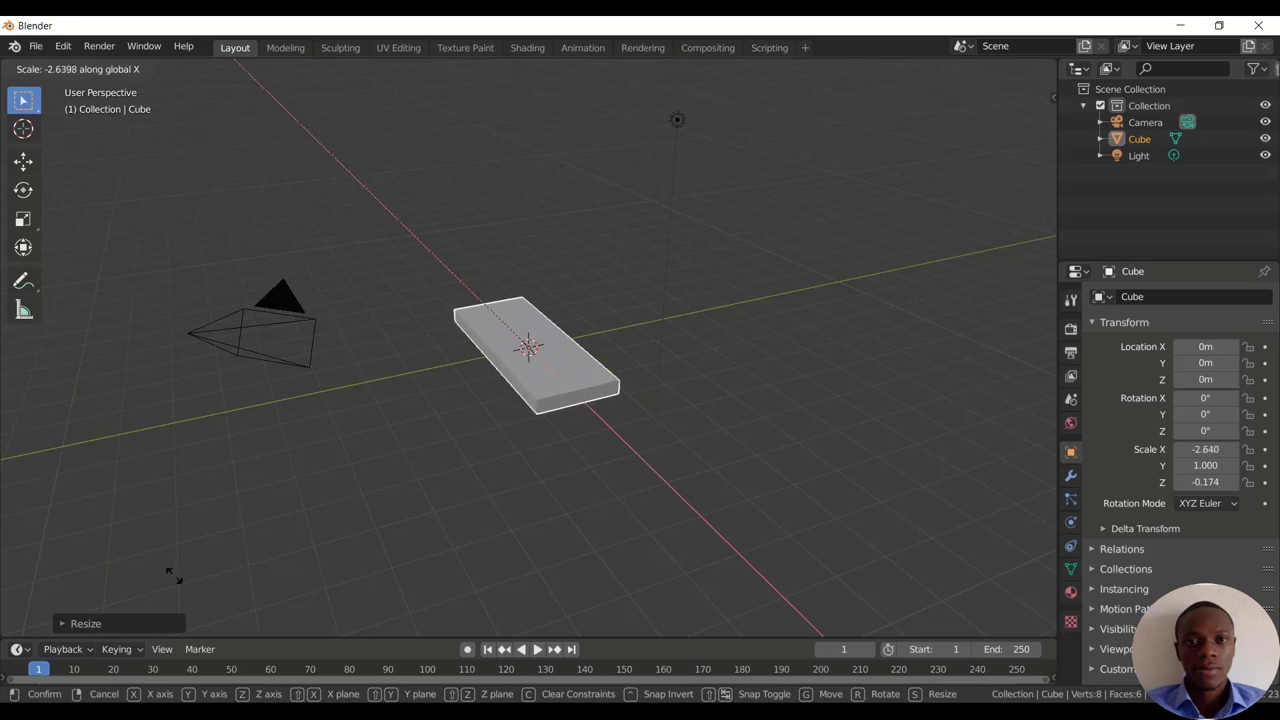
pyautogui.click(38, 391)
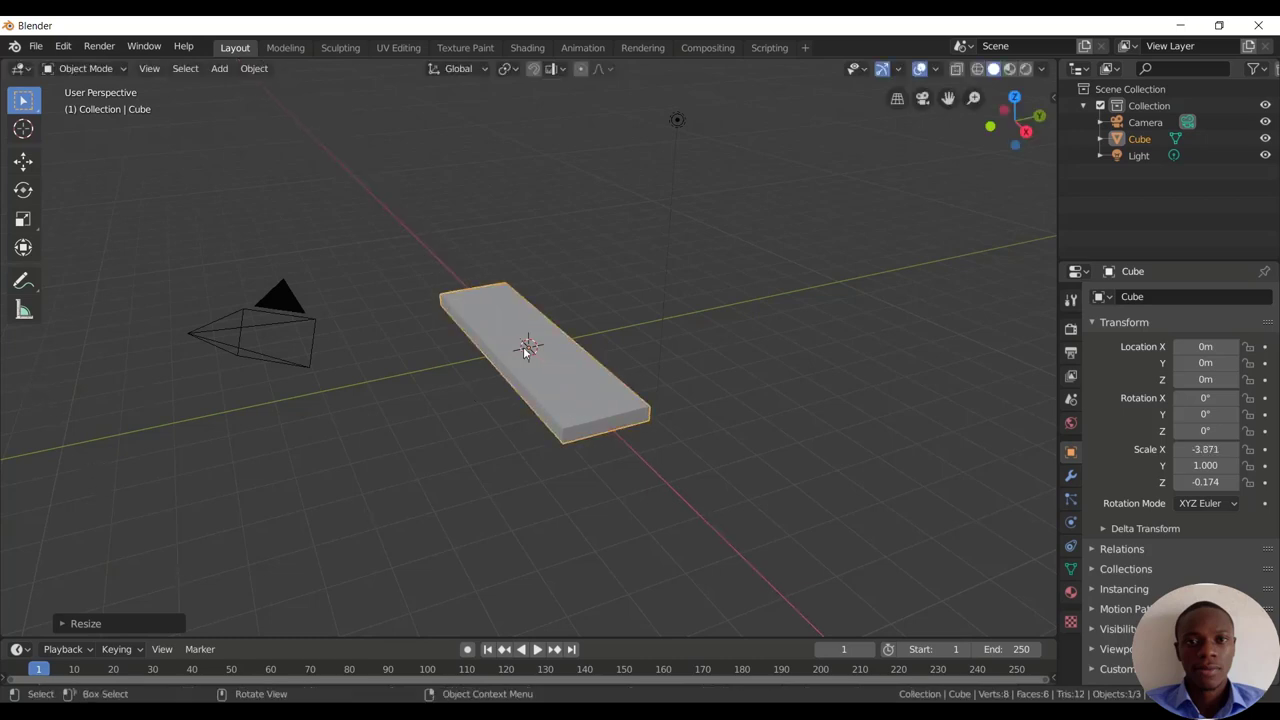
pyautogui.press('s')
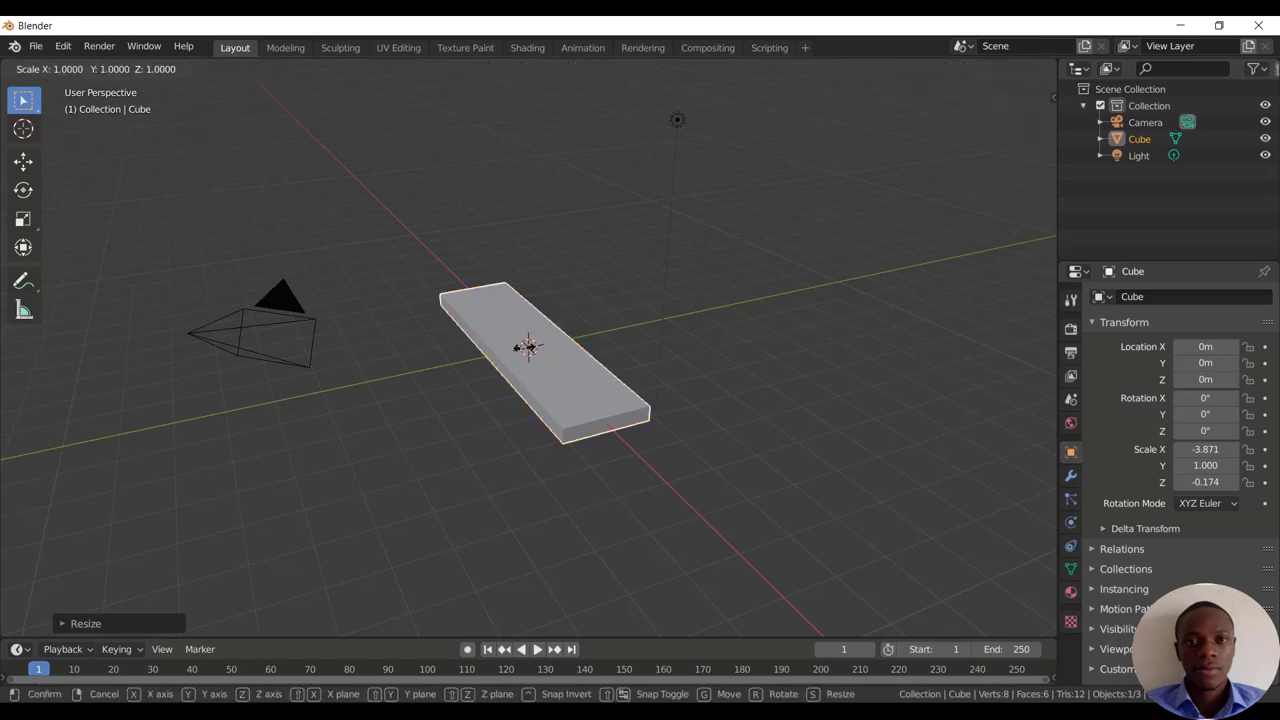
pyautogui.press('y')
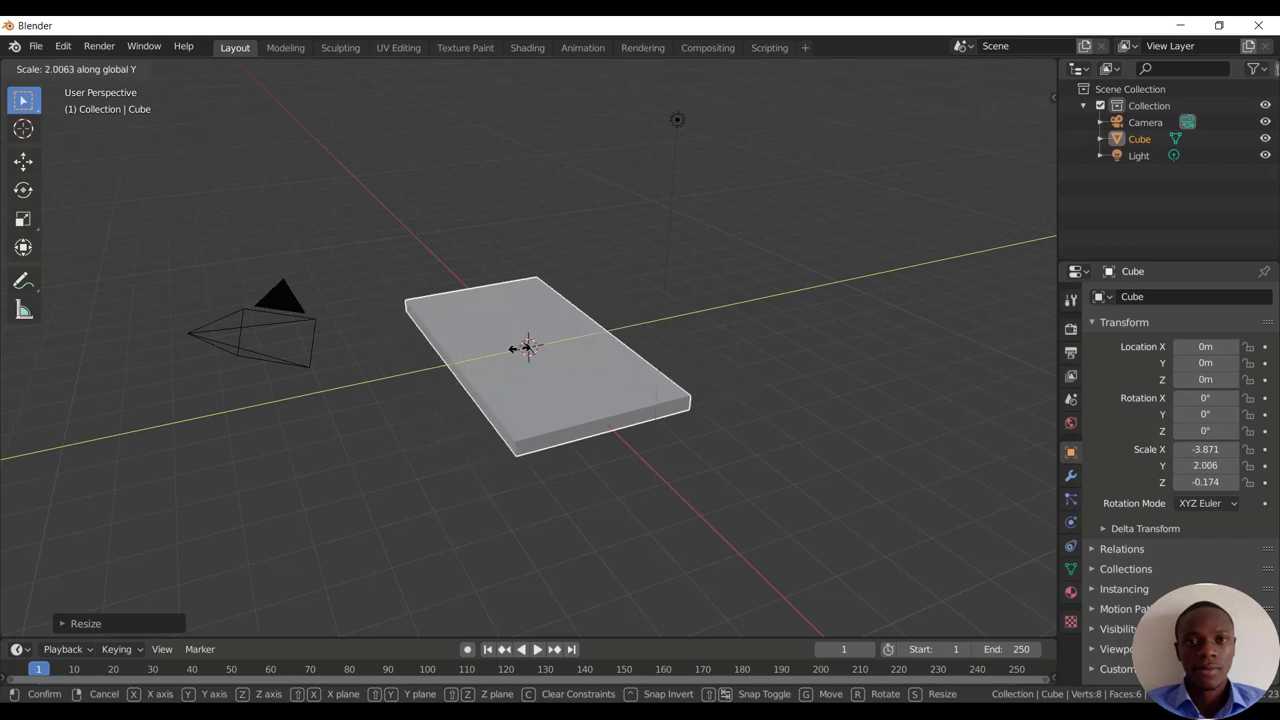
pyautogui.click(623, 297)
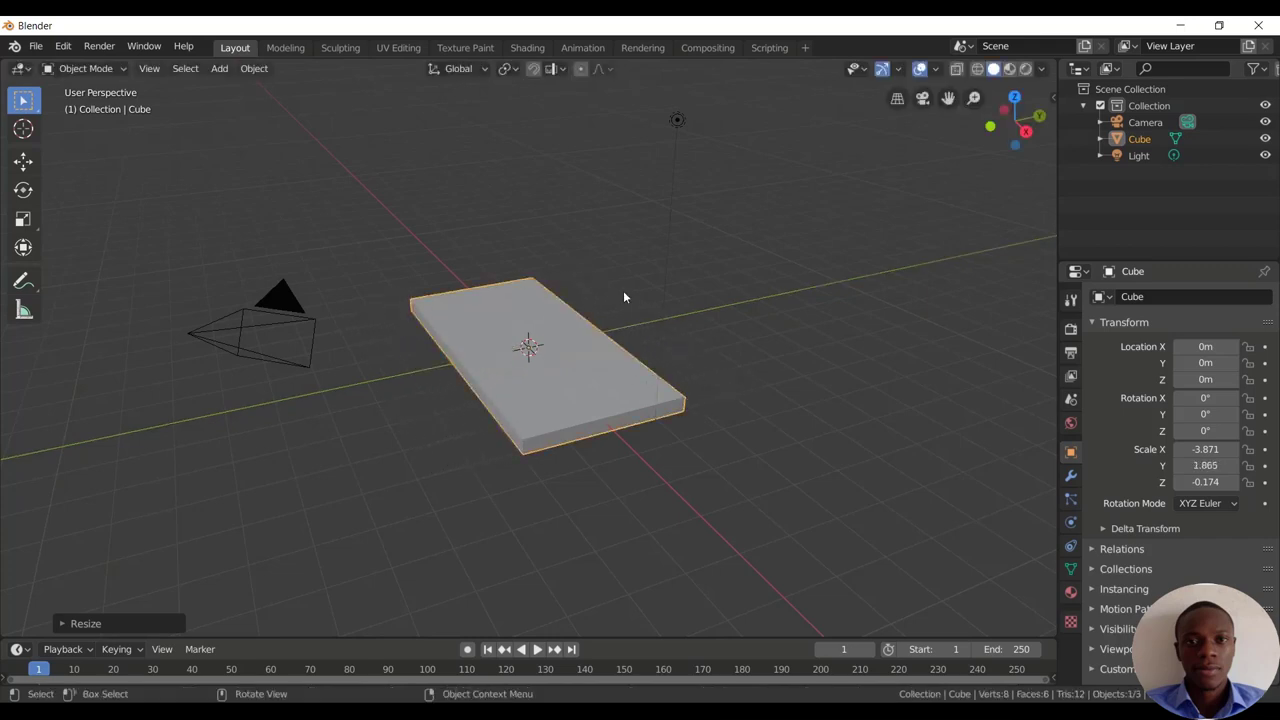
# Step: In front view, add a second cube and shrink it uniformly to 0.239
pyautogui.click(824, 210)
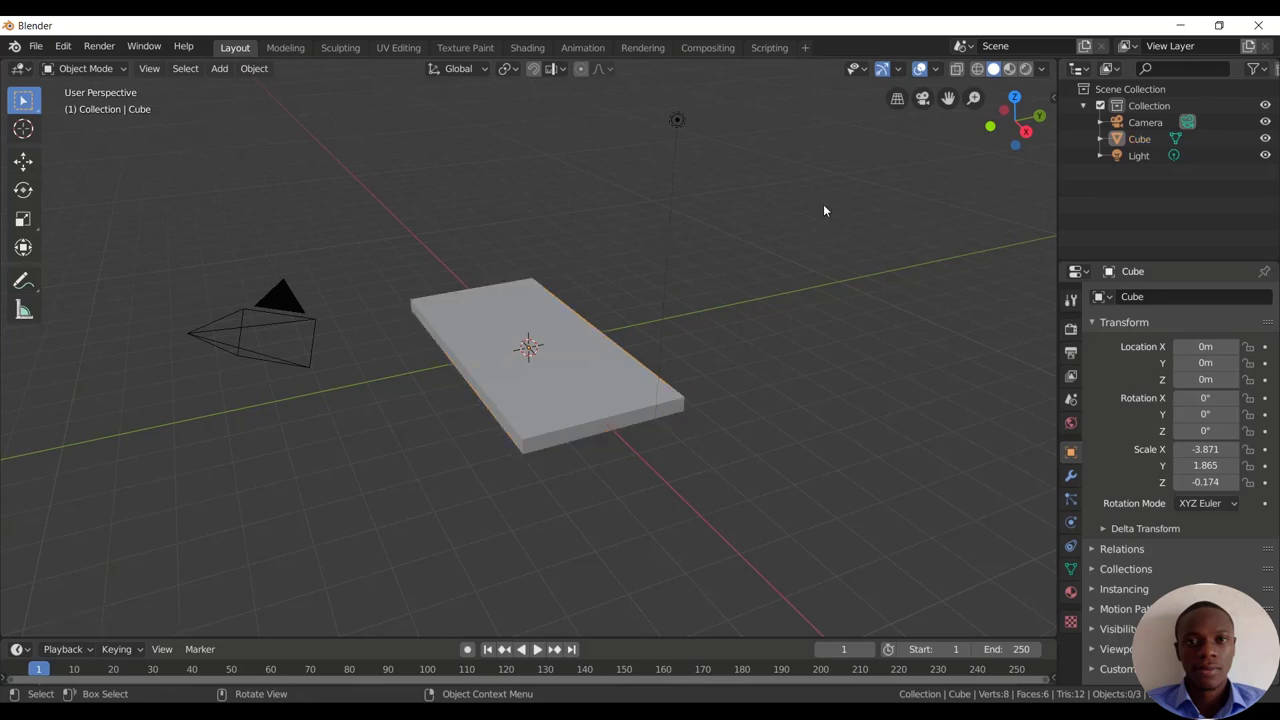
pyautogui.press('KP_1')
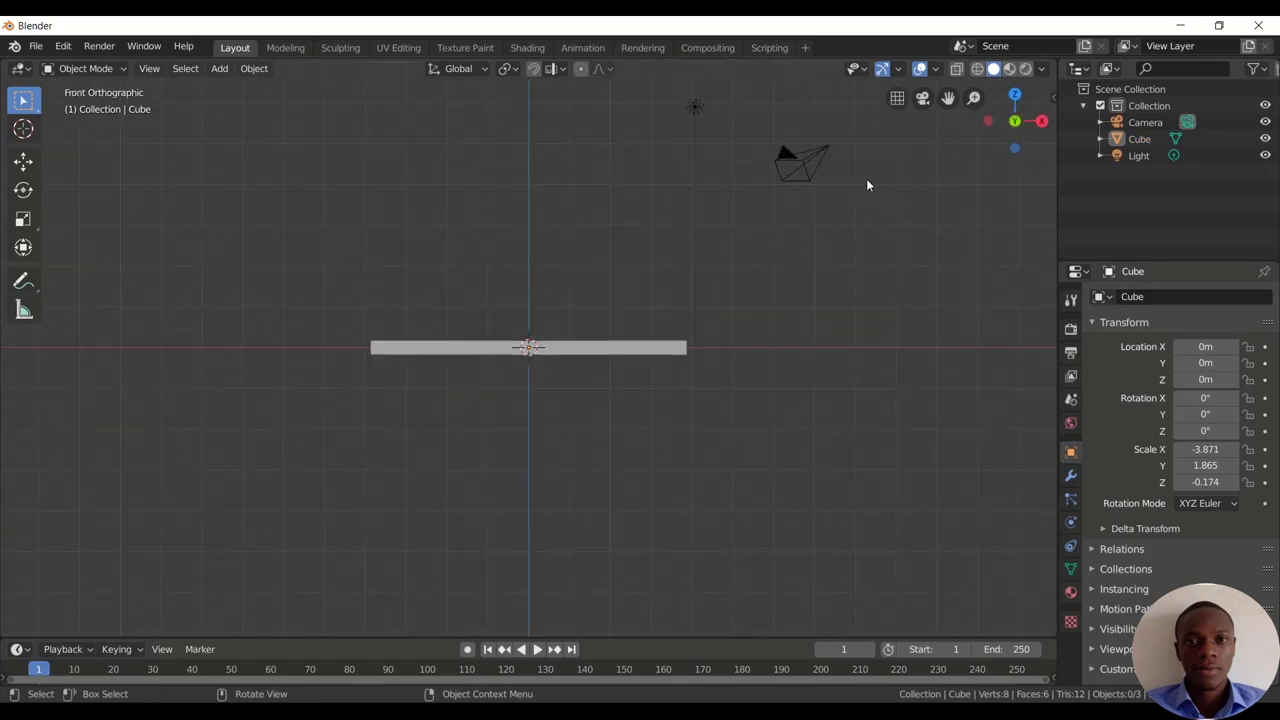
pyautogui.hotkey('shift', 'a')
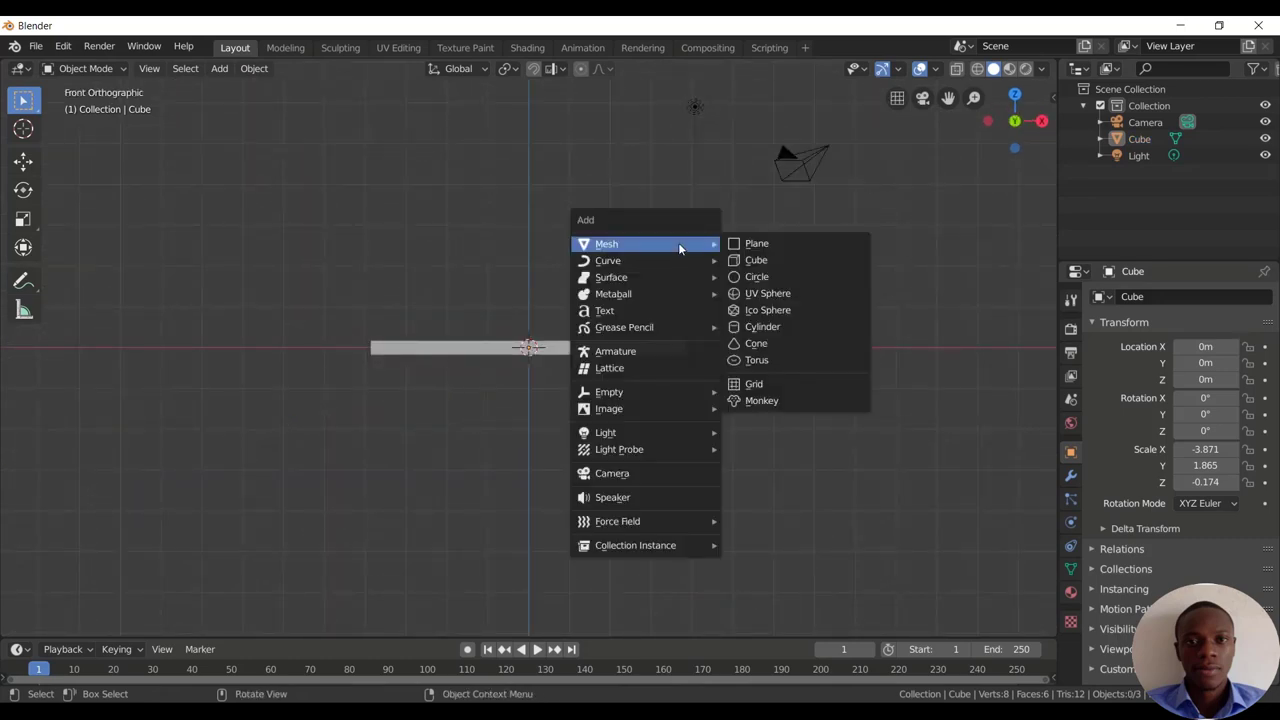
pyautogui.click(764, 262)
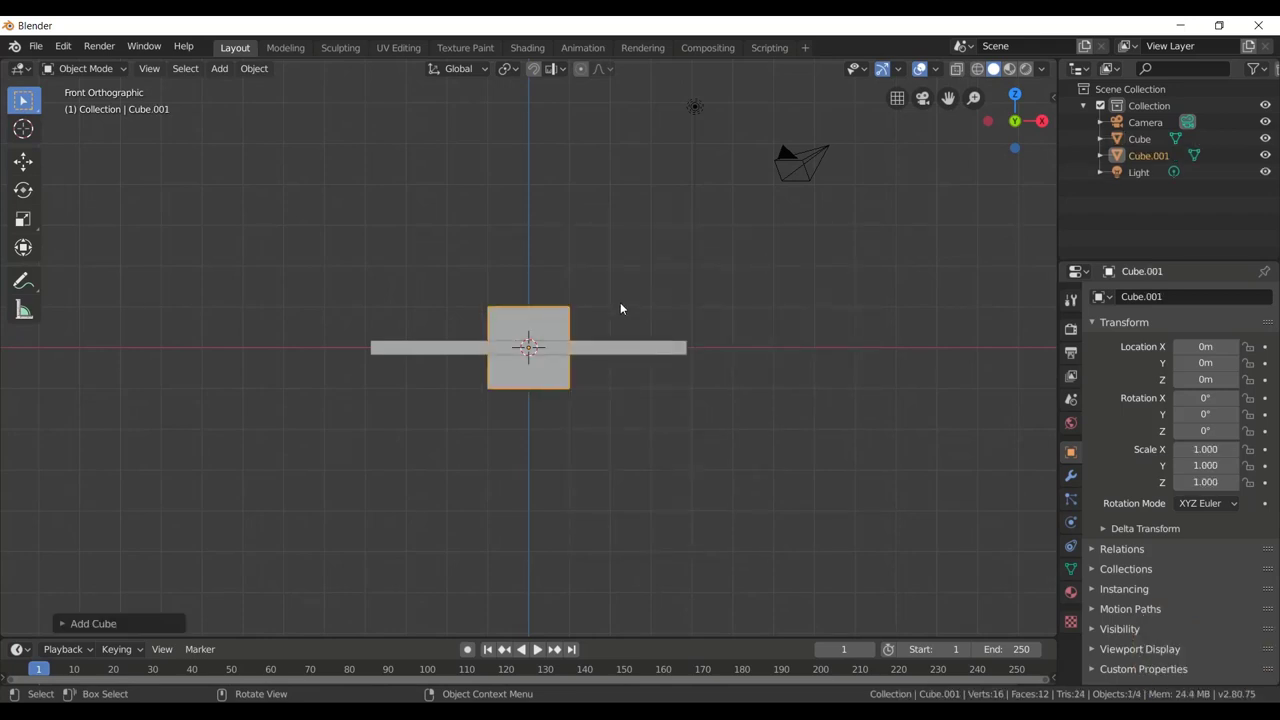
pyautogui.press('s')
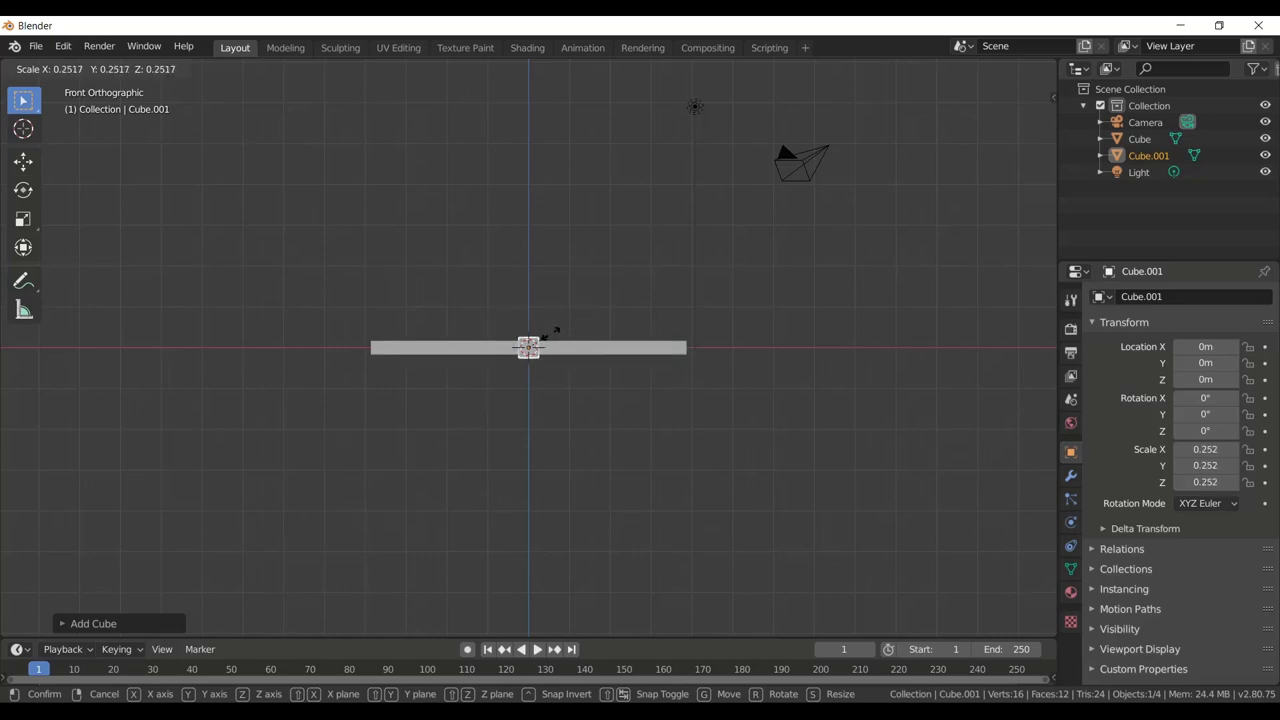
pyautogui.click(549, 340)
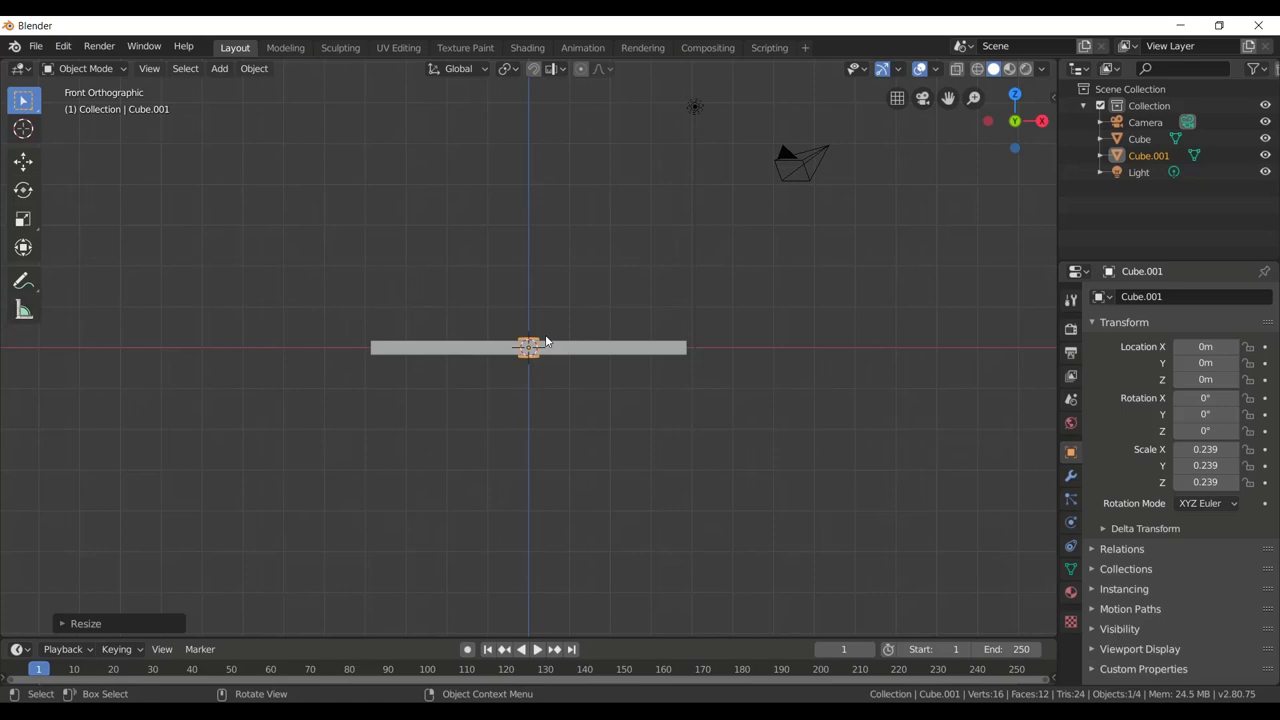
# Step: Raise Cube.001 along Z to 0.408 m above the slab
pyautogui.press('g')
pyautogui.press('z')
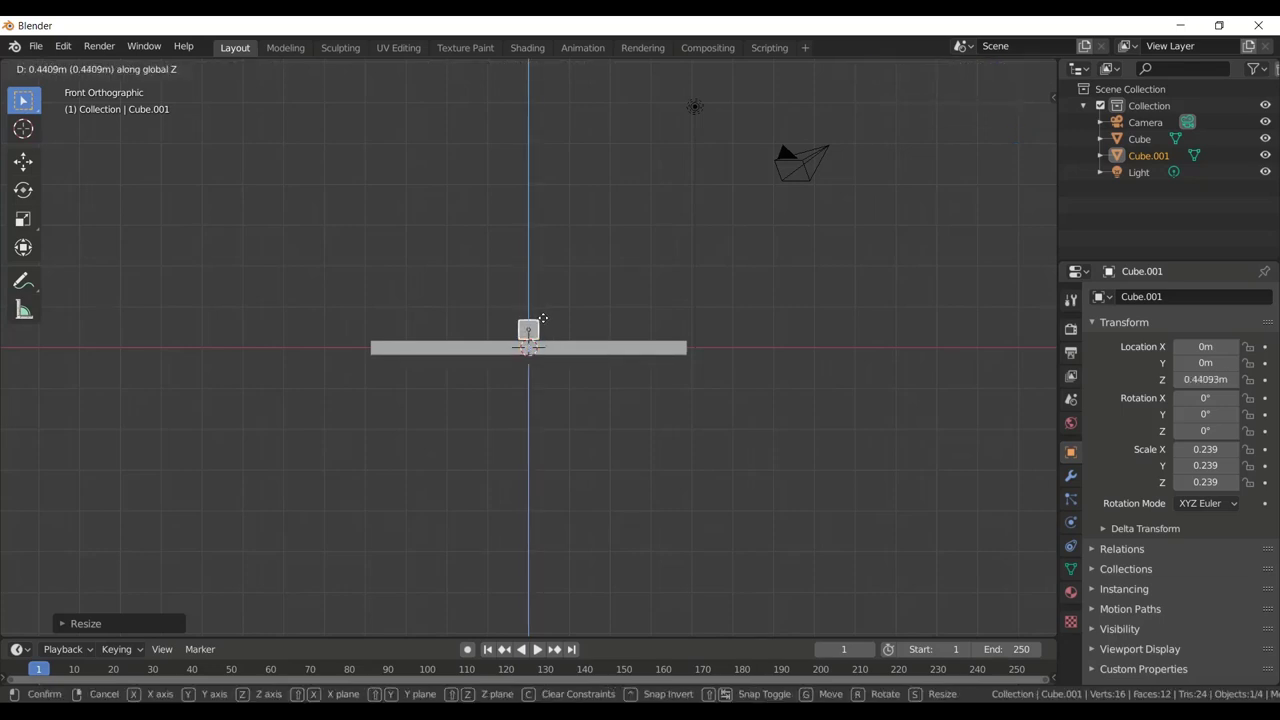
pyautogui.click(538, 321)
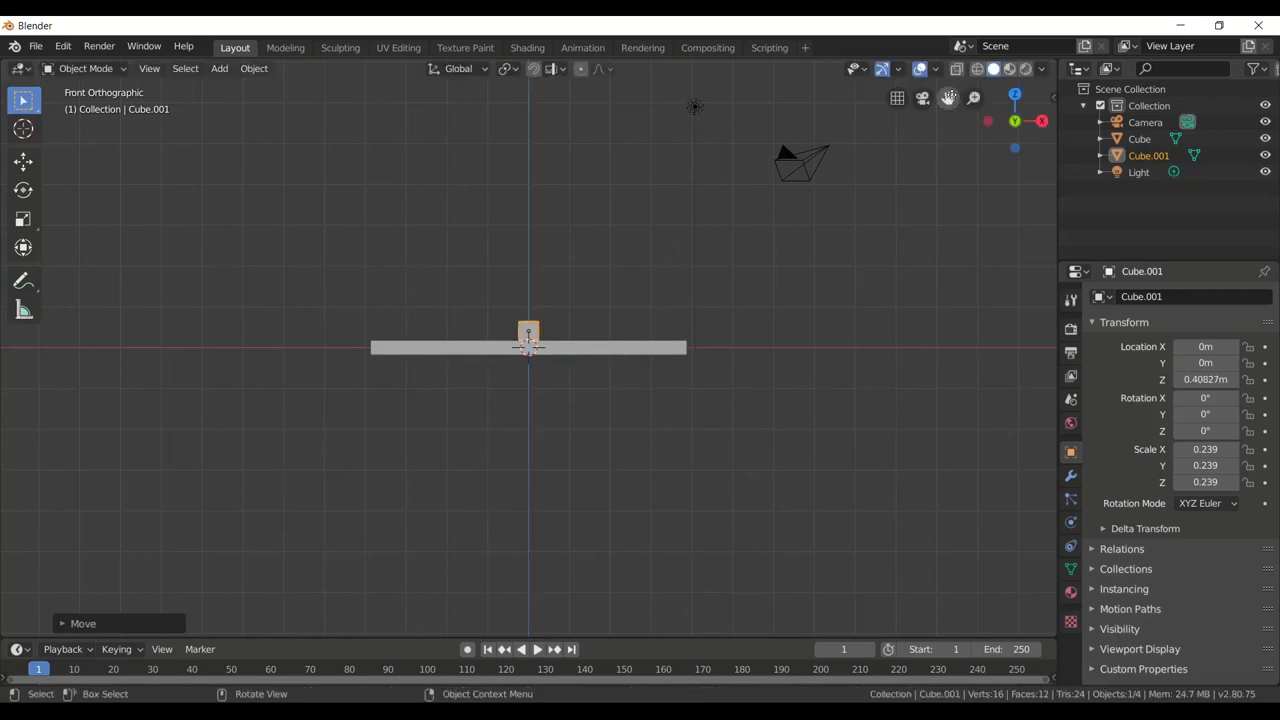
# Step: Slide Cube.001 along X to -3.2066 m, above the slab's left end
pyautogui.moveTo(973, 97)
pyautogui.mouseDown()
pyautogui.moveTo(973, 60)
pyautogui.moveTo(973, 90)
pyautogui.mouseUp()
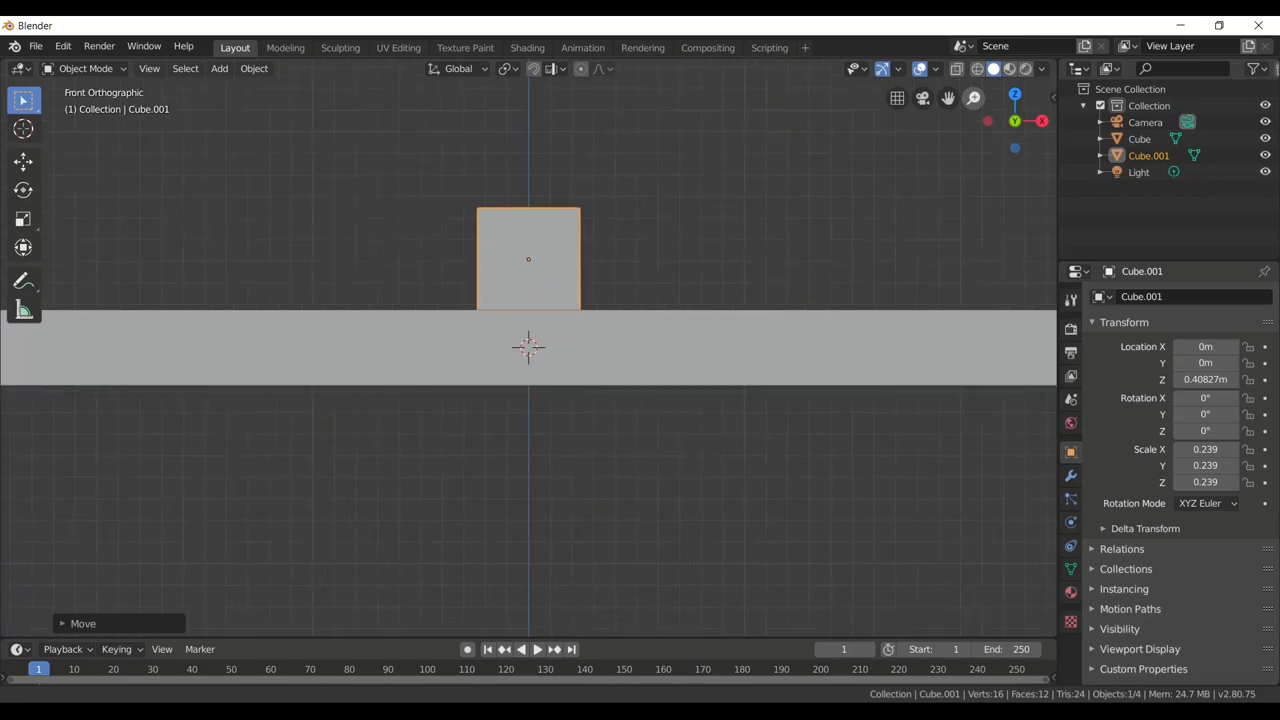
pyautogui.moveTo(973, 97)
pyautogui.mouseDown()
pyautogui.moveTo(973, 120)
pyautogui.moveTo(977, 98)
pyautogui.mouseUp()
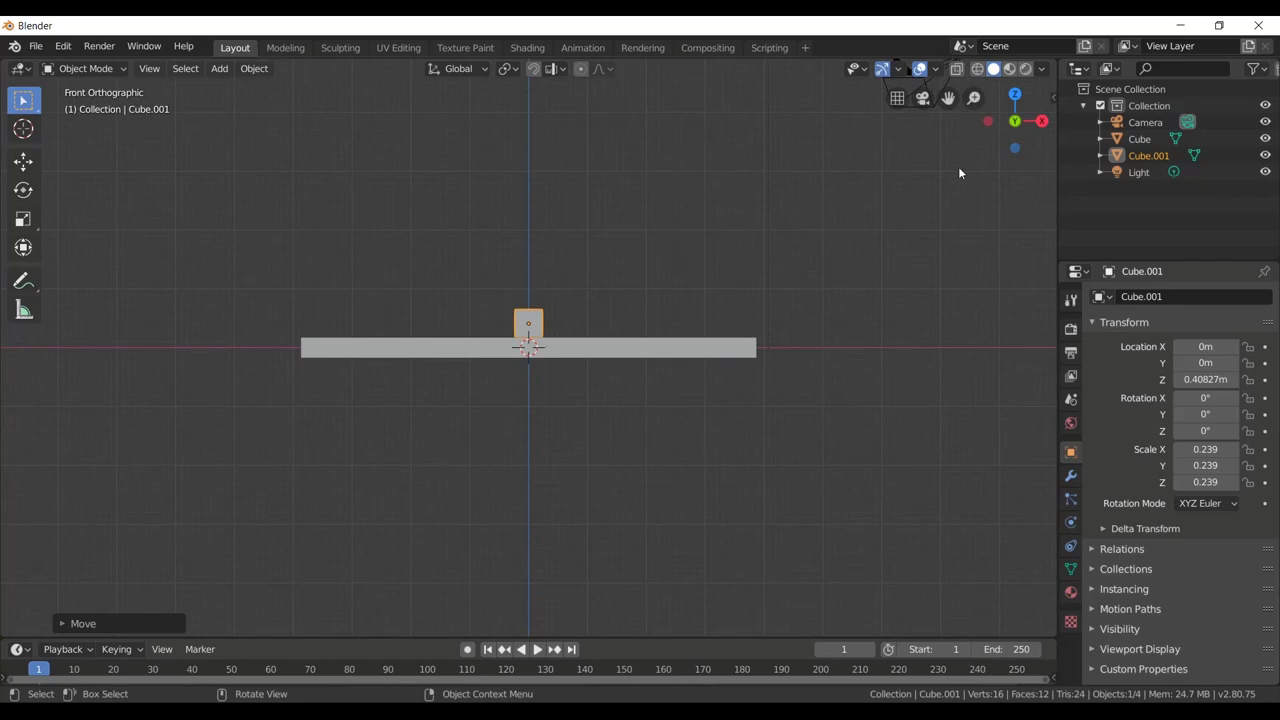
pyautogui.moveTo(1028, 120); pyautogui.dragTo(1041, 121)
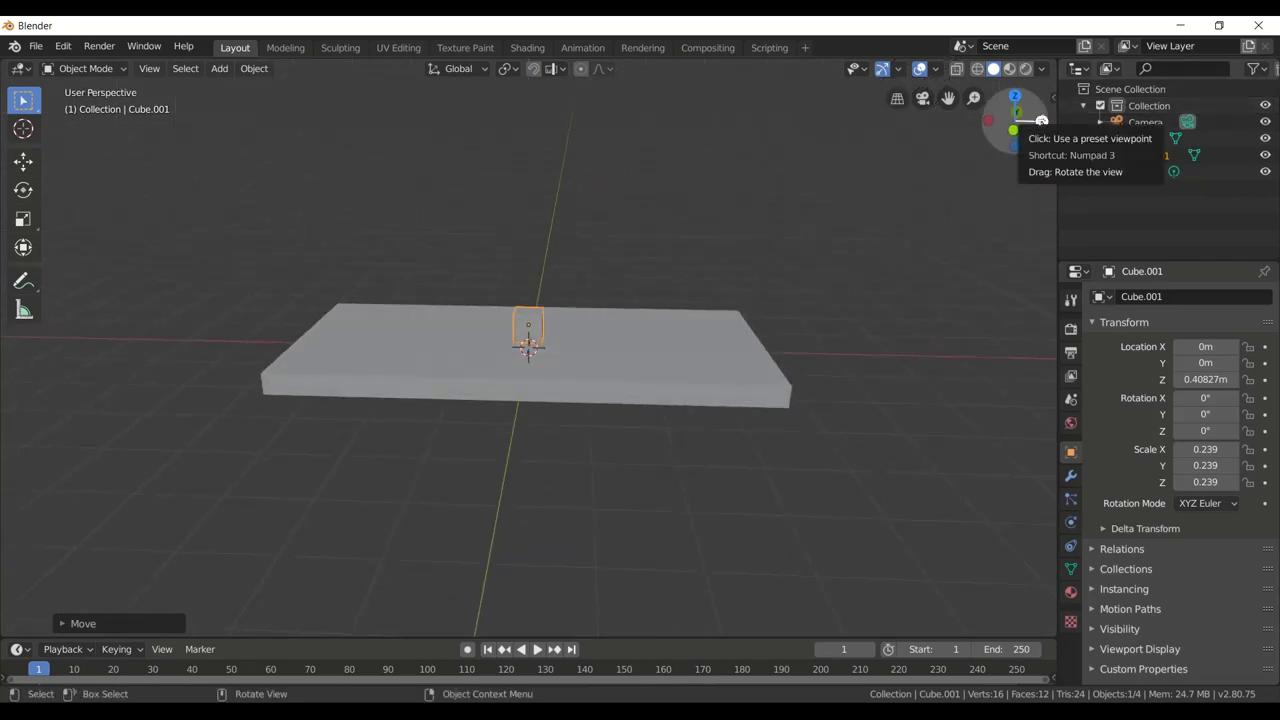
pyautogui.click(926, 168)
pyautogui.press('KP_1')
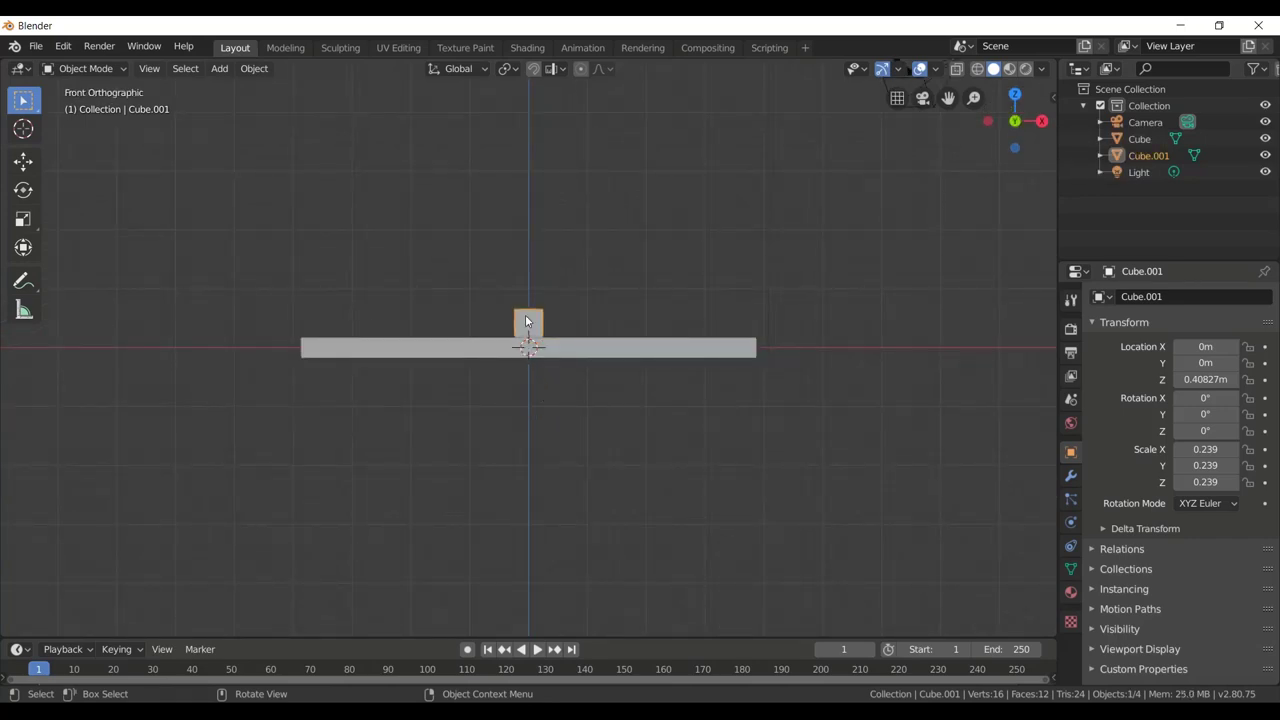
pyautogui.press('g')
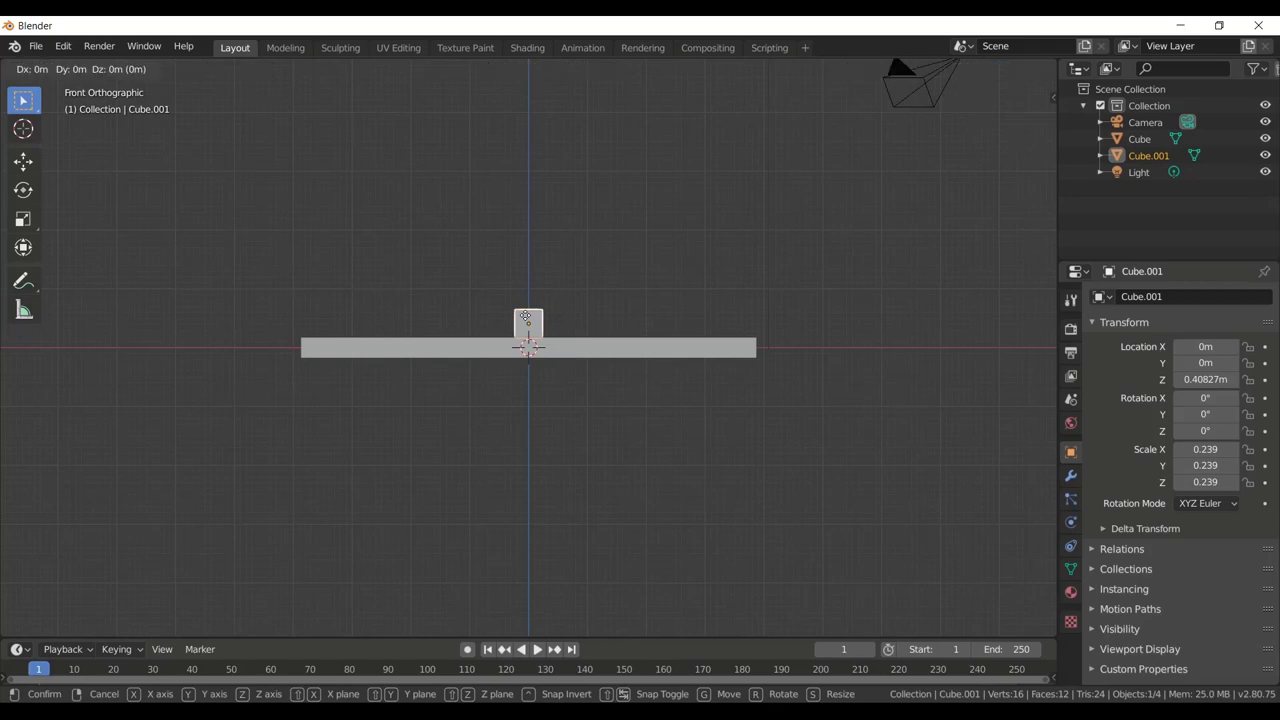
pyautogui.press('x')
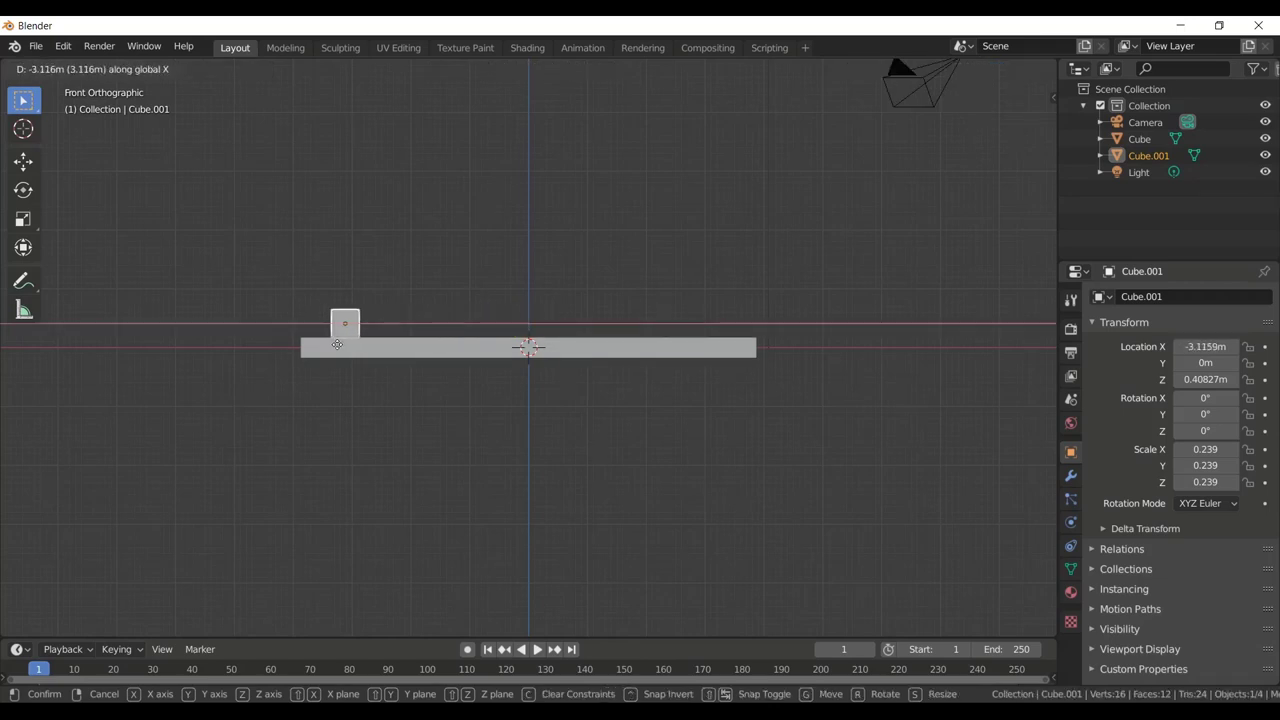
pyautogui.click(336, 345)
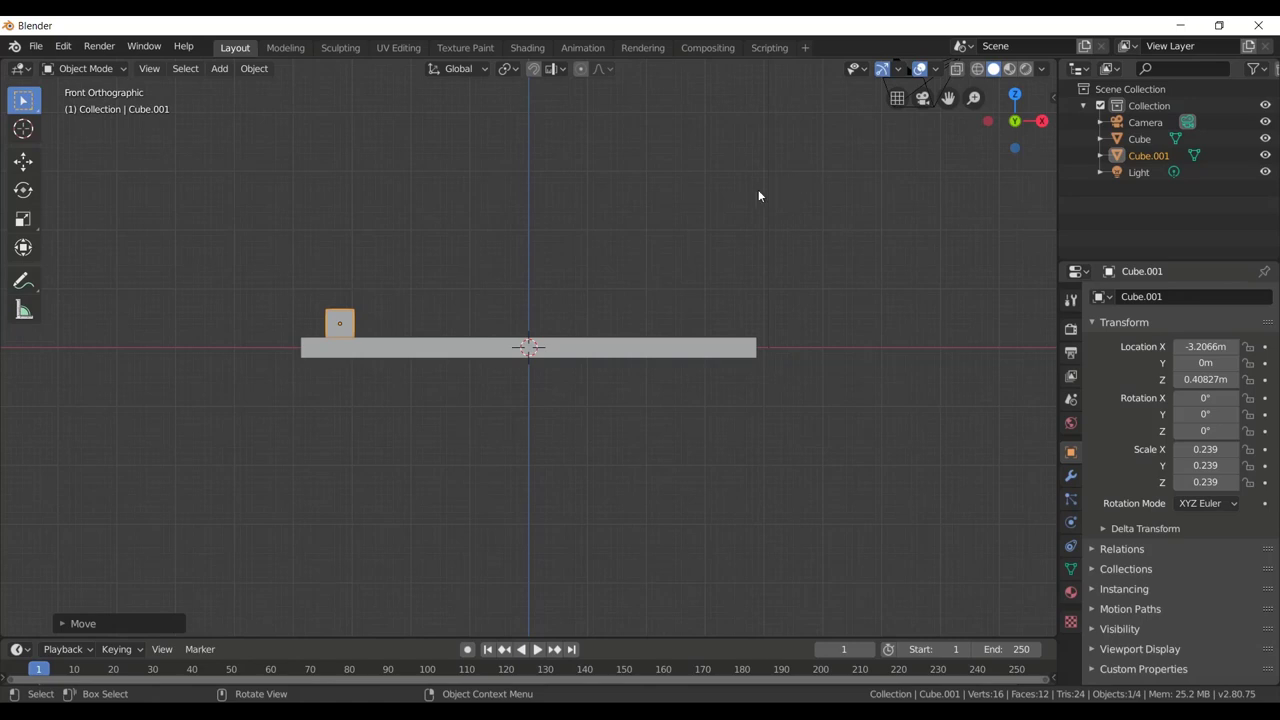
# Step: In top view, raise Cube.001 to Z 0.49506 m and shift it along Y to the back-left corner
pyautogui.hotkey('alt', 'a')
pyautogui.press('KP_7')
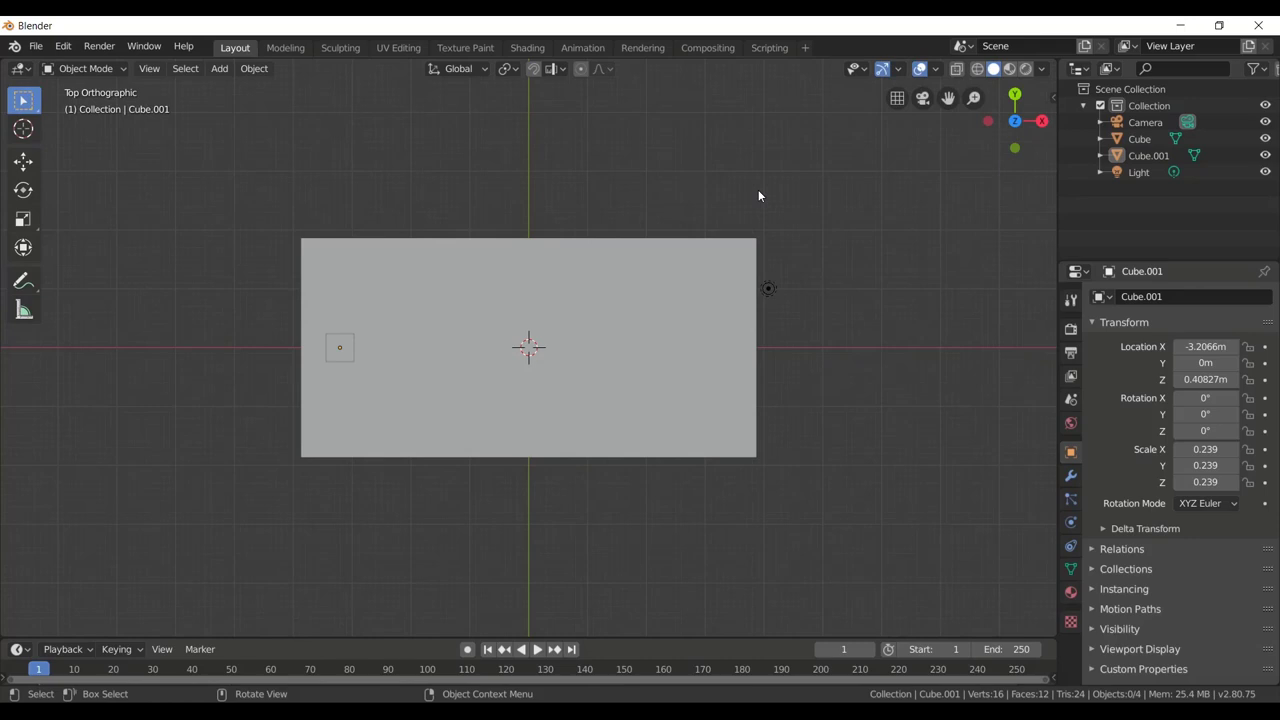
pyautogui.click(329, 345)
pyautogui.press('g')
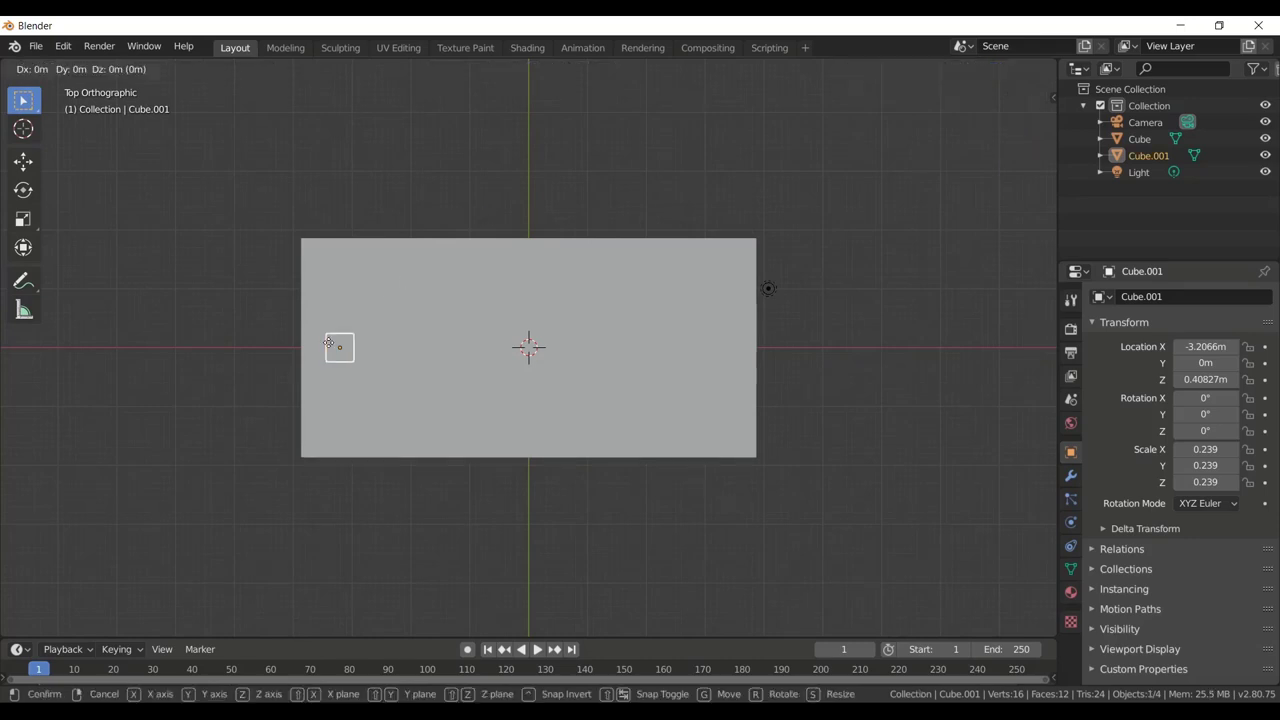
pyautogui.press('z')
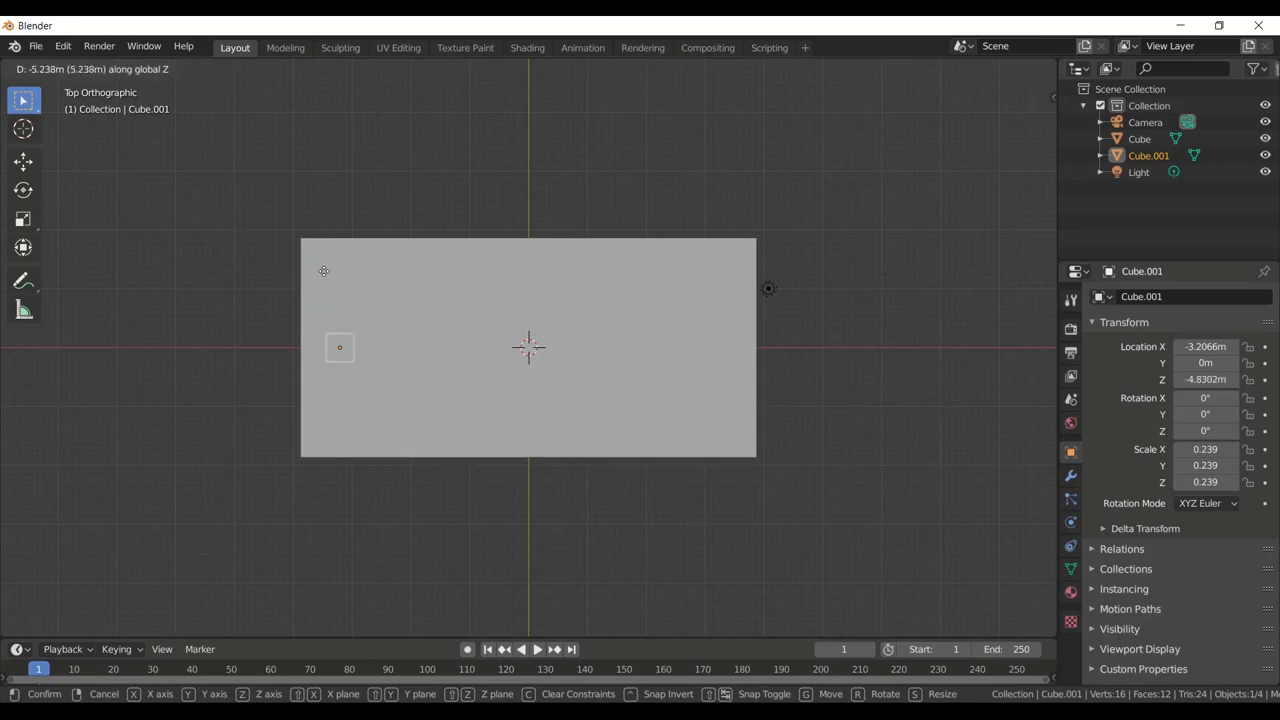
pyautogui.click(331, 356)
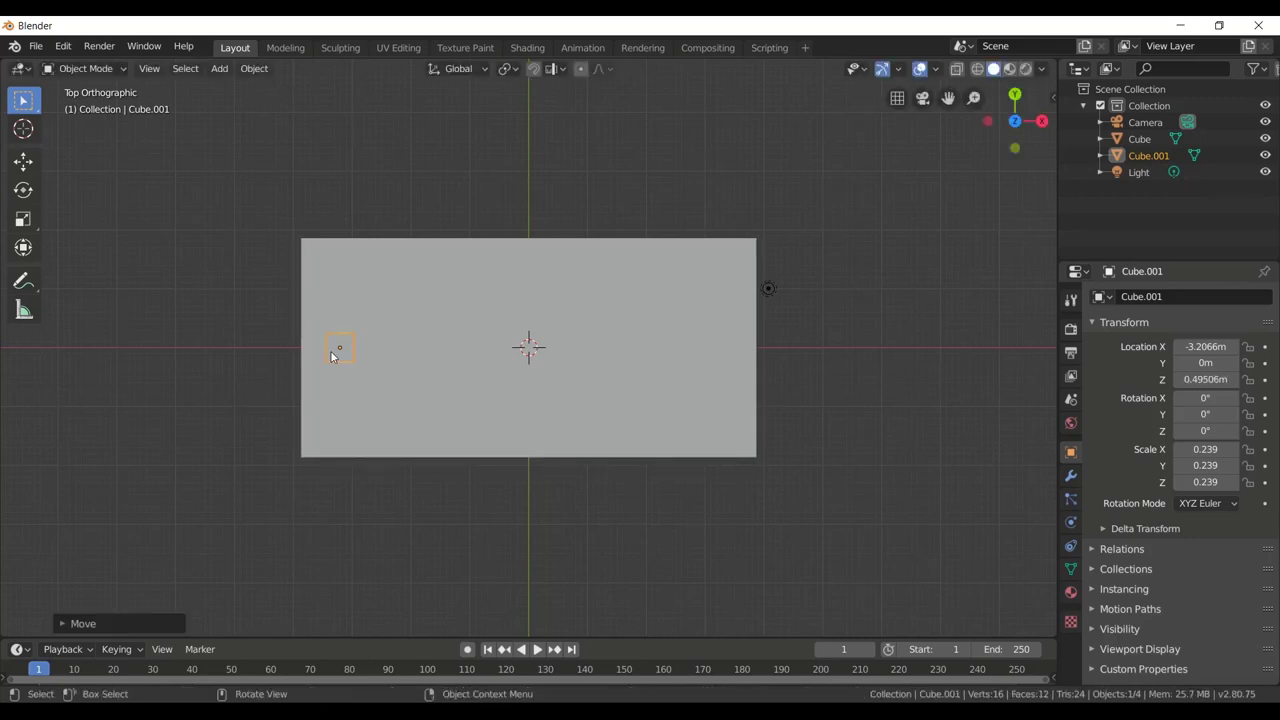
pyautogui.press('g')
pyautogui.press('y')
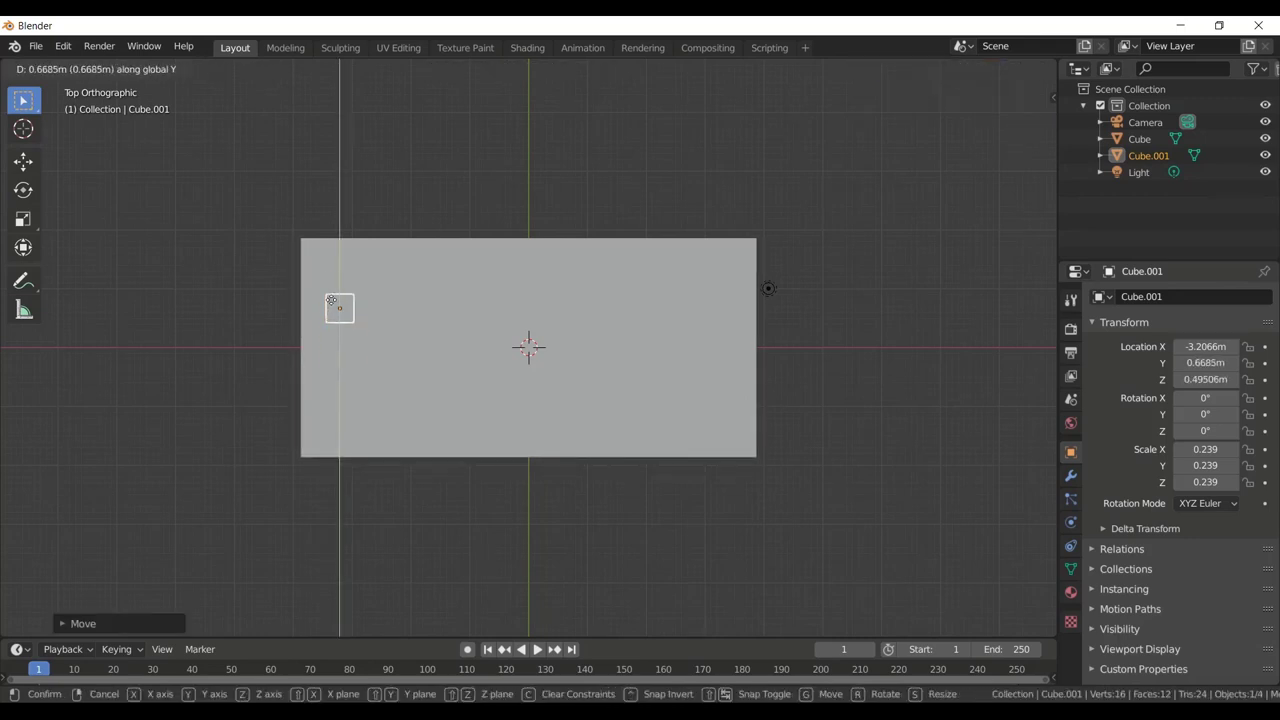
pyautogui.click(331, 257)
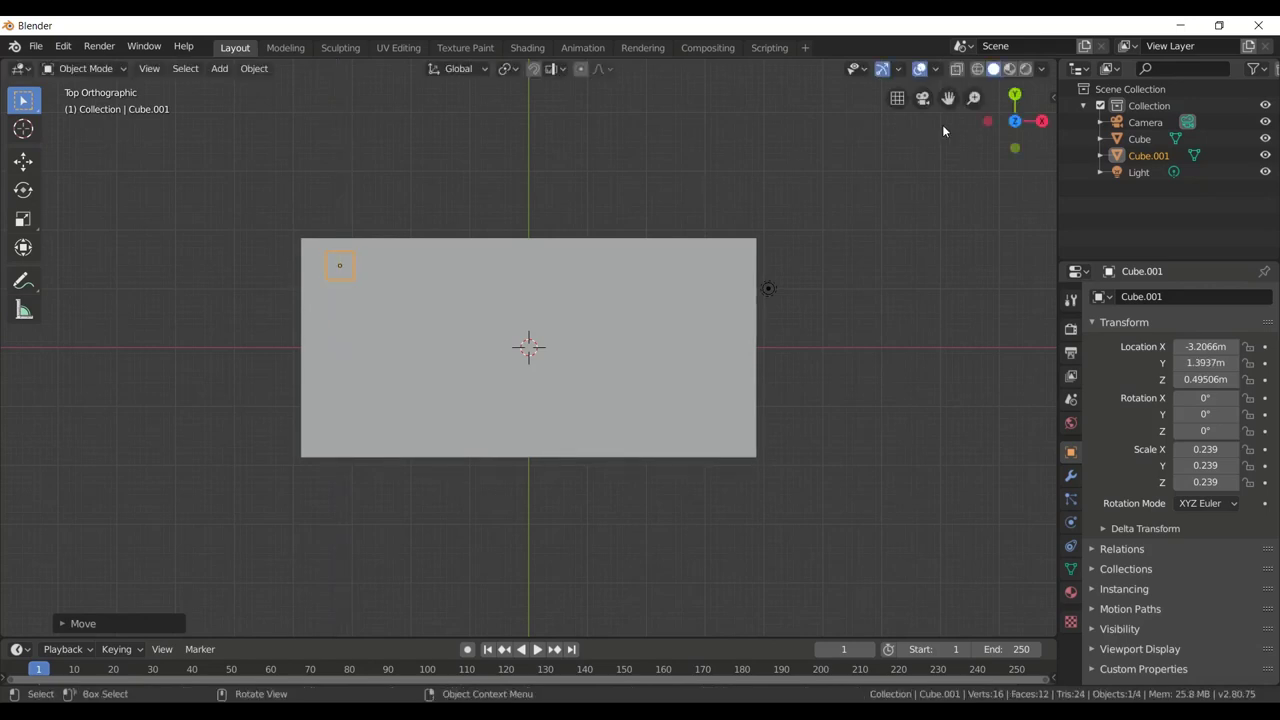
# Step: In front view, lower the cube along Z to 0.39308 m onto the tabletop
pyautogui.moveTo(1015, 122)
pyautogui.mouseDown()
pyautogui.moveTo(1010, 60)
pyautogui.moveTo(990, 95)
pyautogui.moveTo(1005, 110)
pyautogui.mouseUp()
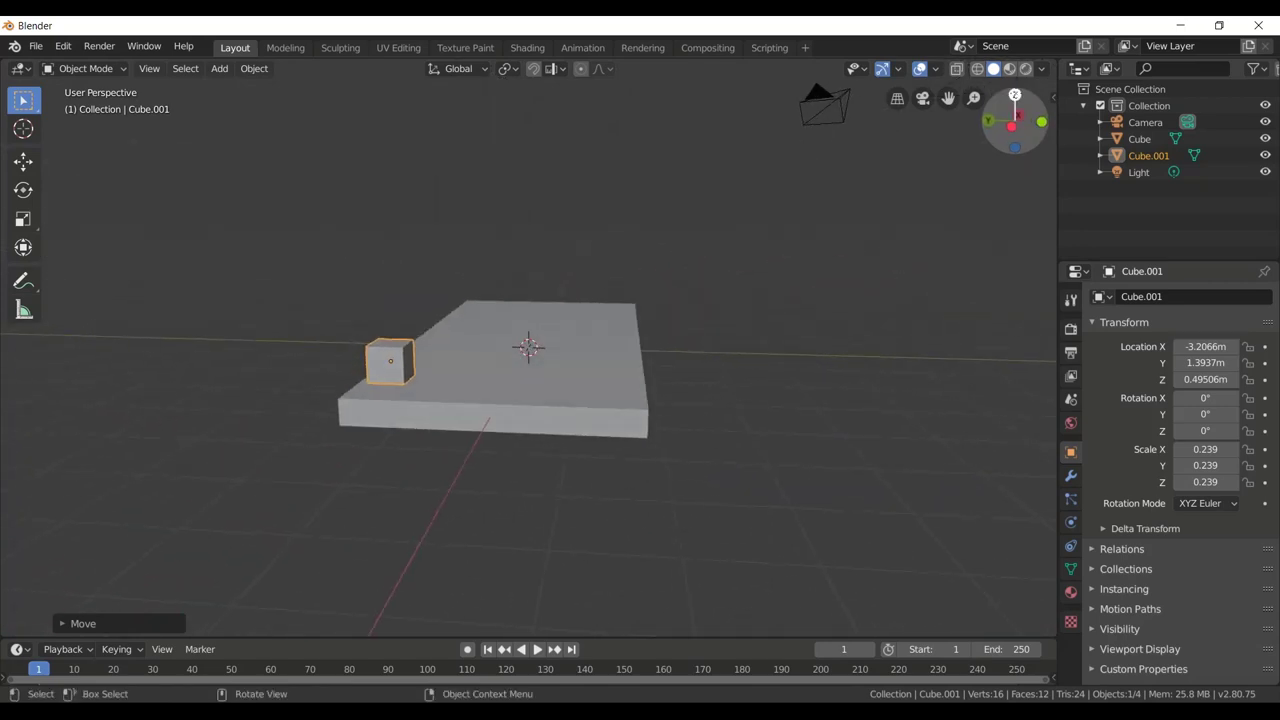
pyautogui.press('KP_1')
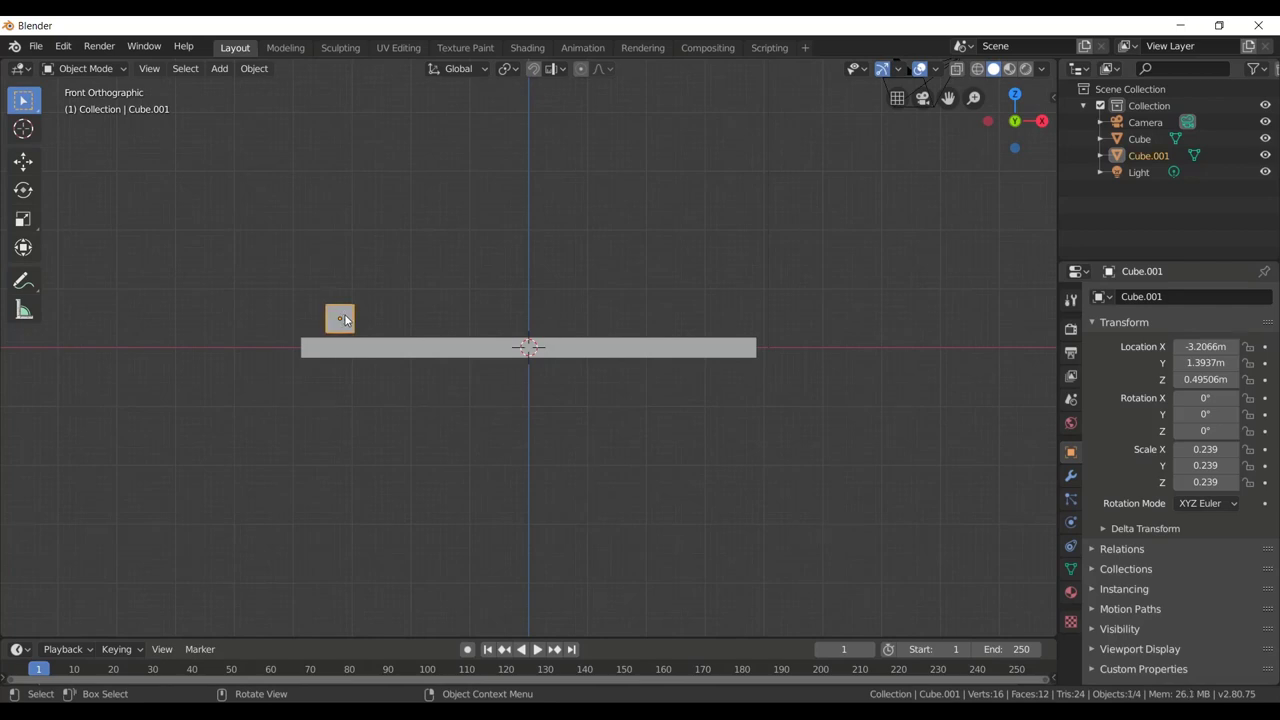
pyautogui.press('g')
pyautogui.press('z')
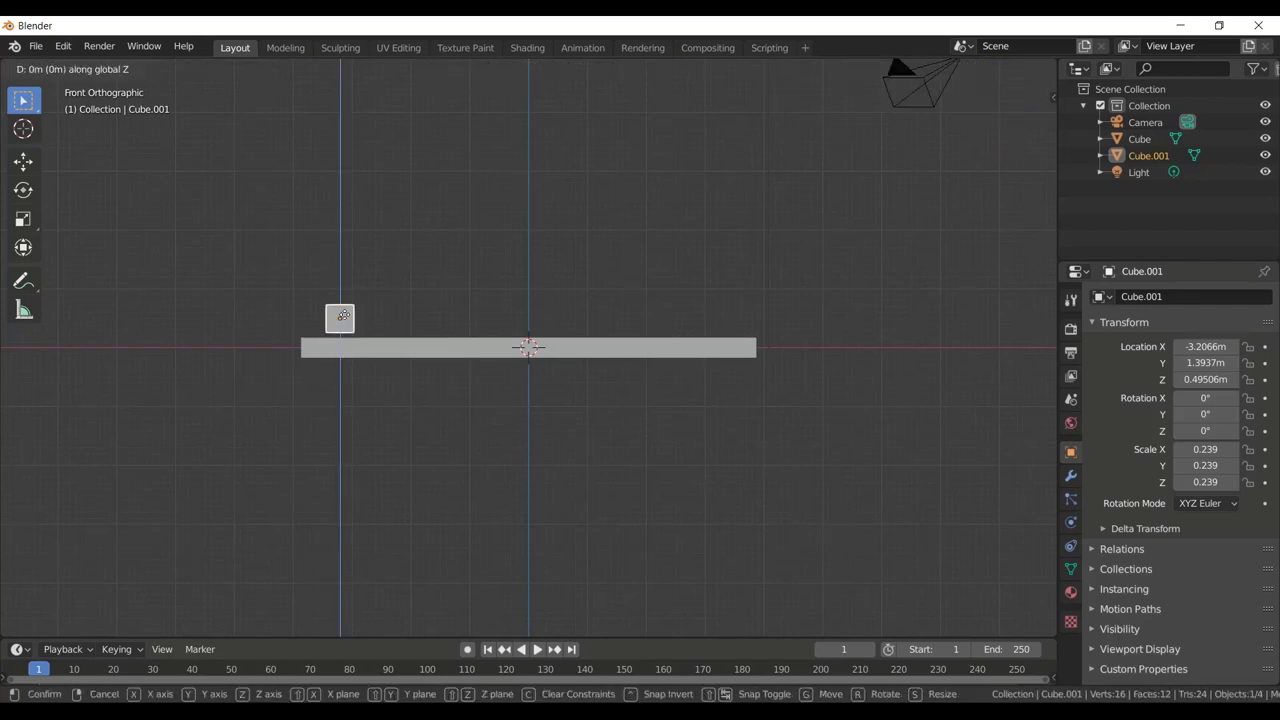
pyautogui.click(344, 322)
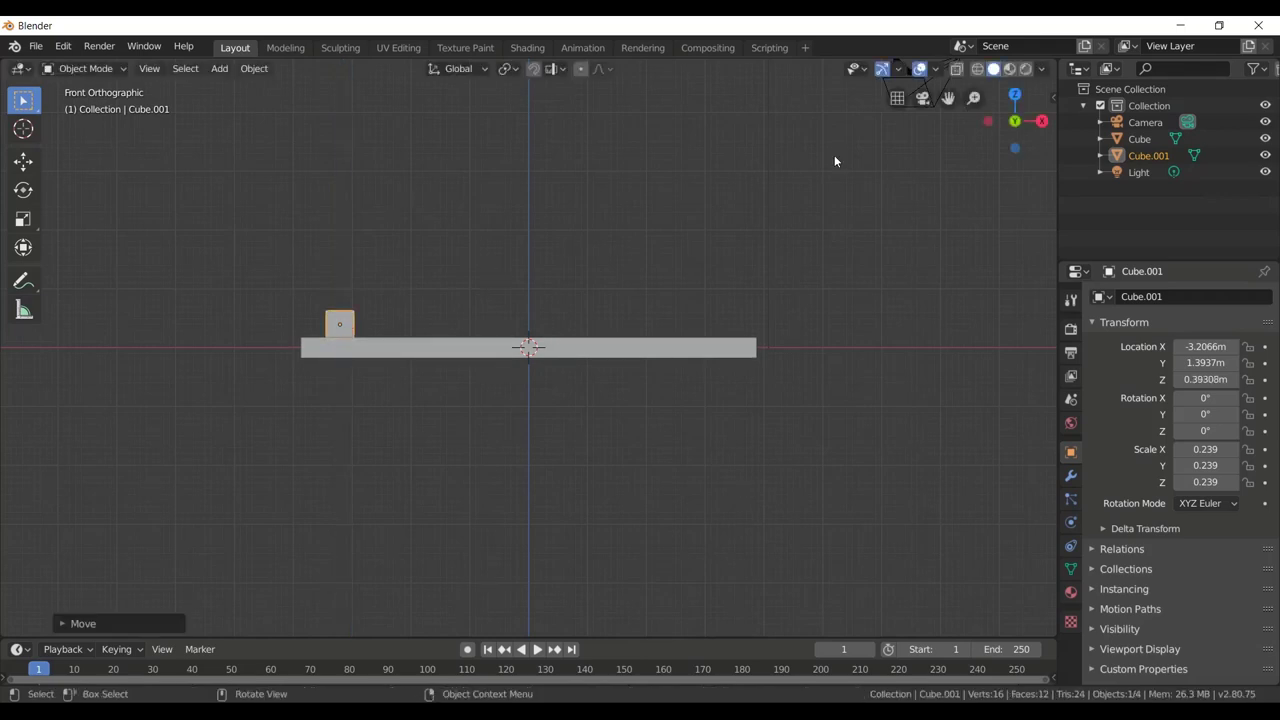
pyautogui.moveTo(1018, 120)
pyautogui.mouseDown()
pyautogui.moveTo(1030, 122)
pyautogui.moveTo(1016, 90)
pyautogui.mouseUp()
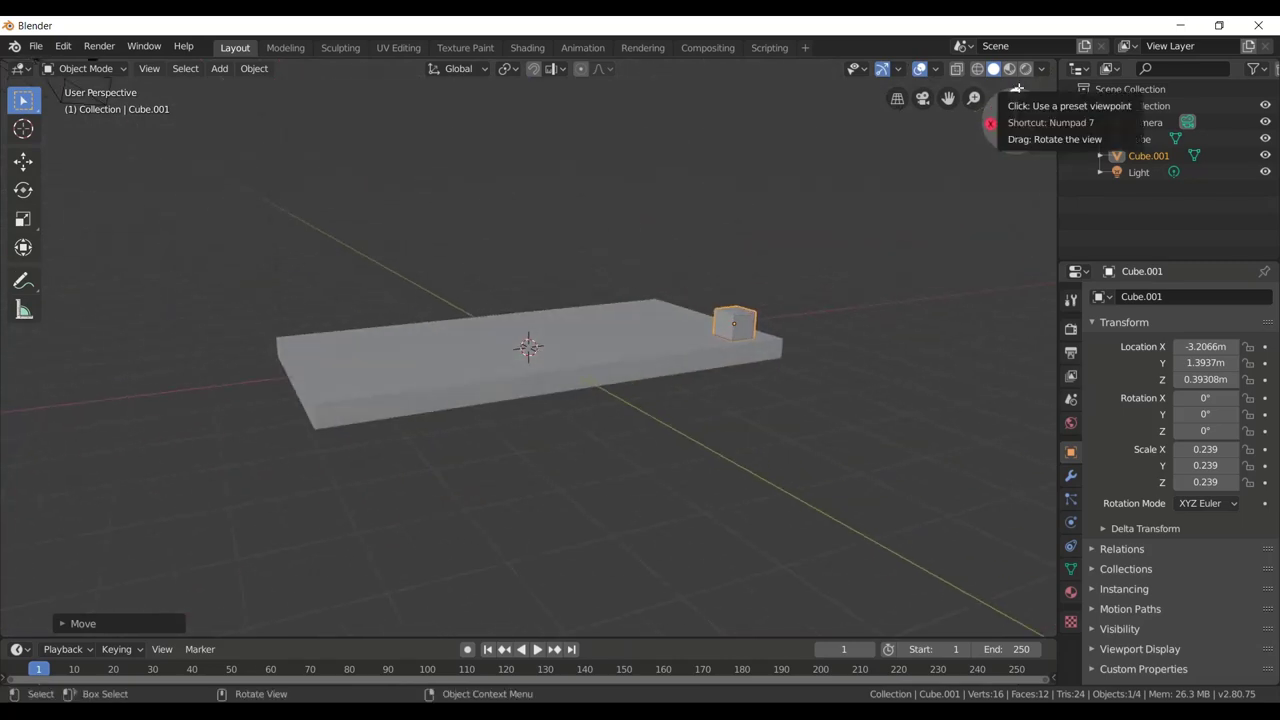
# Step: Duplicate the corner cube along X to the tabletop's back-right corner
pyautogui.click(895, 197)
pyautogui.press('KP_5')
pyautogui.press('KP_7')
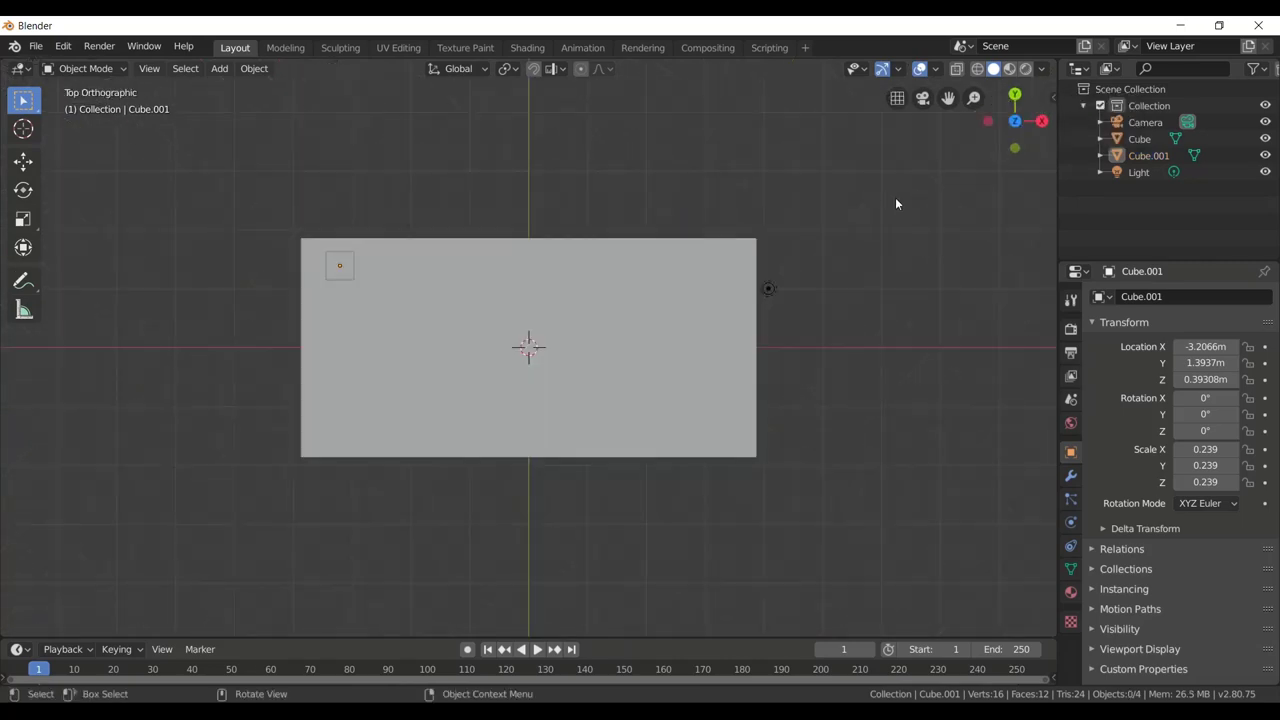
pyautogui.click(341, 267)
pyautogui.hotkey('shift', 'd')
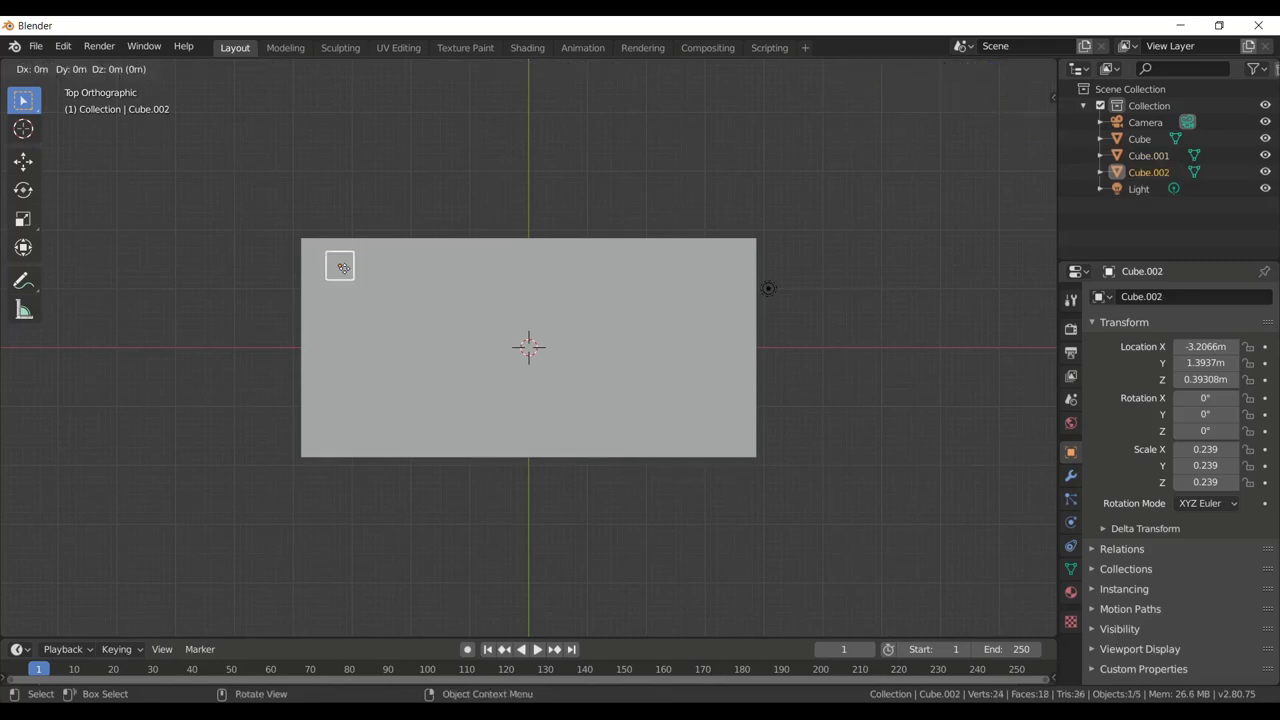
pyautogui.press('x')
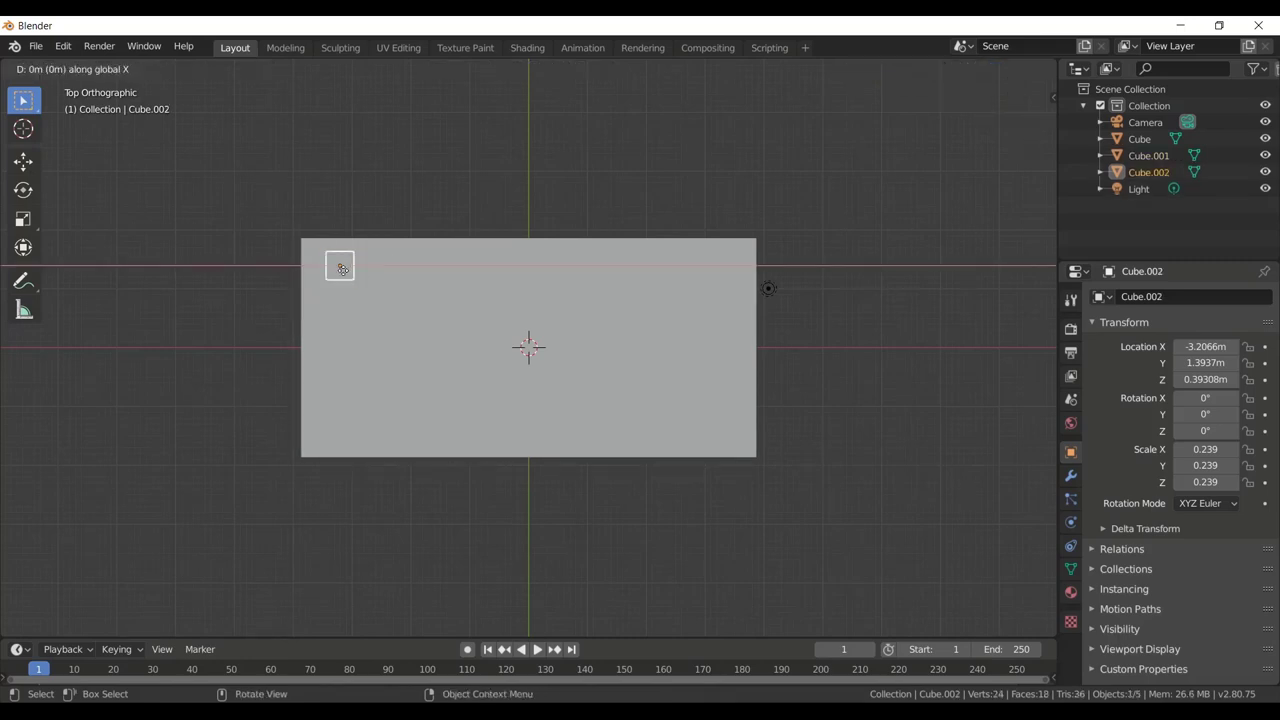
pyautogui.click(719, 239)
# Step: Add two more copies at the front-right and front-left corners
pyautogui.hotkey('shift', 'd')
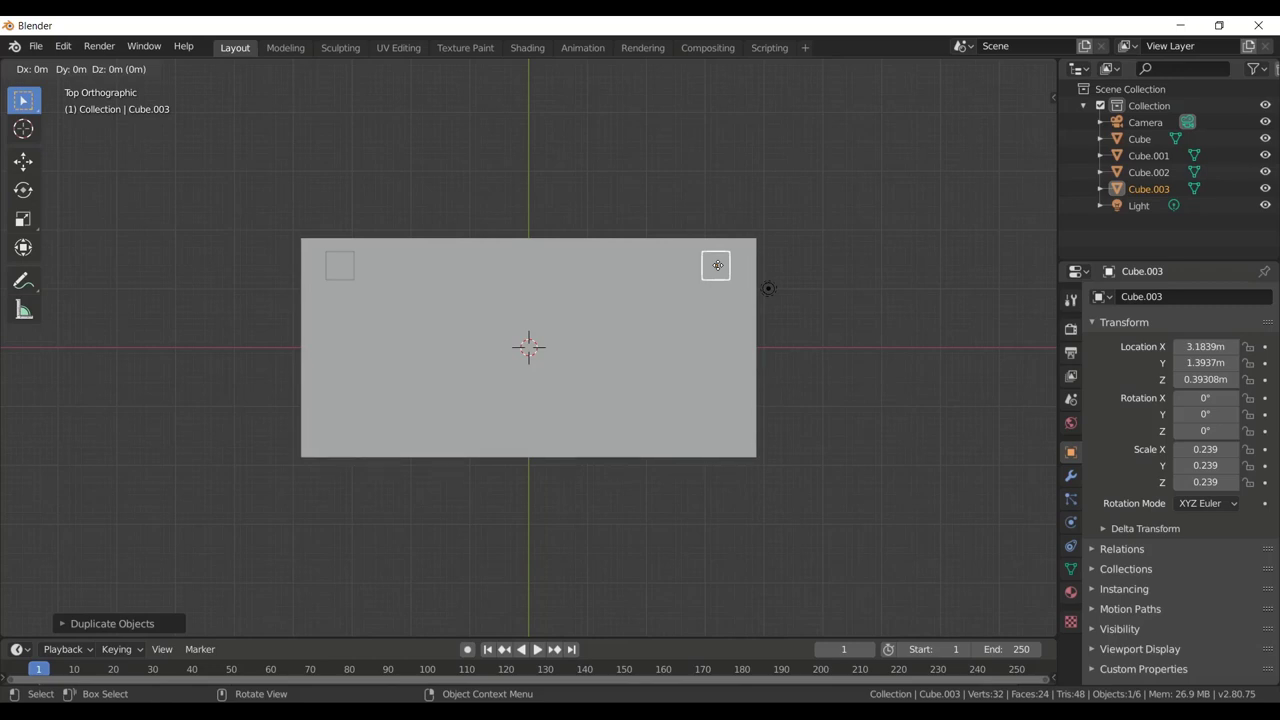
pyautogui.press('y')
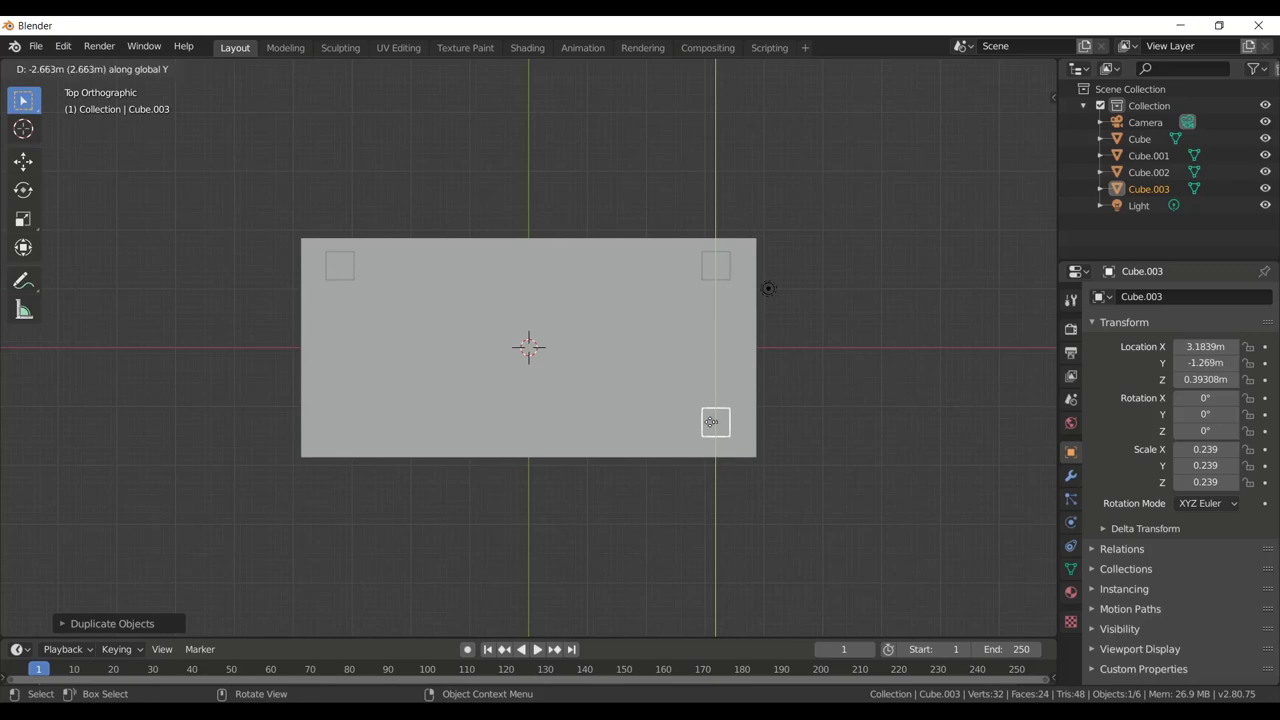
pyautogui.click(711, 425)
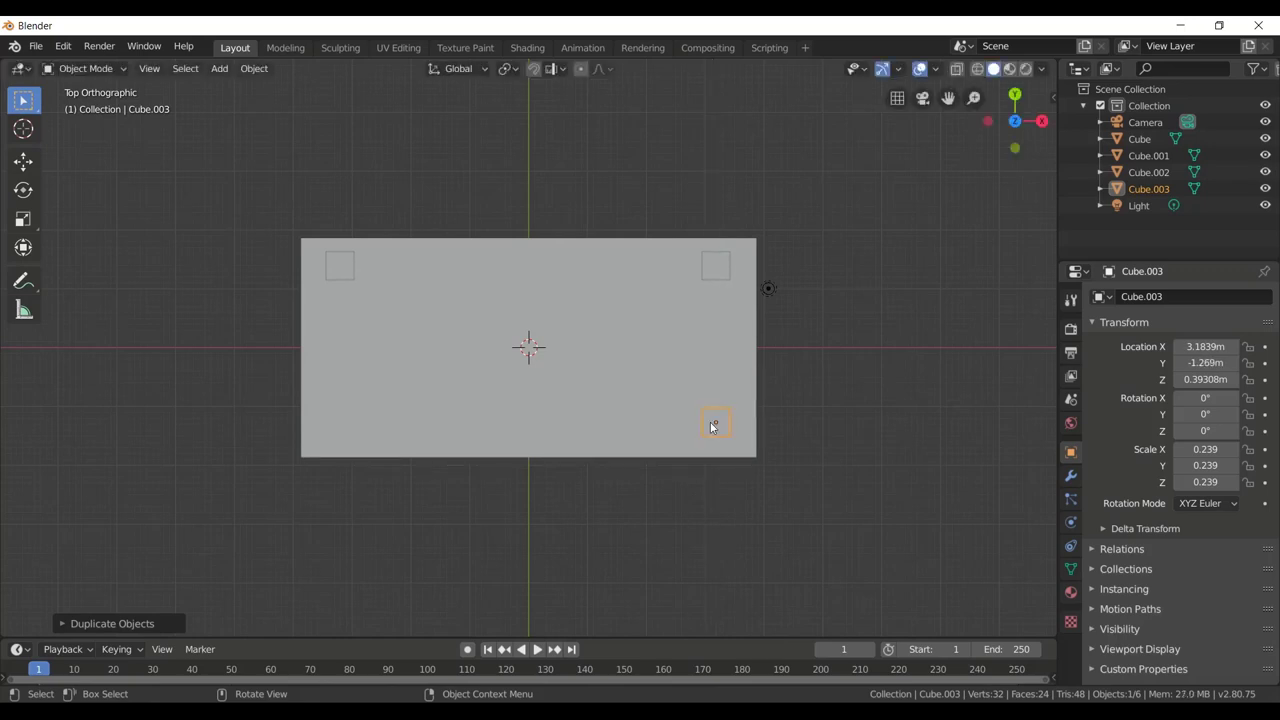
pyautogui.press('shift')
pyautogui.hotkey('shift', 'd')
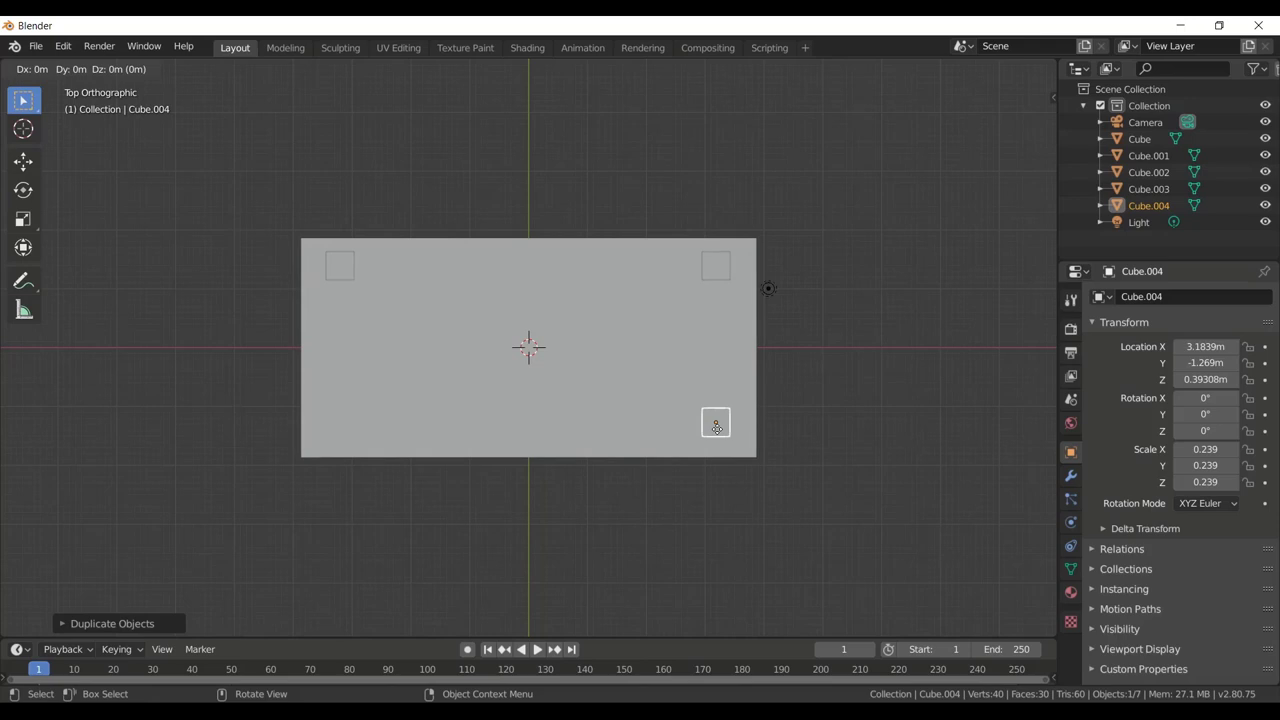
pyautogui.press('x')
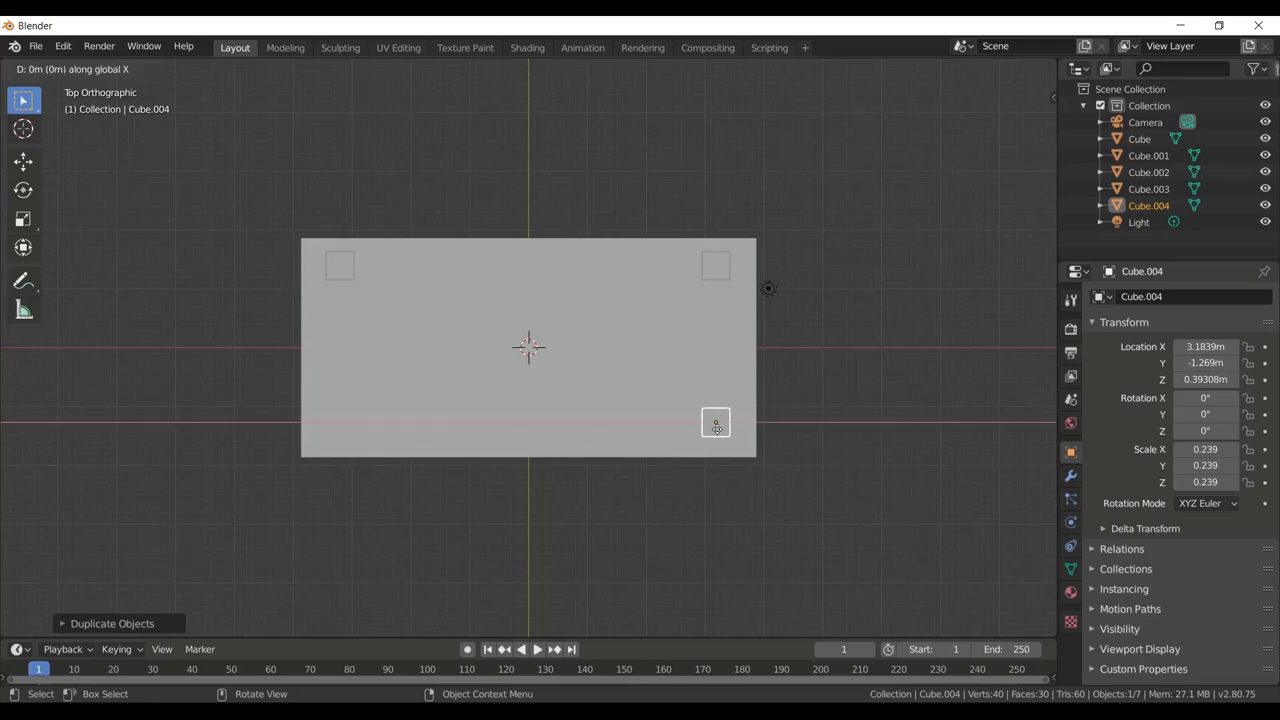
pyautogui.click(335, 419)
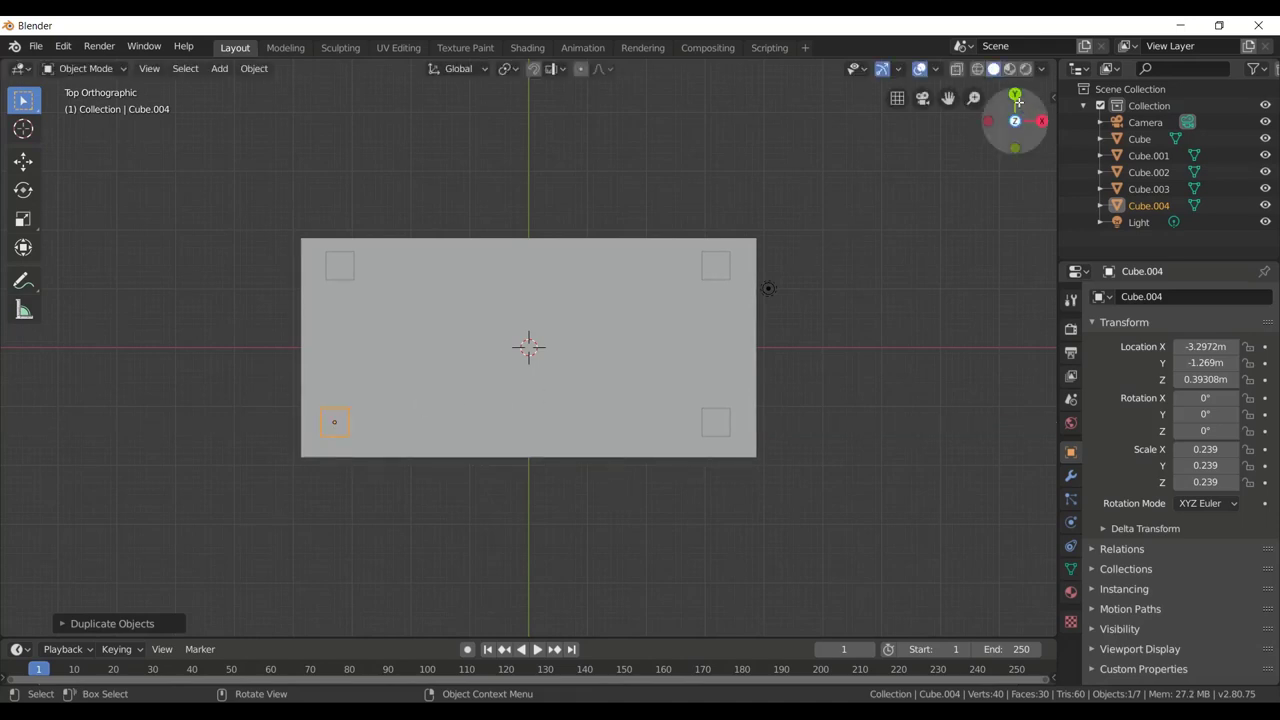
pyautogui.moveTo(1040, 120); pyautogui.dragTo(1038, 100)
# Step: From the top view, select all four corner cubes
pyautogui.rightClick(846, 235)
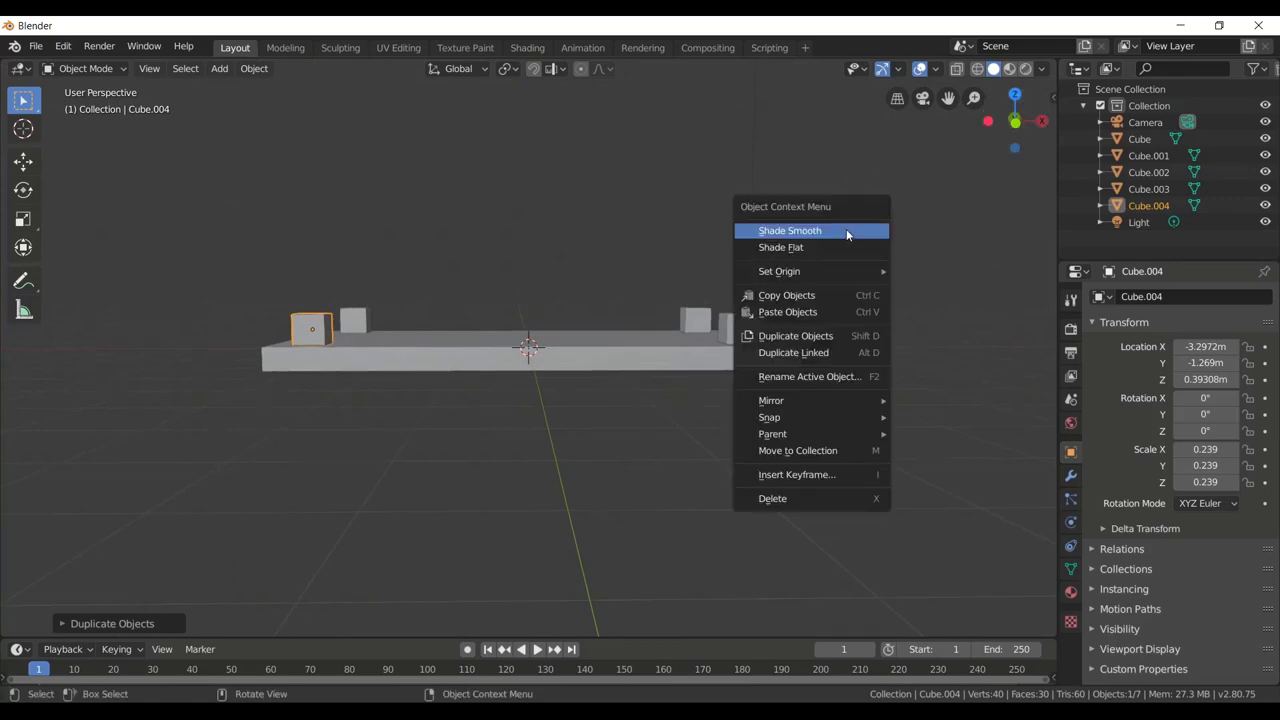
pyautogui.click(709, 157)
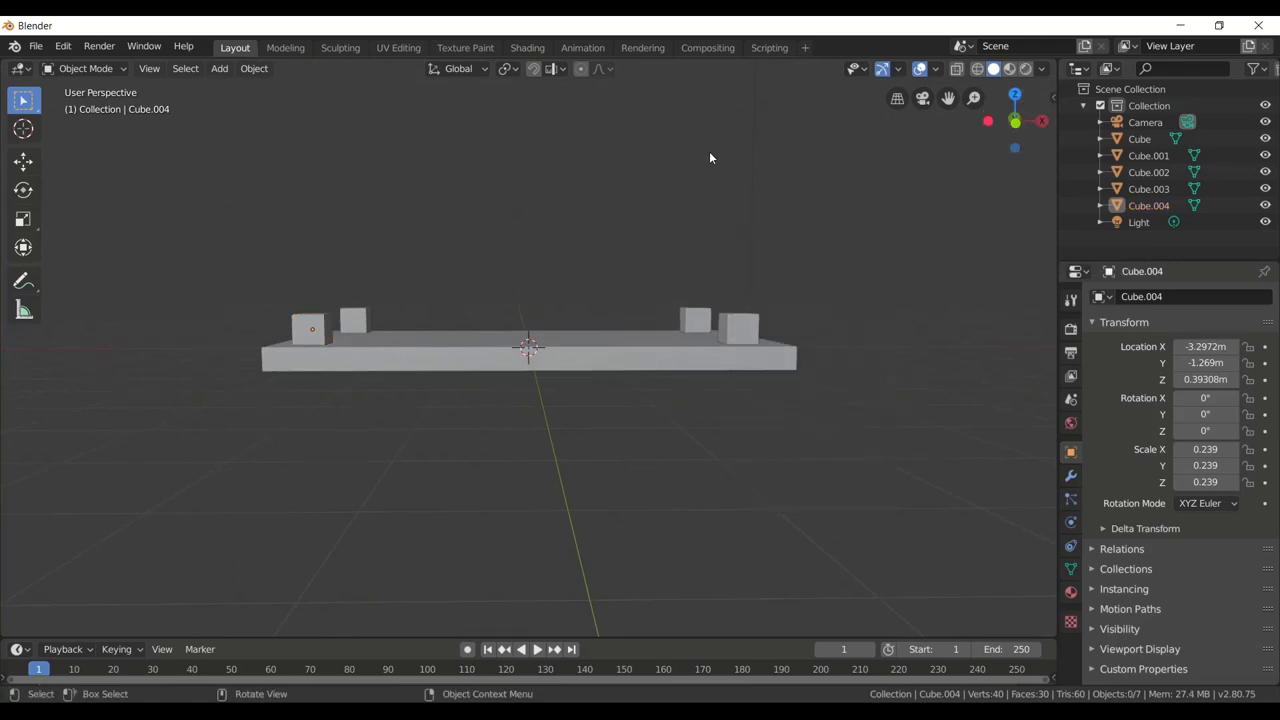
pyautogui.press('KP_7')
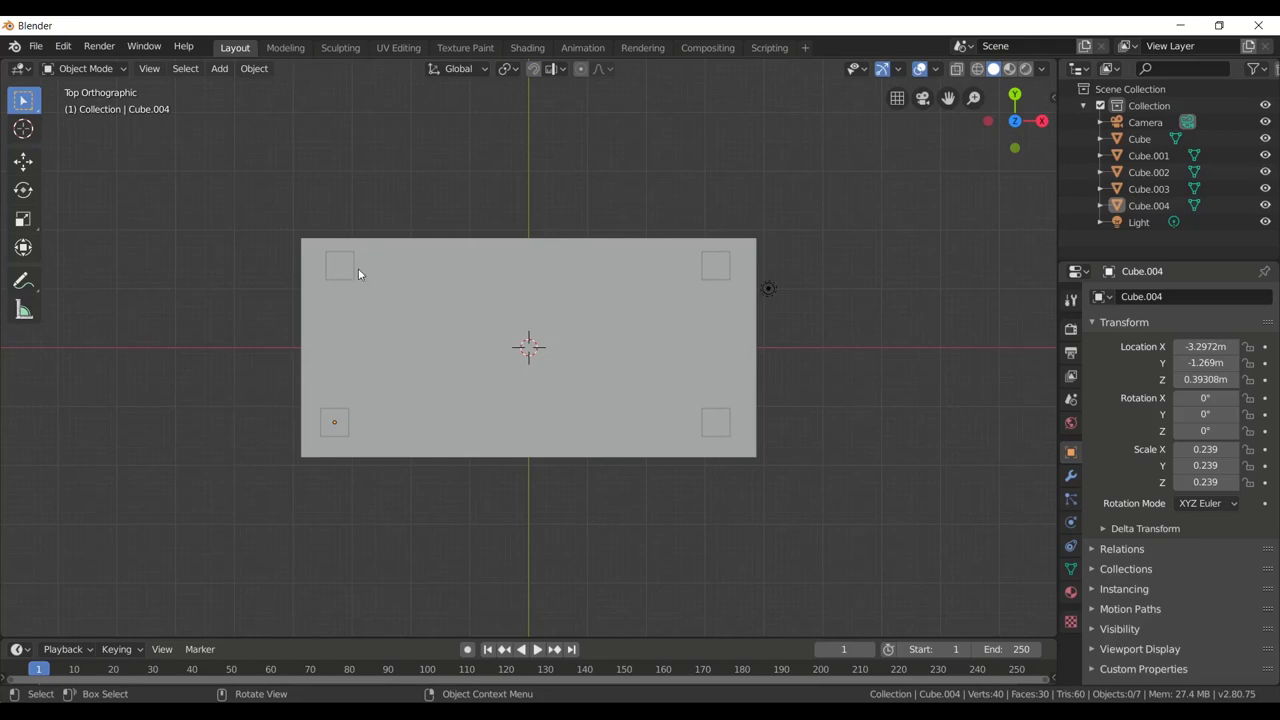
pyautogui.click(350, 270)
pyautogui.keyDown('shift'); pyautogui.click(708, 272); pyautogui.keyUp('shift')
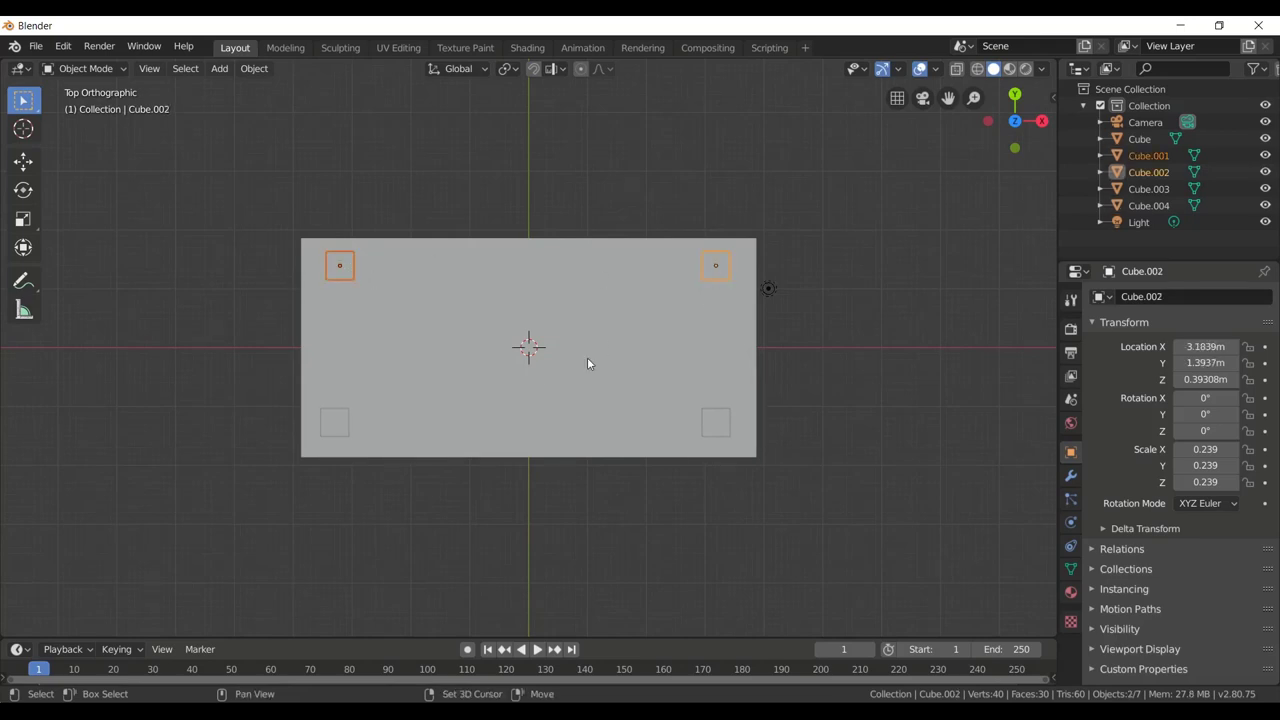
pyautogui.keyDown('shift'); pyautogui.click(331, 428); pyautogui.keyUp('shift')
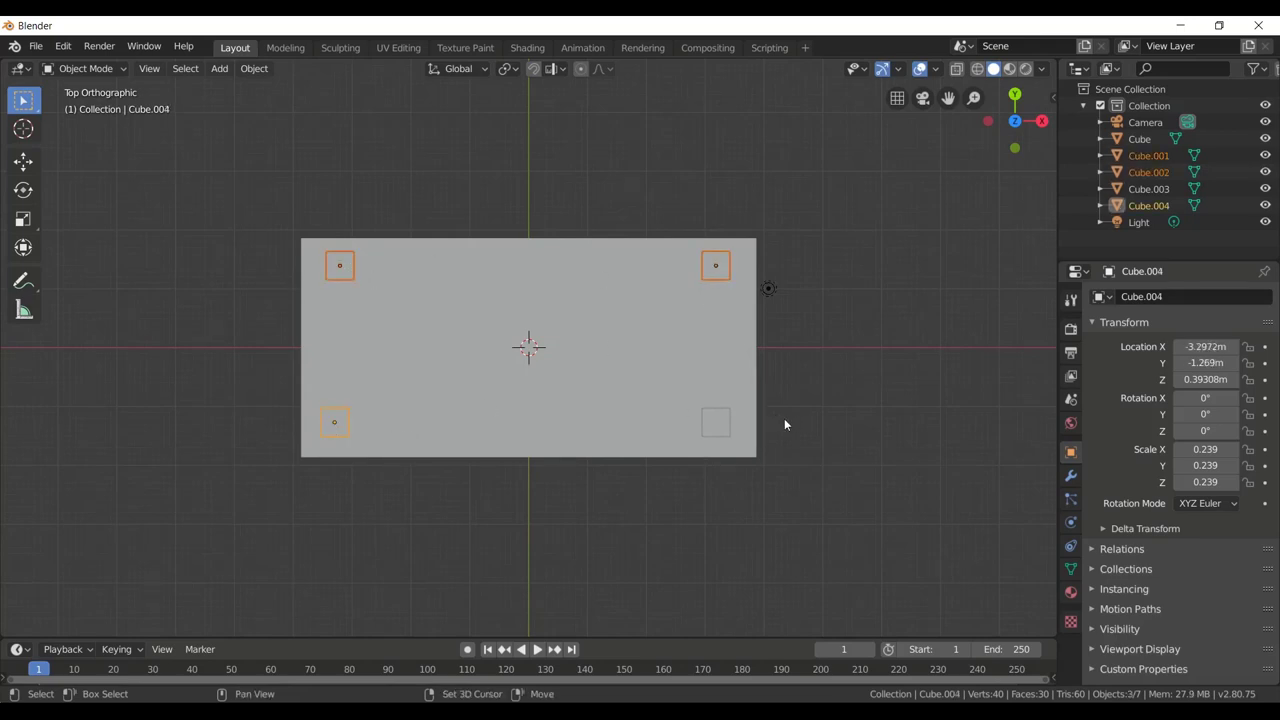
pyautogui.keyDown('shift'); pyautogui.click(702, 424); pyautogui.keyUp('shift')
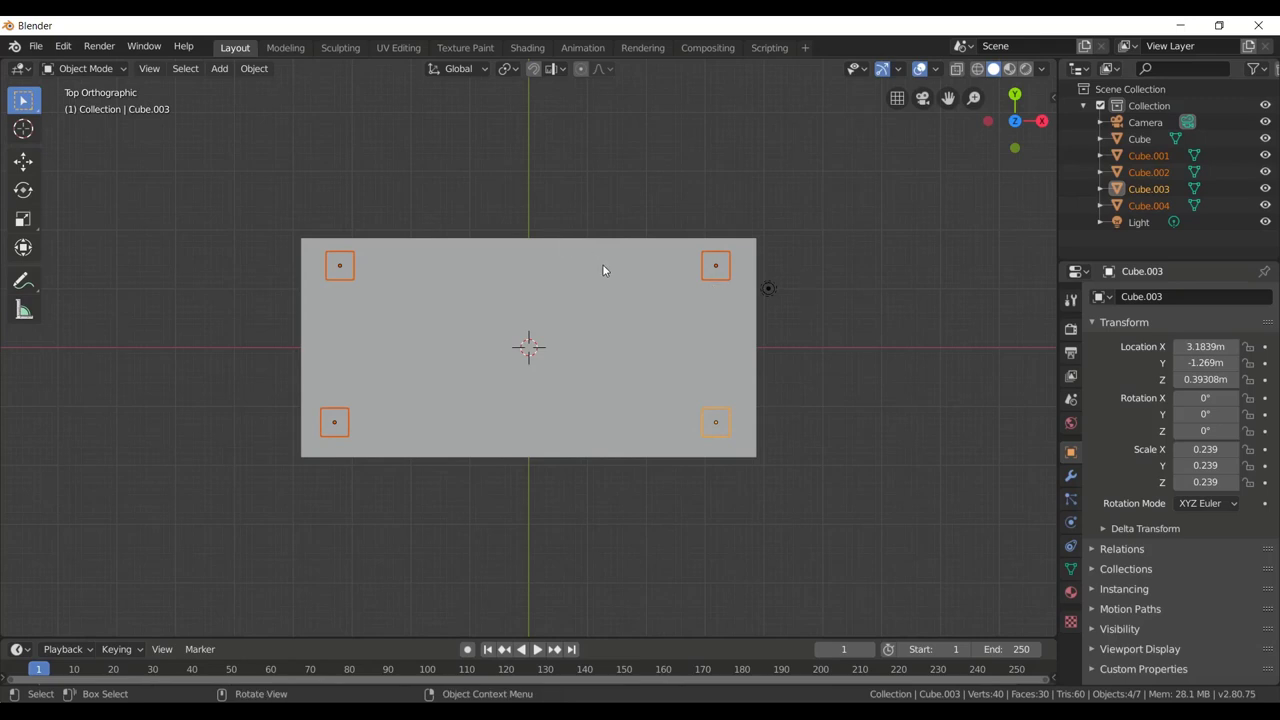
# Step: Switch to Right, then Front orthographic view
pyautogui.press('KP_5')
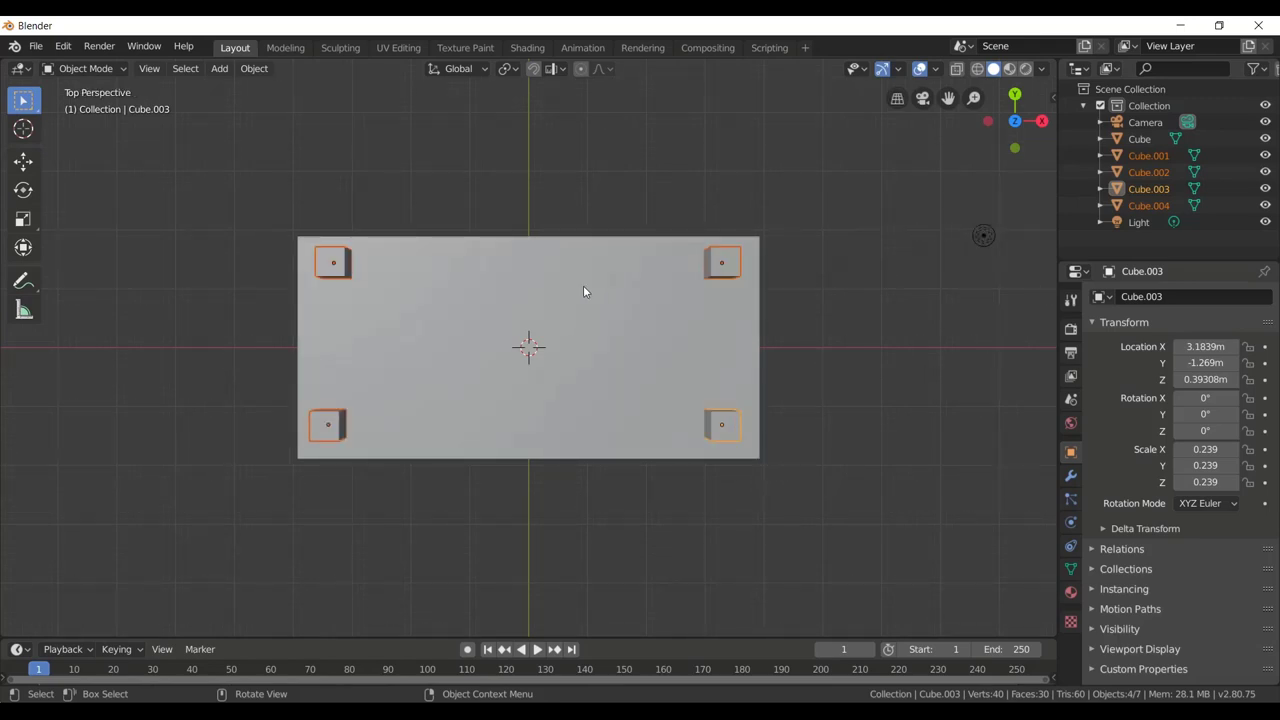
pyautogui.press('KP_3')
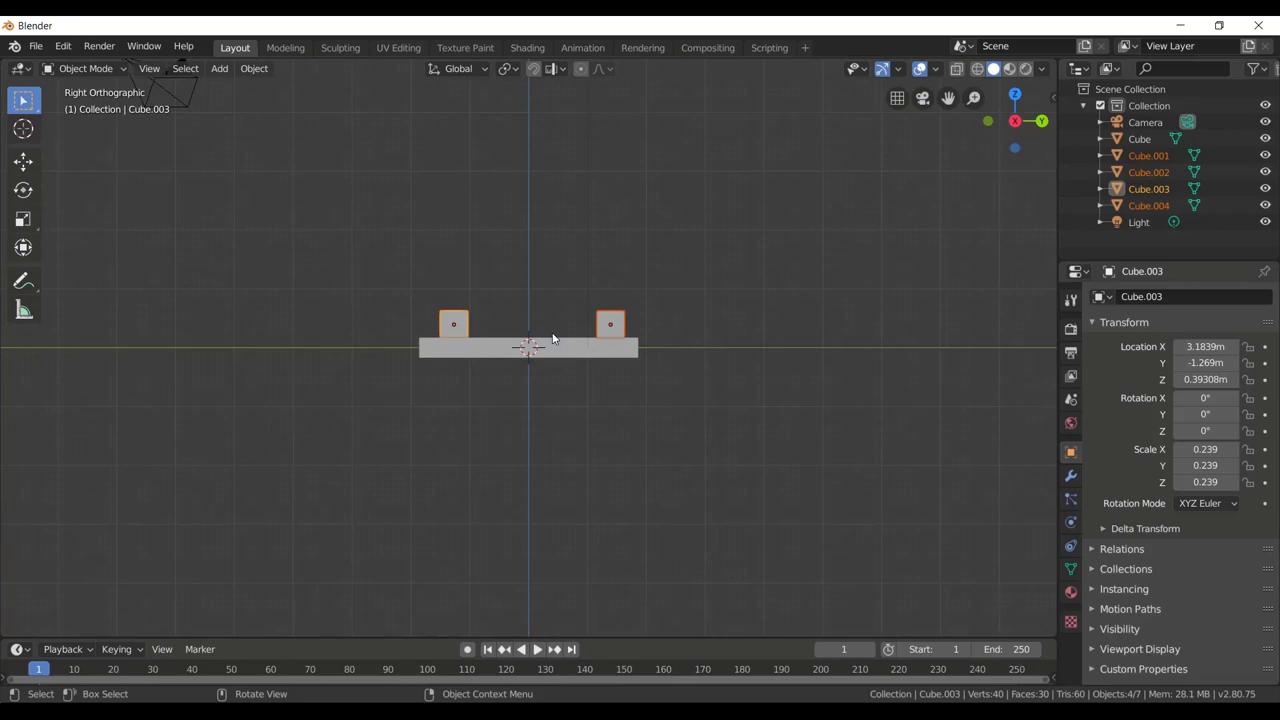
pyautogui.press('KP_1')
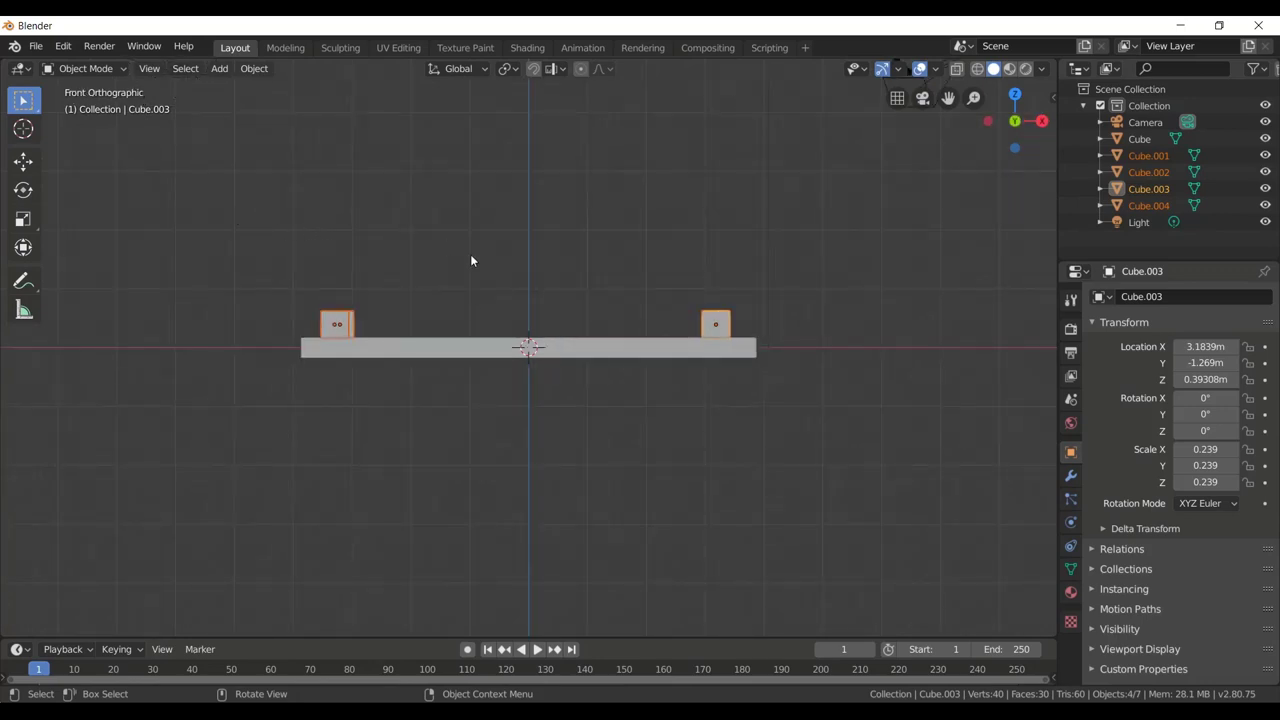
# Step: Try stretching and moving the legs vertically, cancelling each attempt
pyautogui.press('KP_7')
pyautogui.press('KP_1')
pyautogui.press('s')
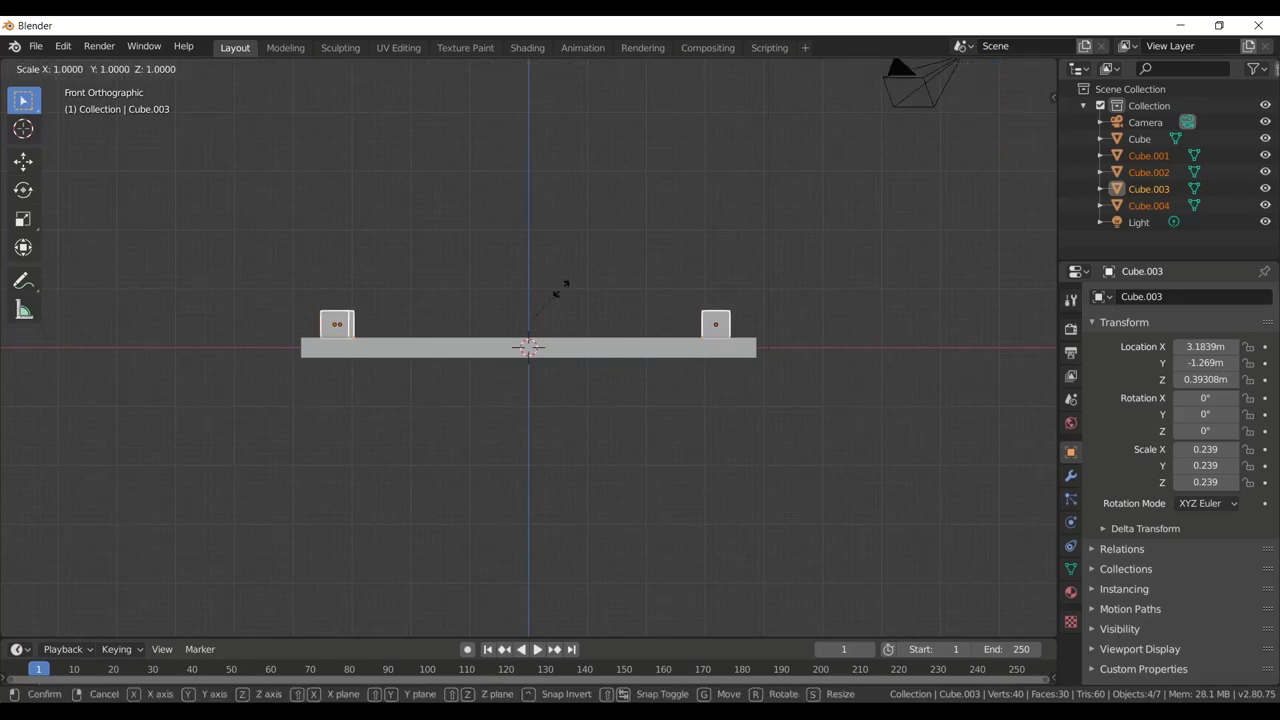
pyautogui.press('z')
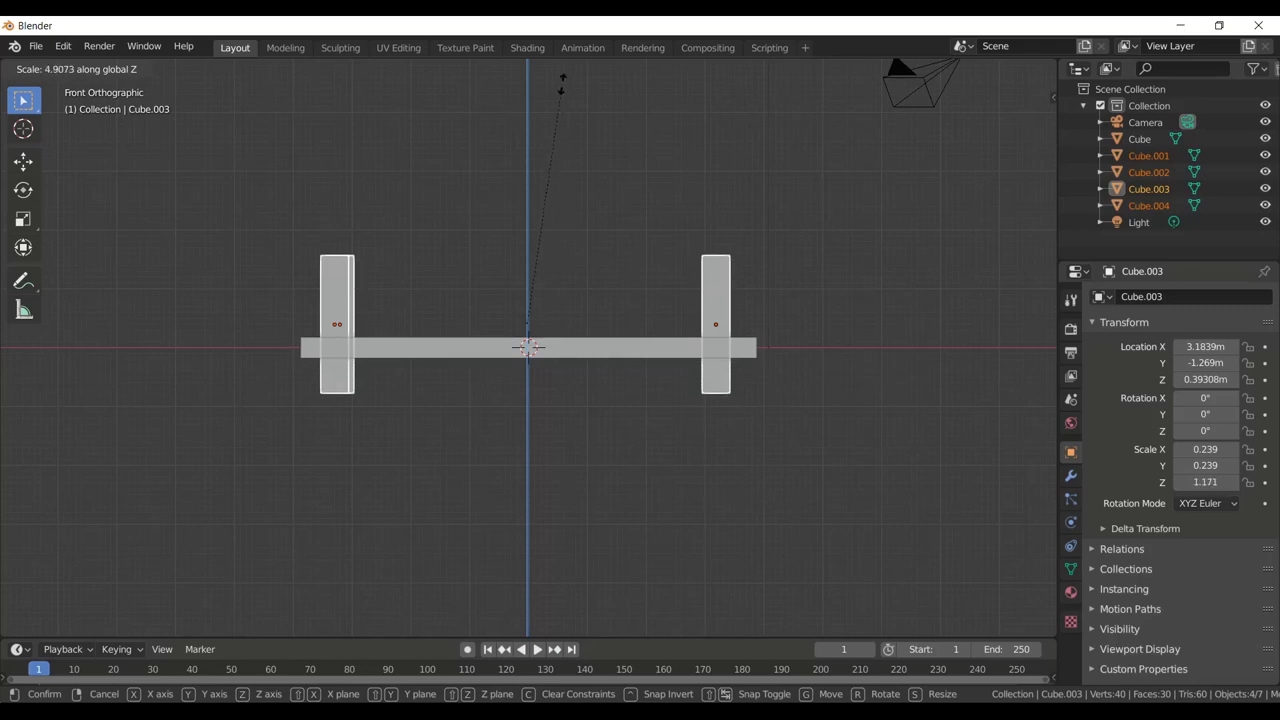
pyautogui.rightClick(558, 630)
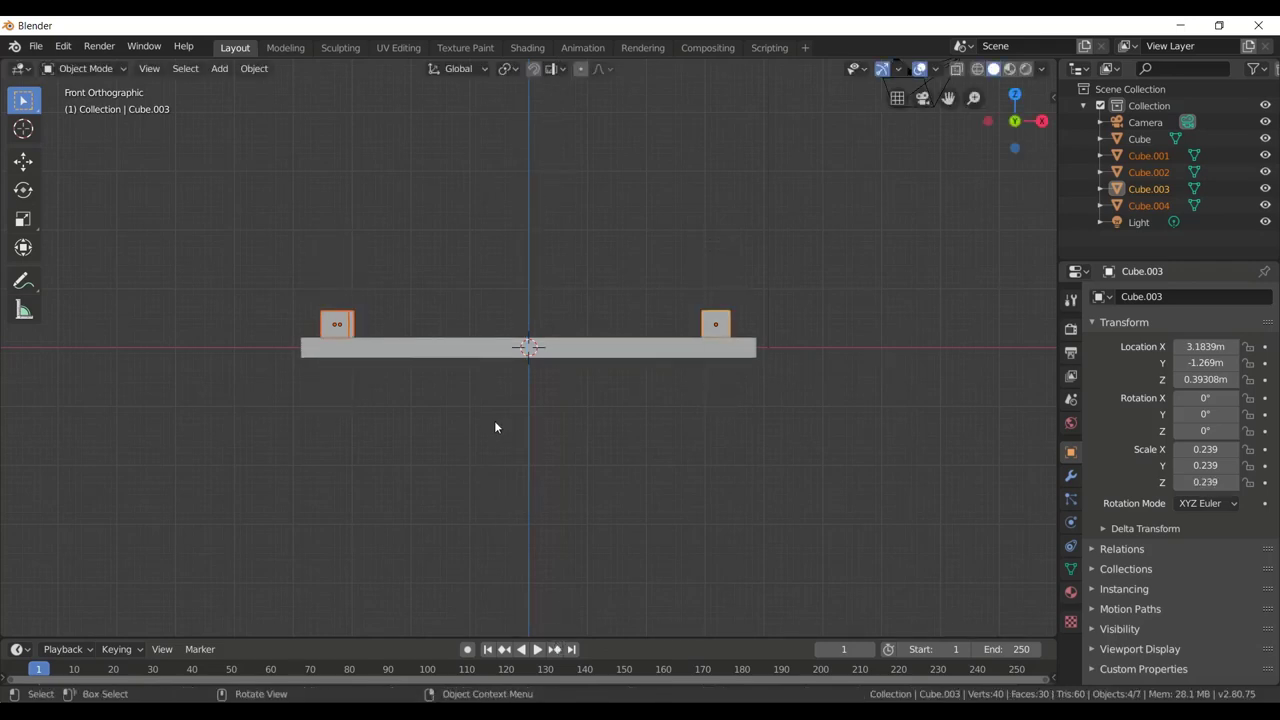
pyautogui.press('g')
pyautogui.press('z')
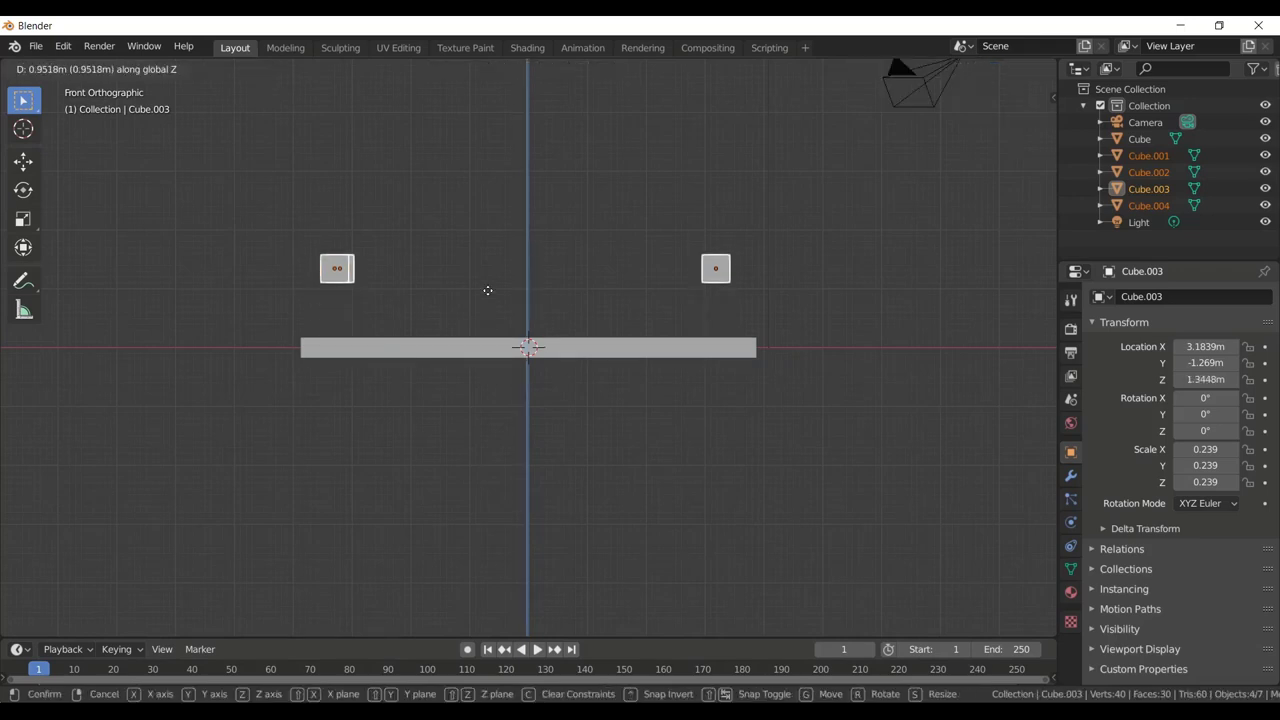
pyautogui.rightClick(485, 283)
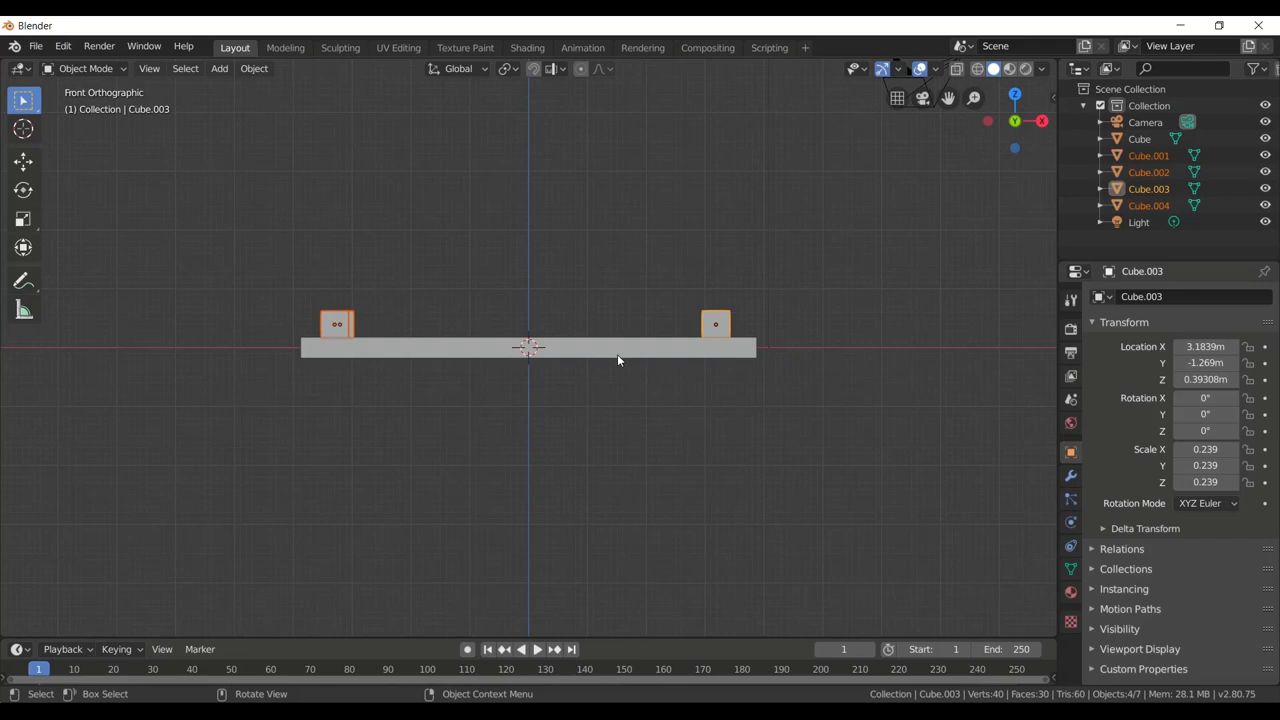
pyautogui.press('s')
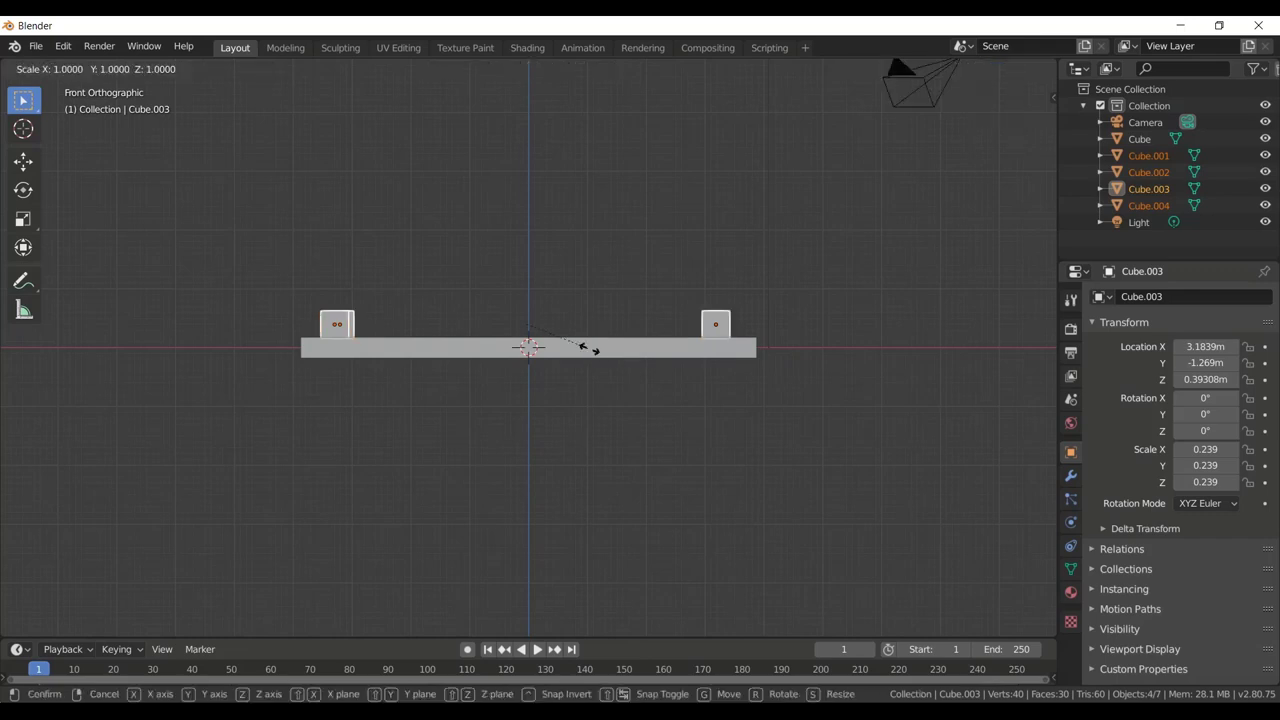
pyautogui.press('z')
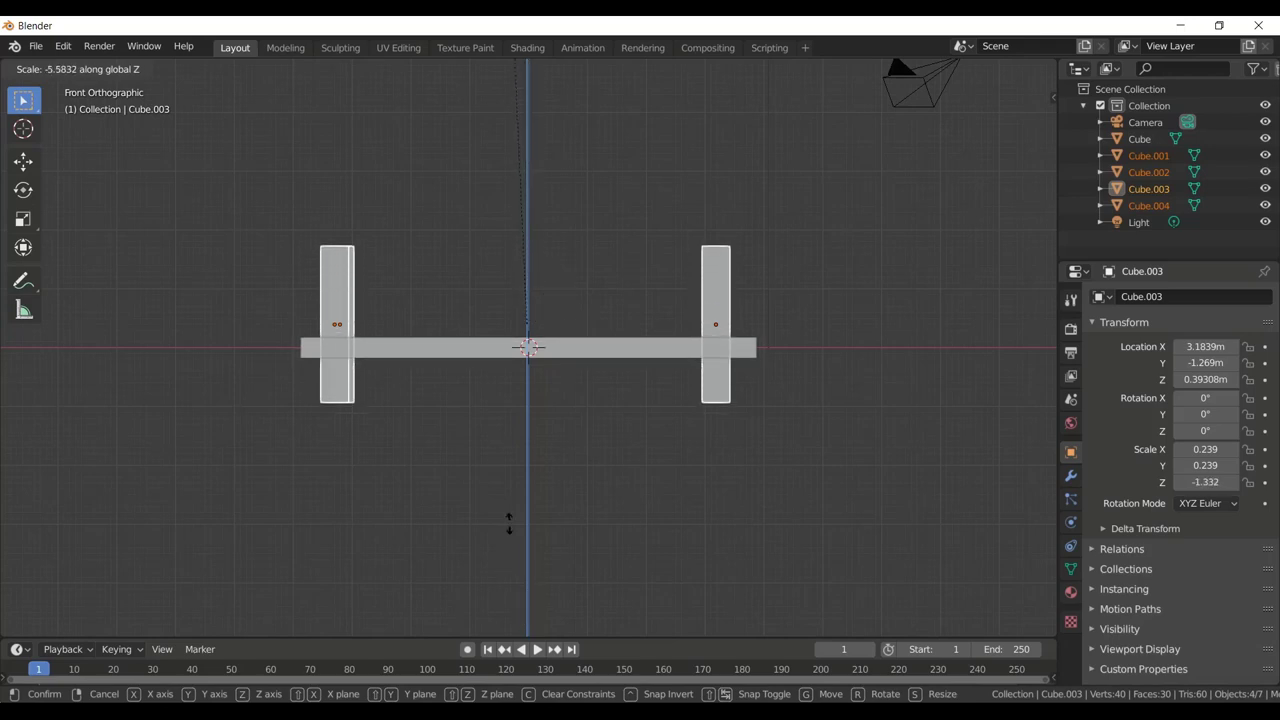
pyautogui.press('Escape')
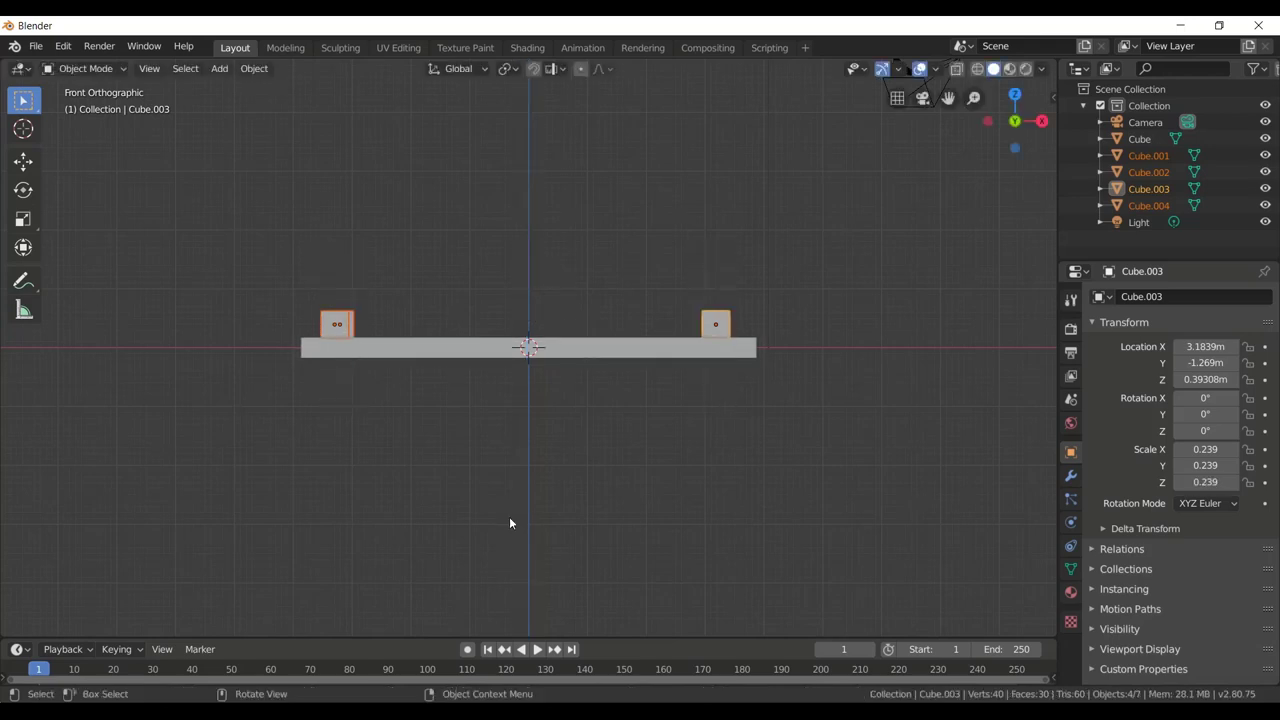
# Step: Stretch the legs along Z, then undo the flipped result
pyautogui.press('s')
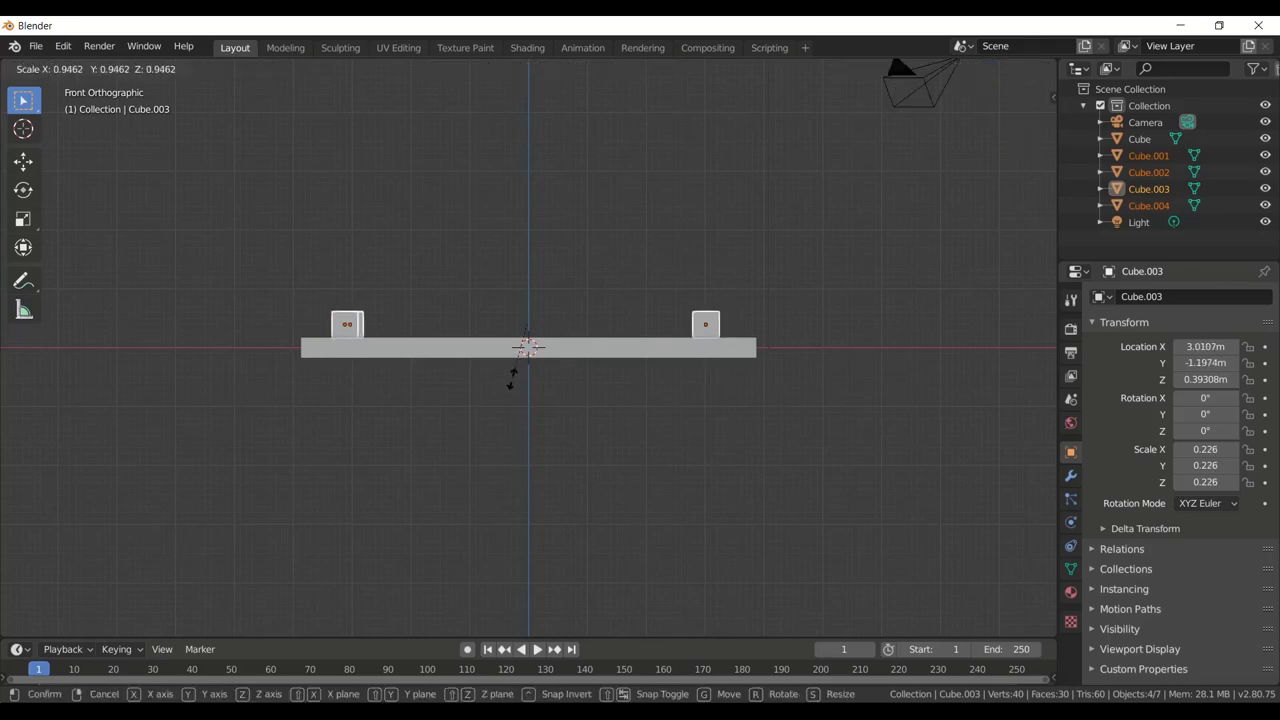
pyautogui.press('z')
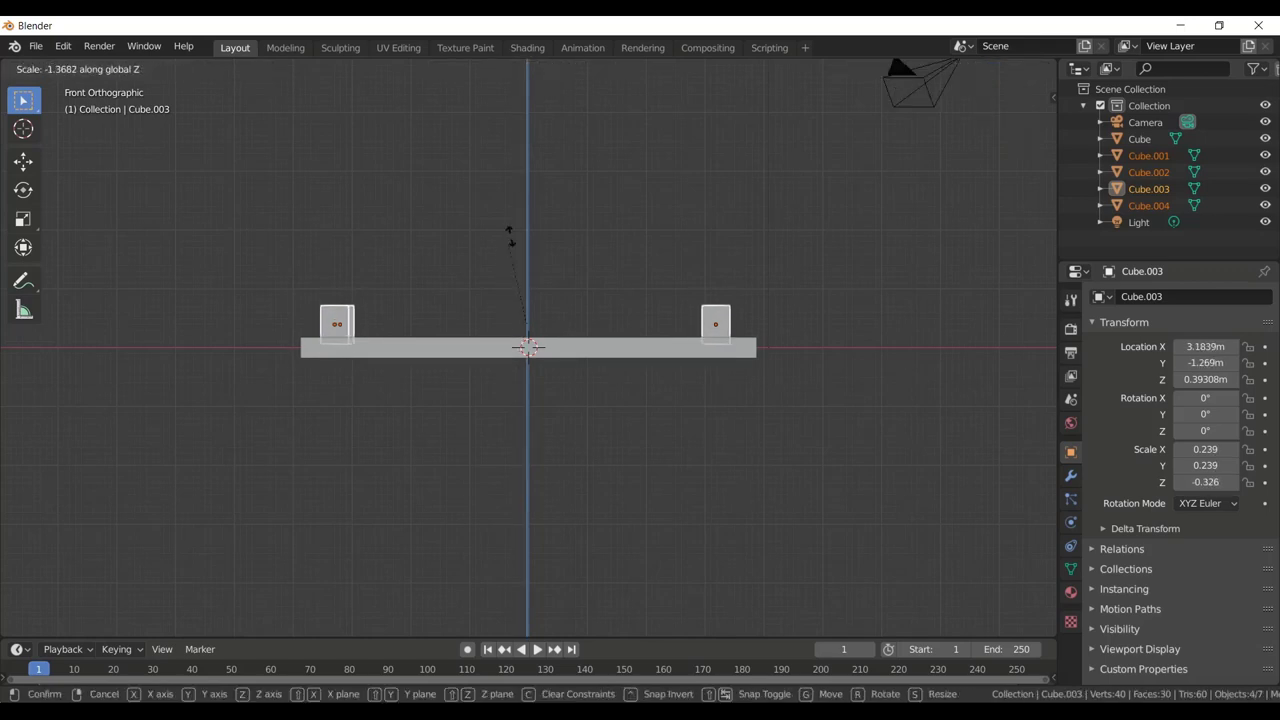
pyautogui.click(516, 482)
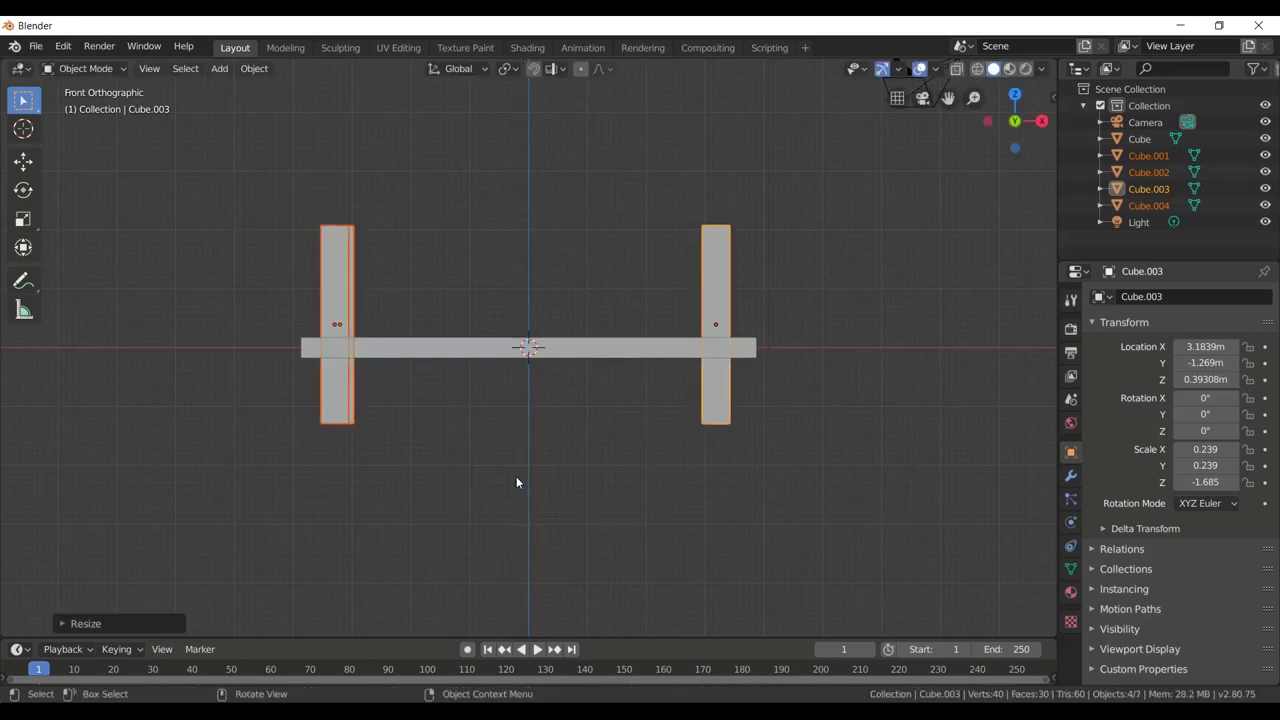
pyautogui.press('ctrl')
pyautogui.hotkey('ctrl', 'z')
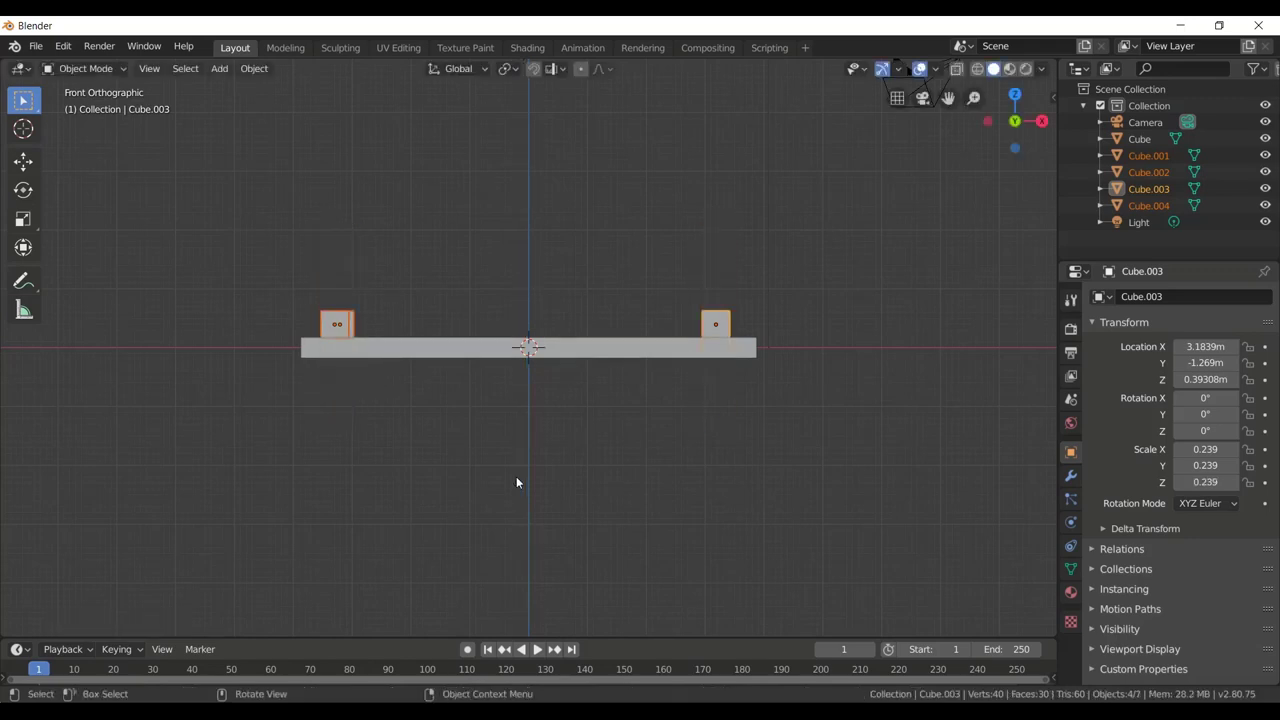
# Step: Stretch the four leg cubes along Z to scale 1.100
pyautogui.press('s')
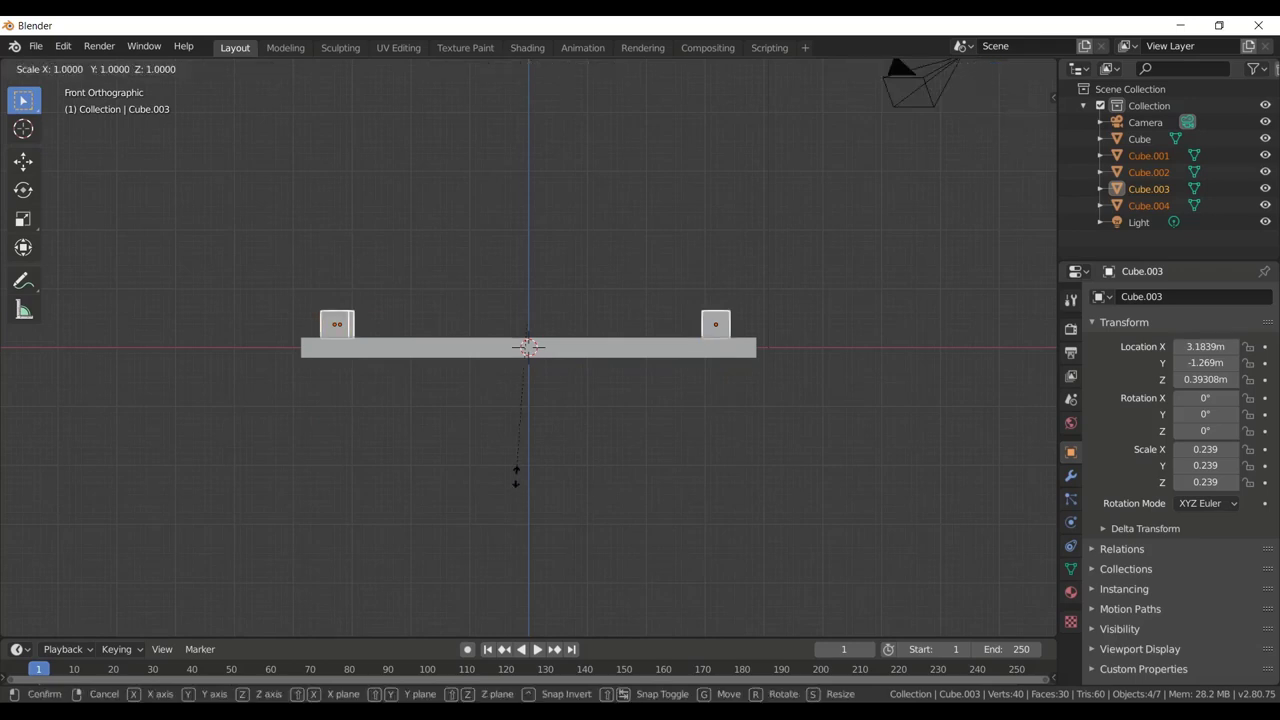
pyautogui.press('z')
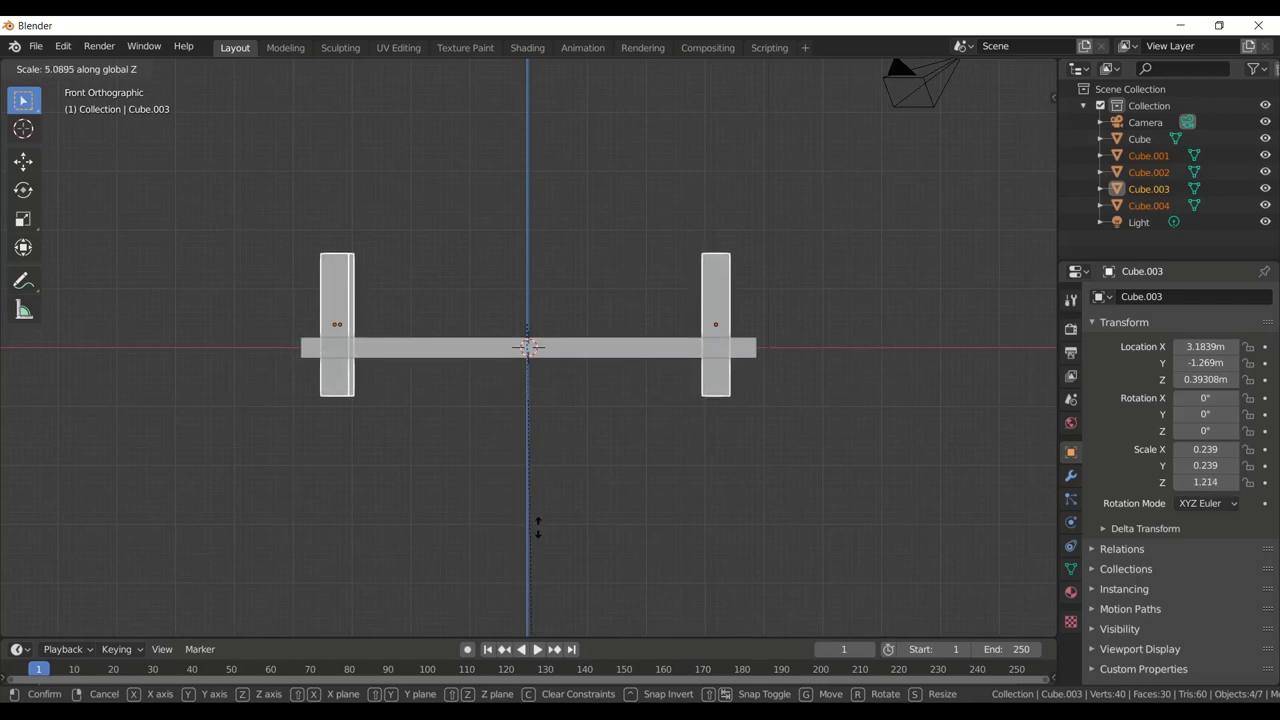
pyautogui.press('Escape')
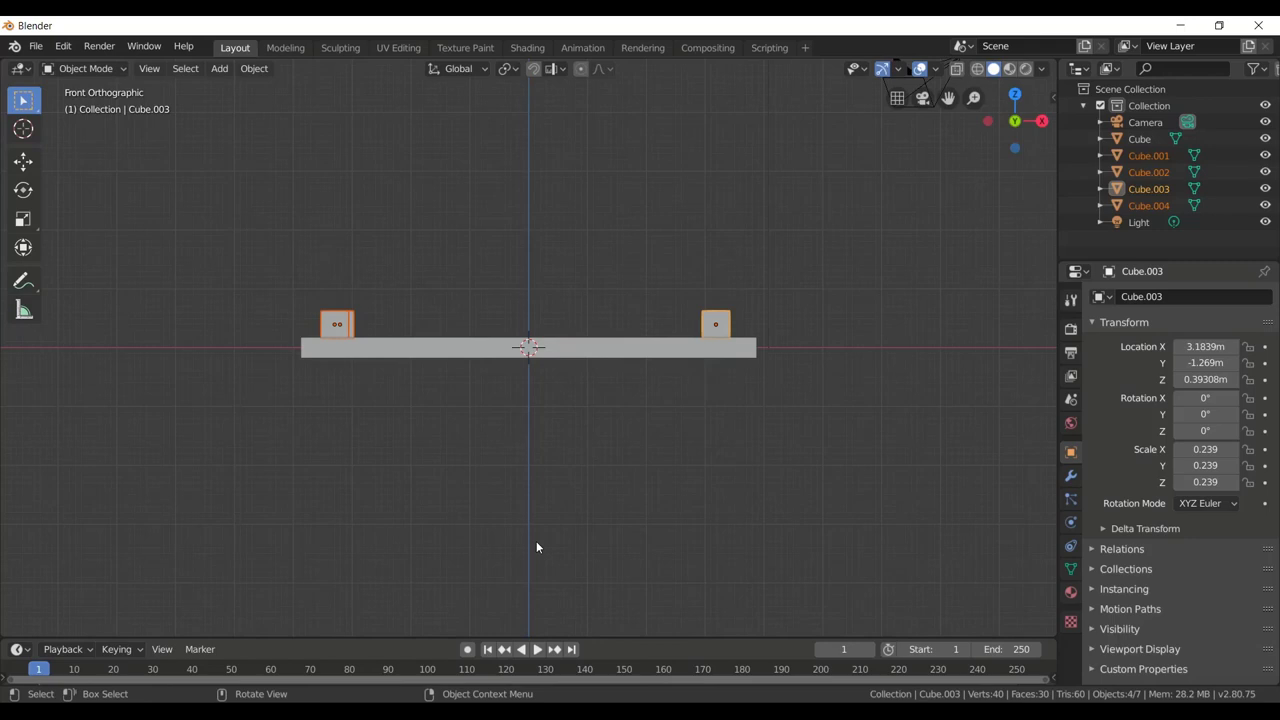
pyautogui.press('s')
pyautogui.press('z')
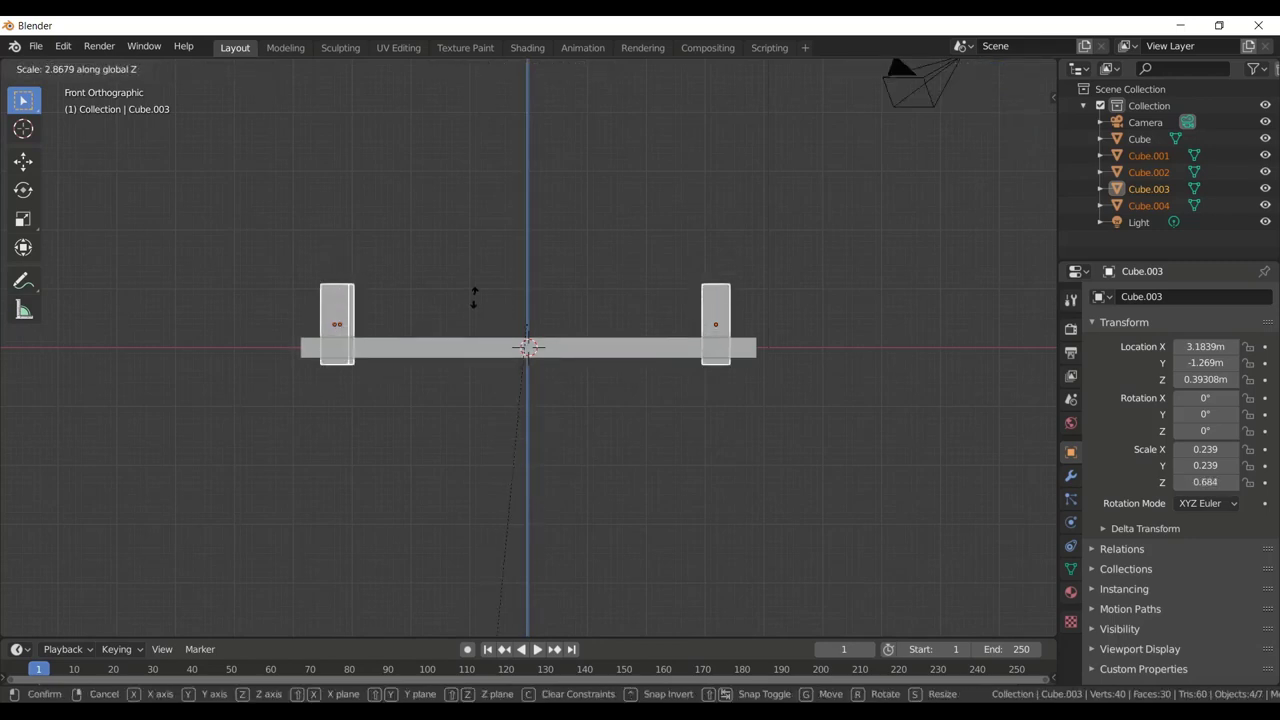
pyautogui.click(462, 636)
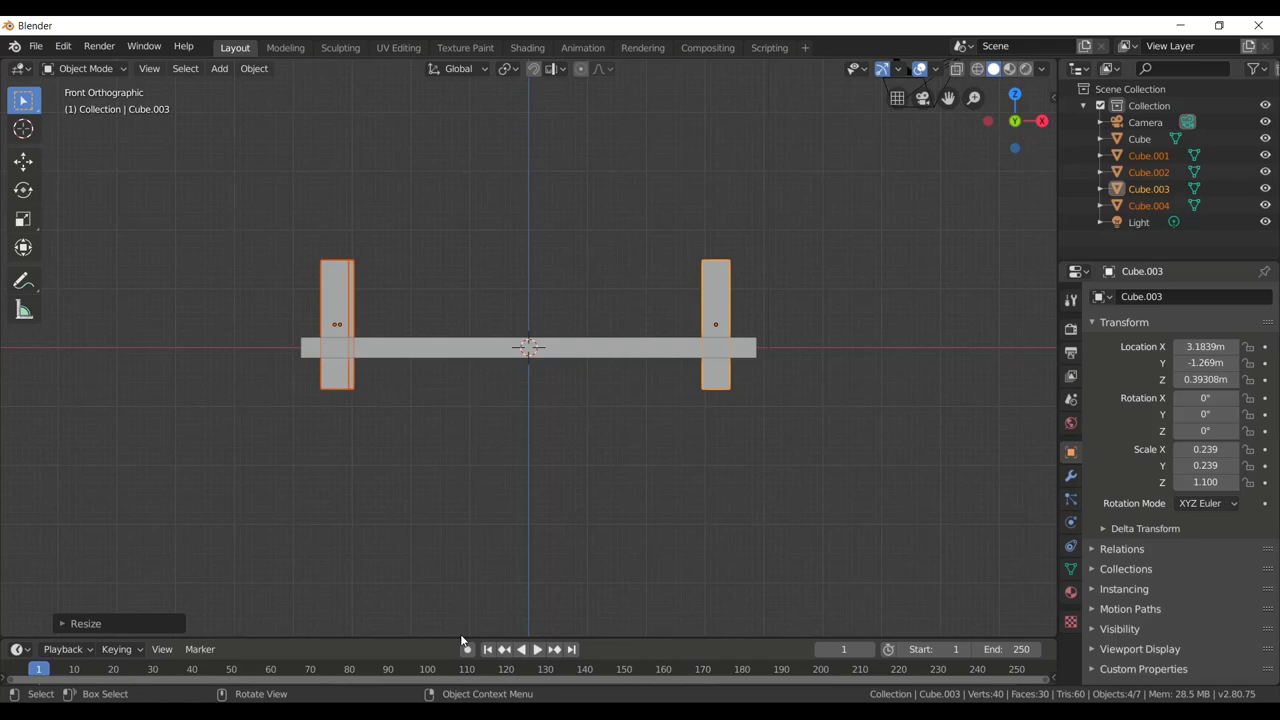
# Step: Raise the four legs along Z to 1.2542 m so they stand on the slab
pyautogui.press('g')
pyautogui.press('z')
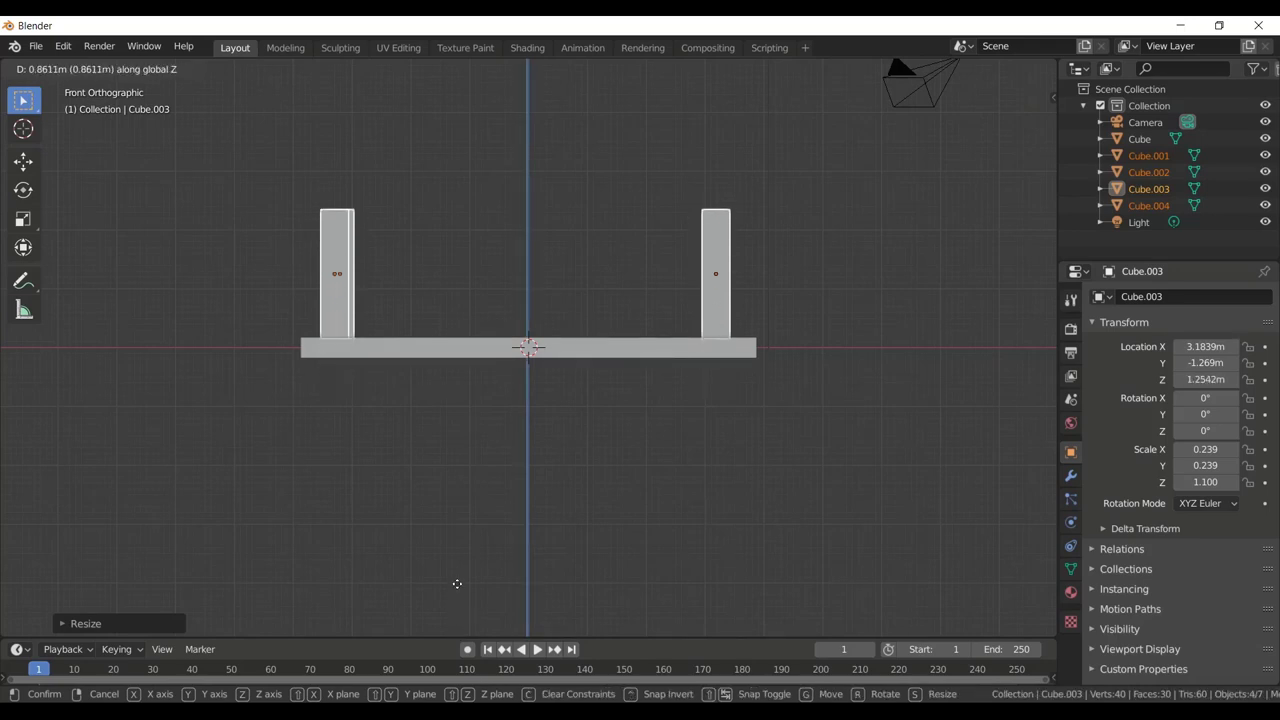
pyautogui.click(457, 583)
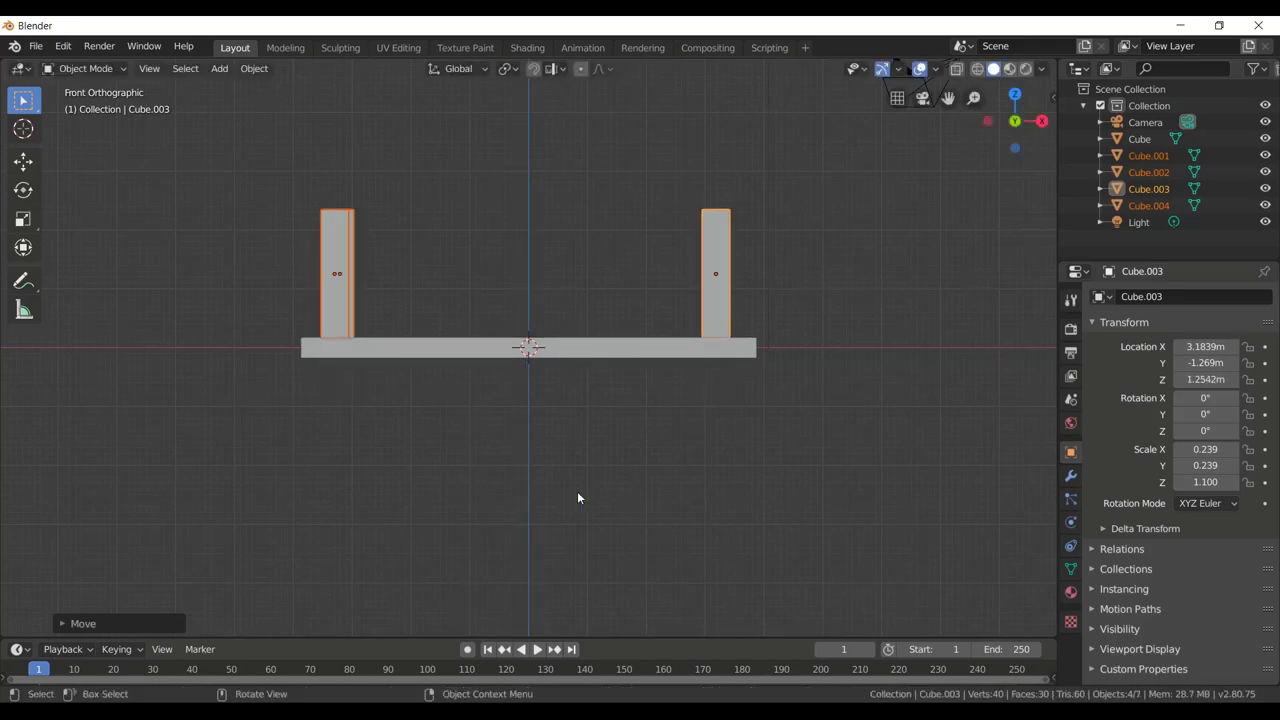
pyautogui.moveTo(973, 97); pyautogui.dragTo(973, 60)
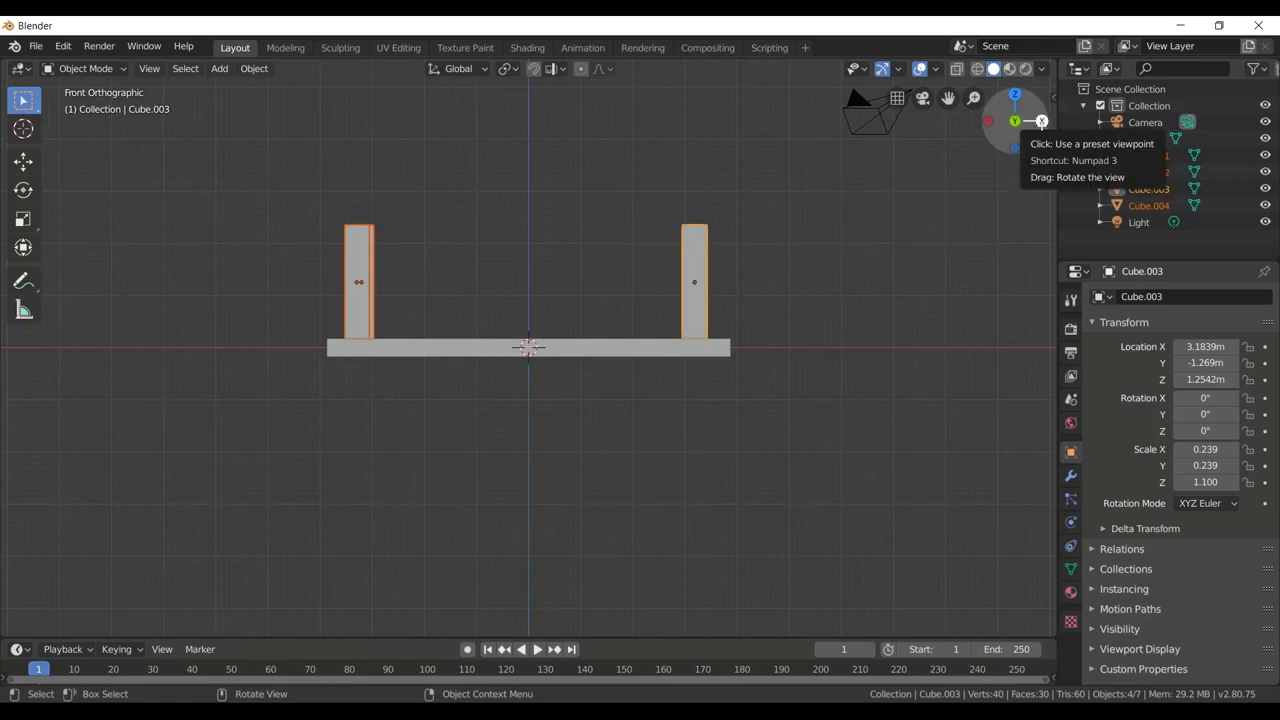
pyautogui.moveTo(1015, 122)
pyautogui.mouseDown()
pyautogui.moveTo(1000, 150)
pyautogui.moveTo(743, 251)
pyautogui.mouseUp()
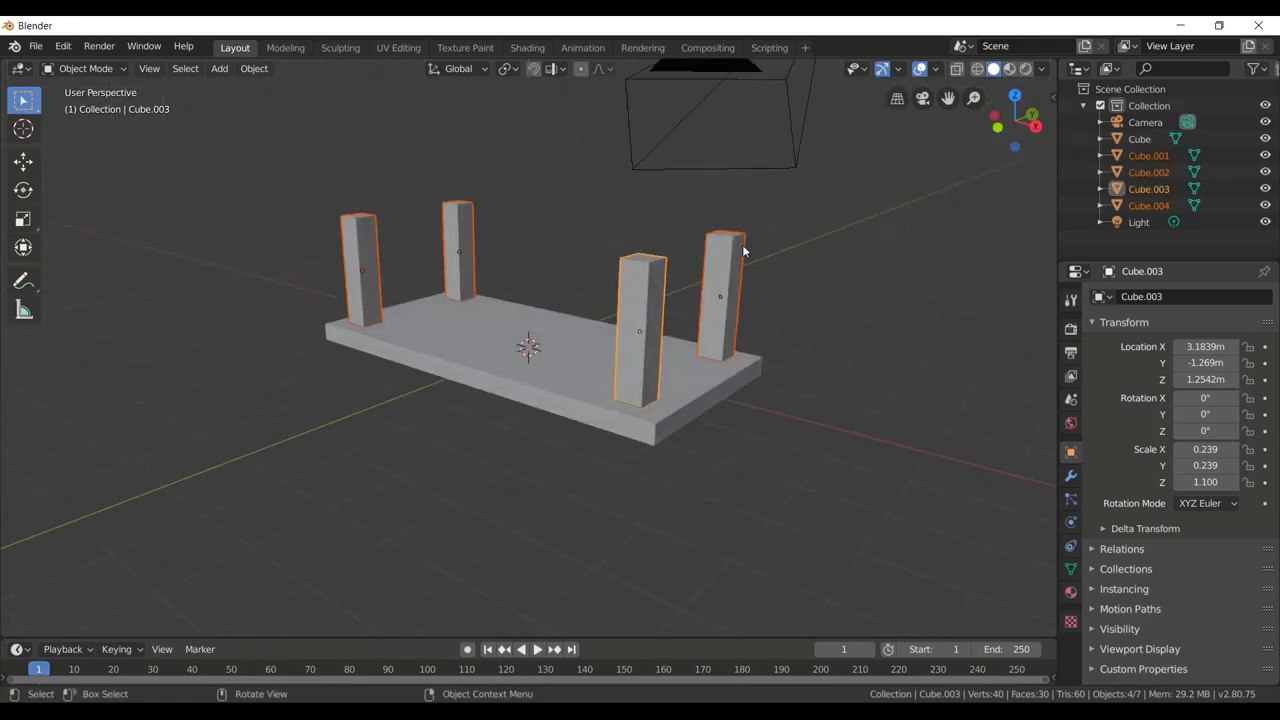
pyautogui.press('KP_1')
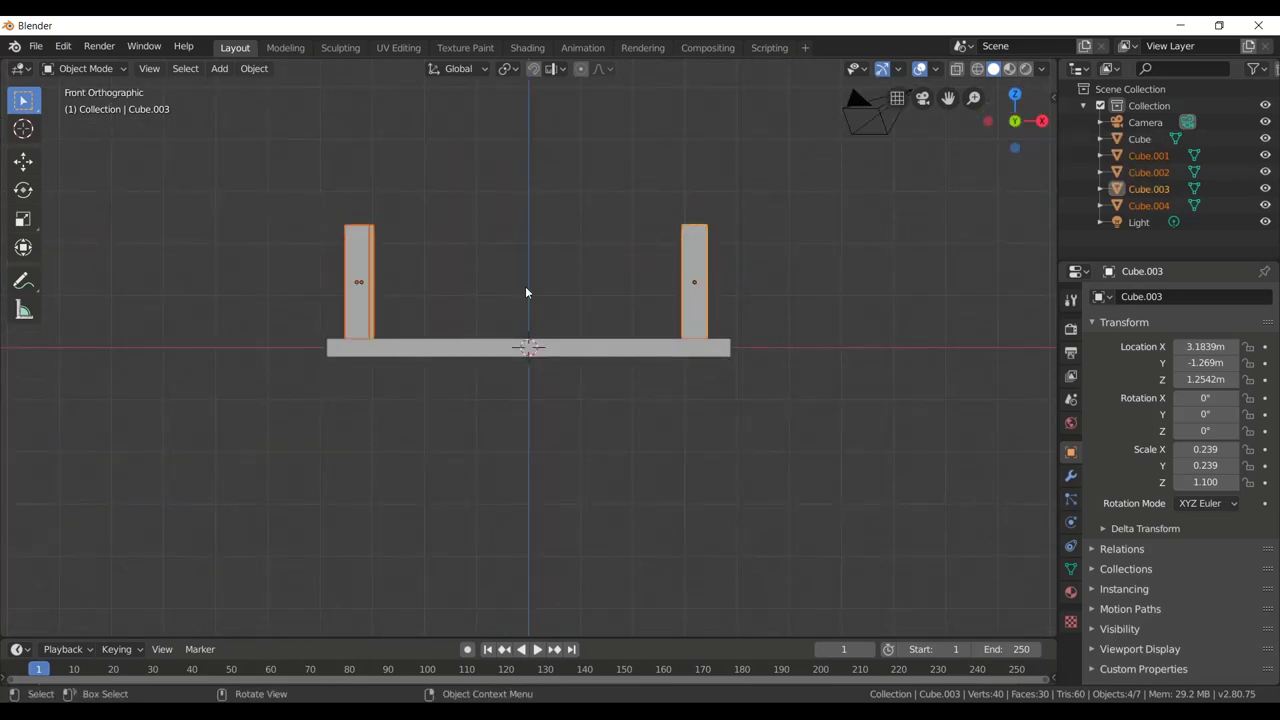
# Step: Box-select the slab and four legs, leaving the camera and light out
pyautogui.hotkey('ctrl', 'a')
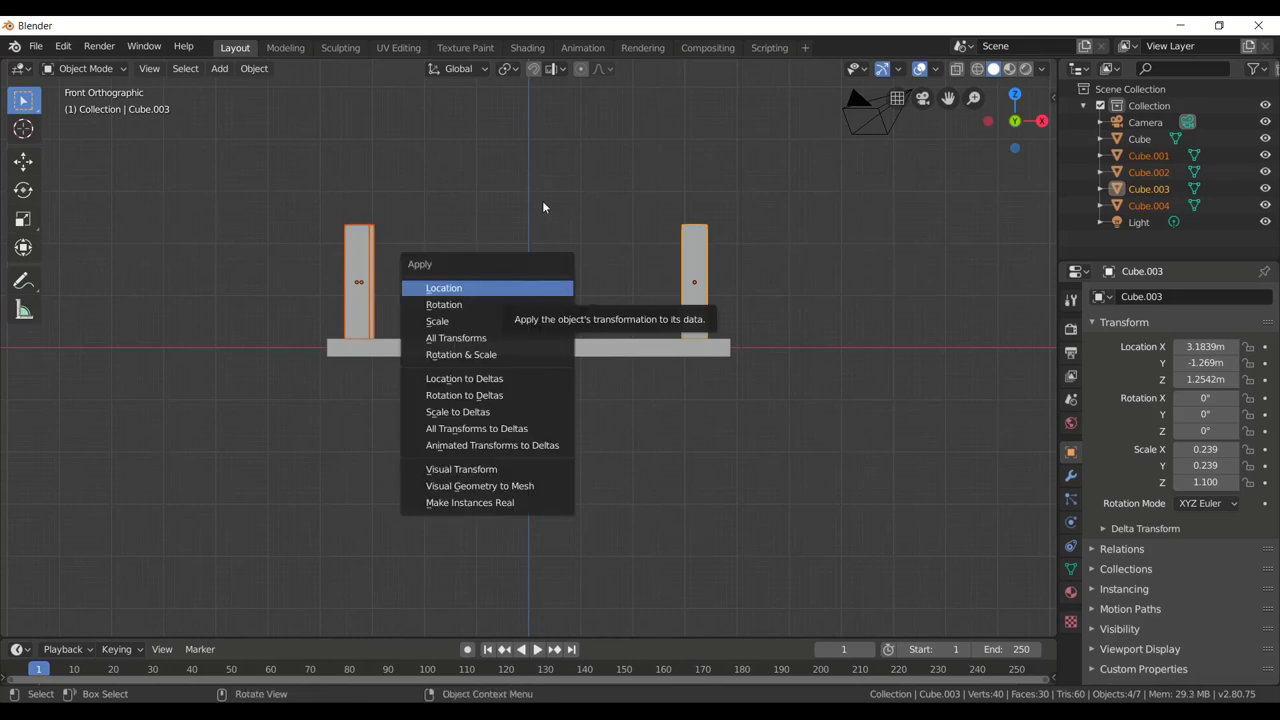
pyautogui.click(277, 240)
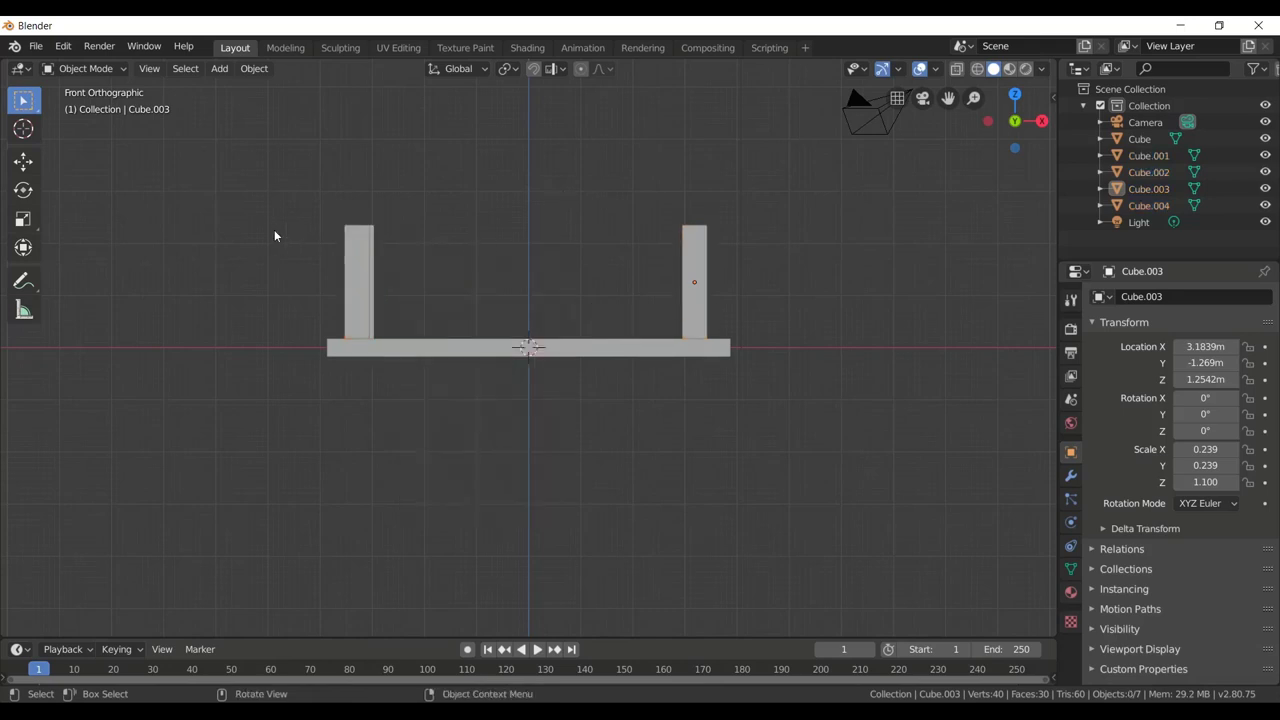
pyautogui.press('a')
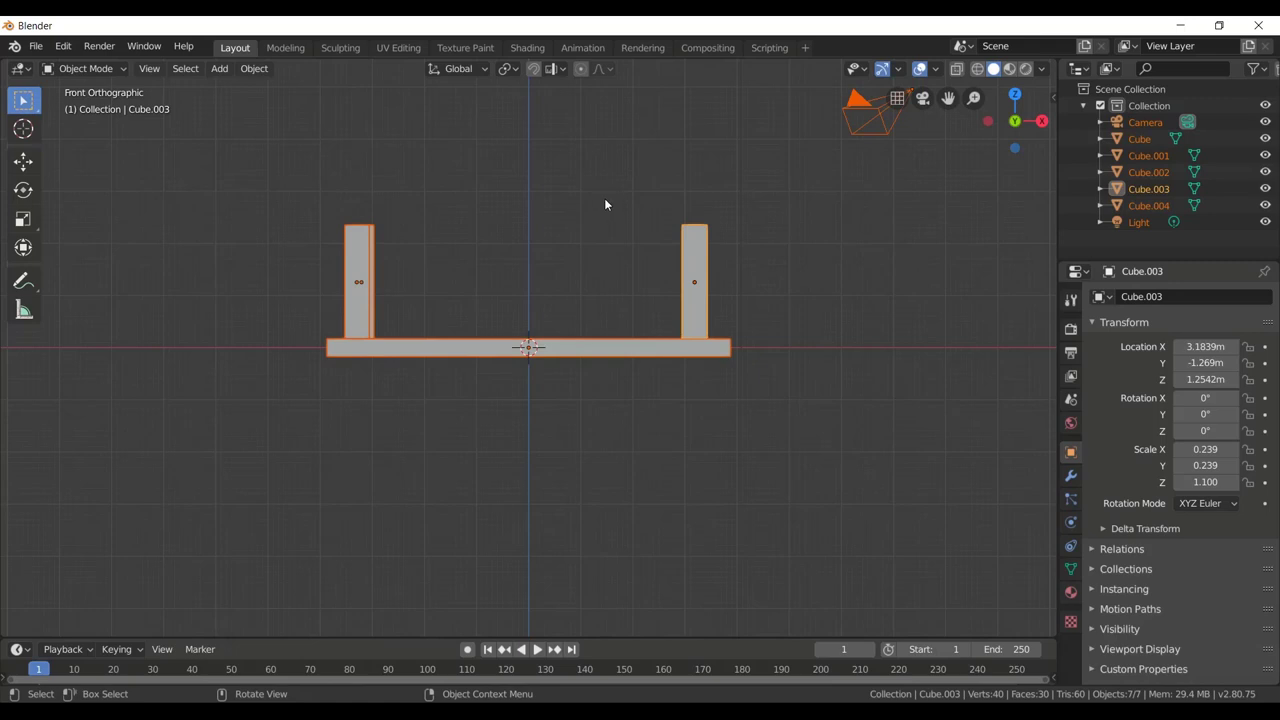
pyautogui.click(604, 200)
pyautogui.moveTo(284, 177)
pyautogui.mouseDown()
pyautogui.moveTo(765, 390)
pyautogui.moveTo(732, 367)
pyautogui.mouseUp()
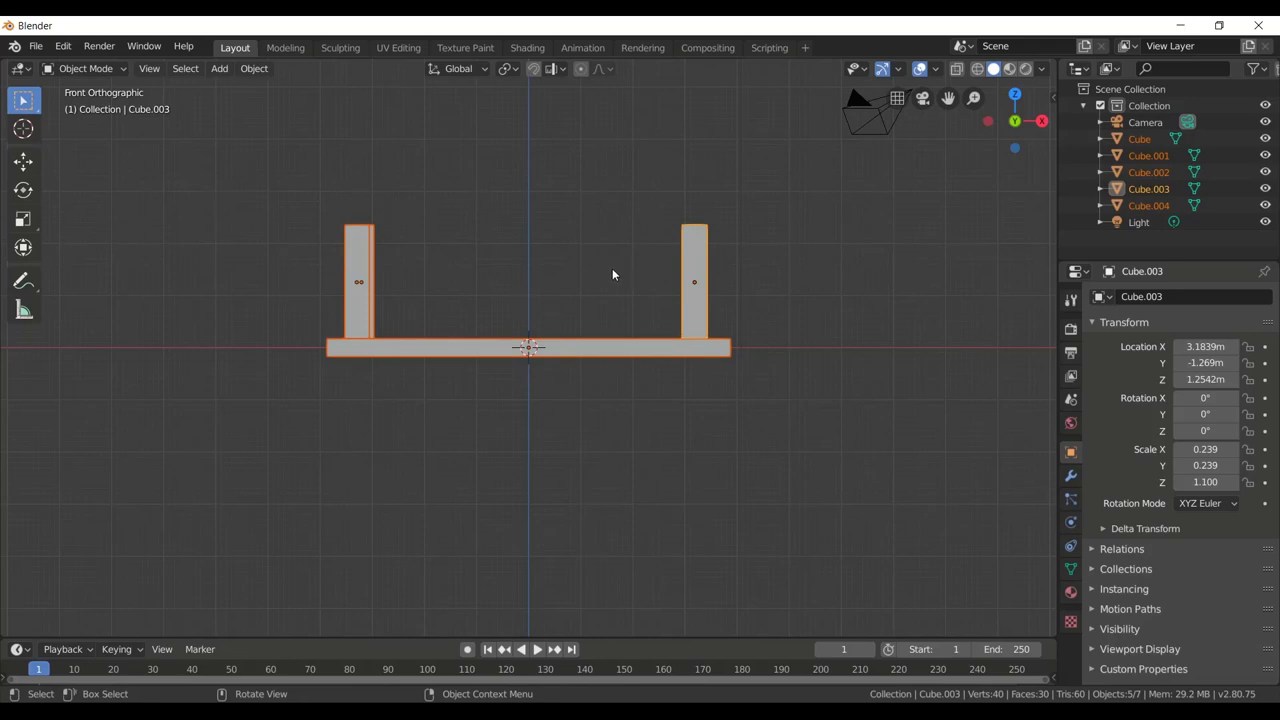
# Step: Try a rough rotation of the table about Y, then undo it back to zero rotation
pyautogui.press('r')
pyautogui.press('y')
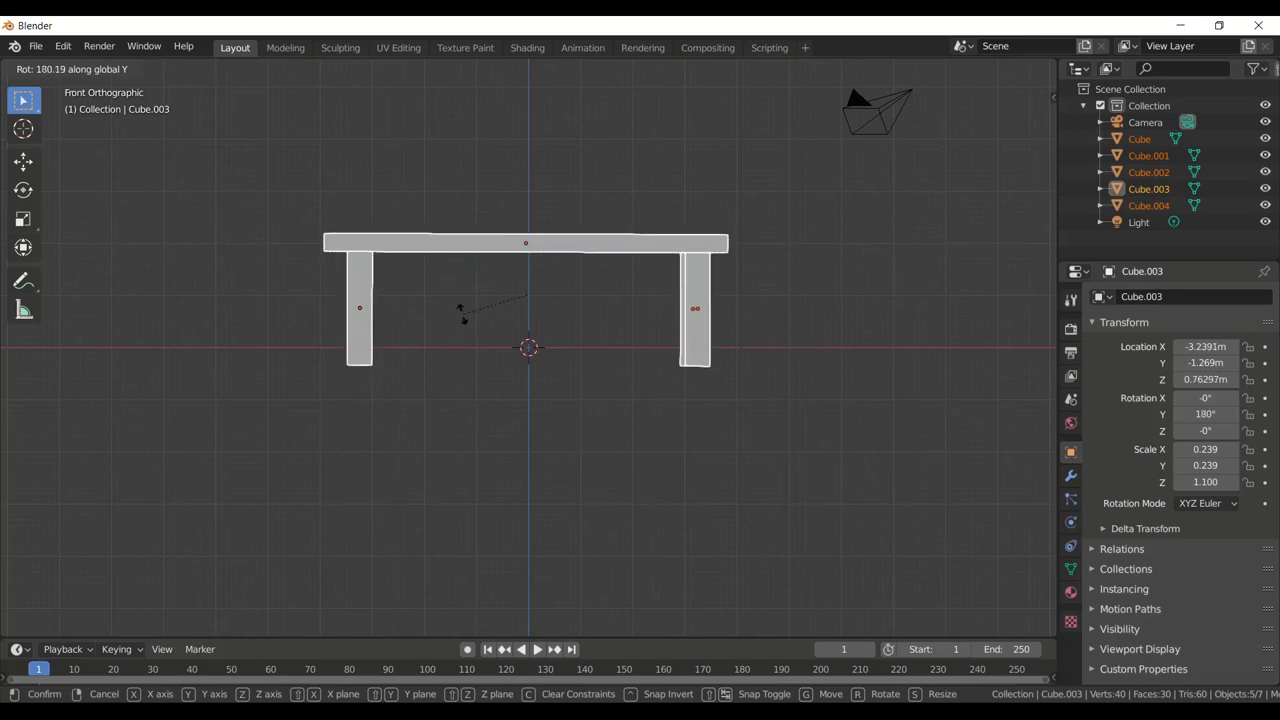
pyautogui.click(460, 315)
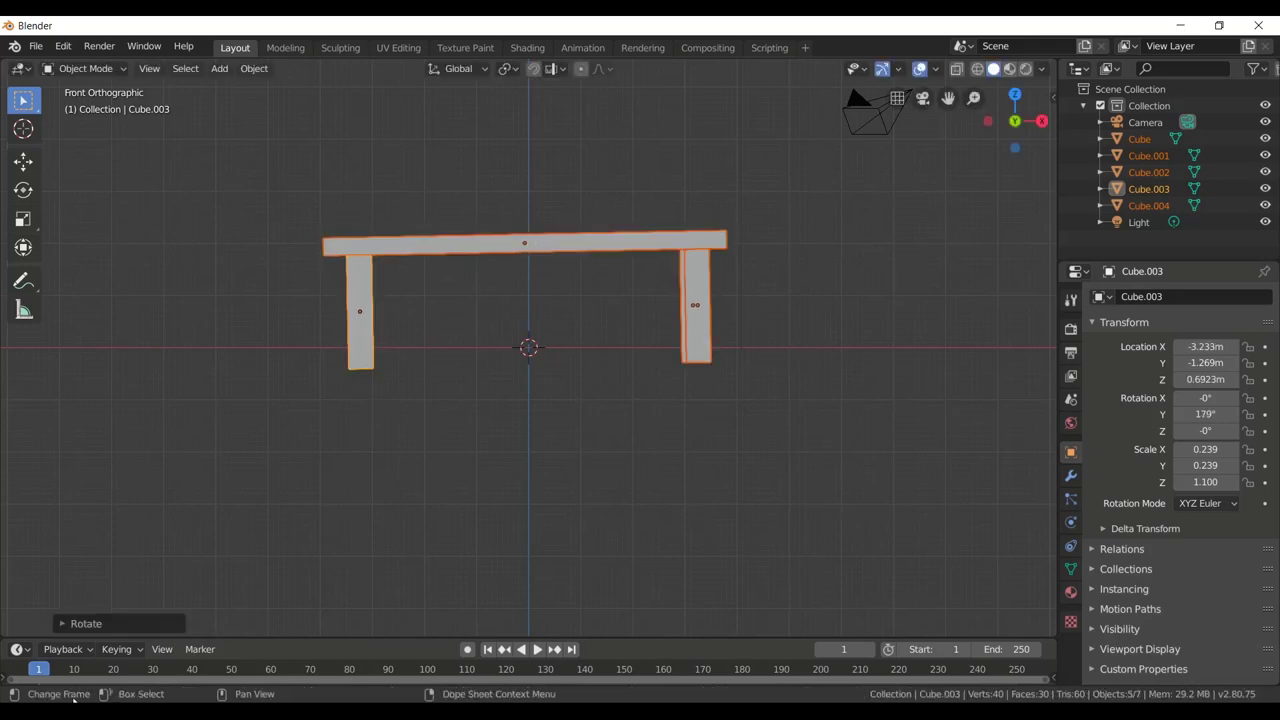
pyautogui.click(67, 634)
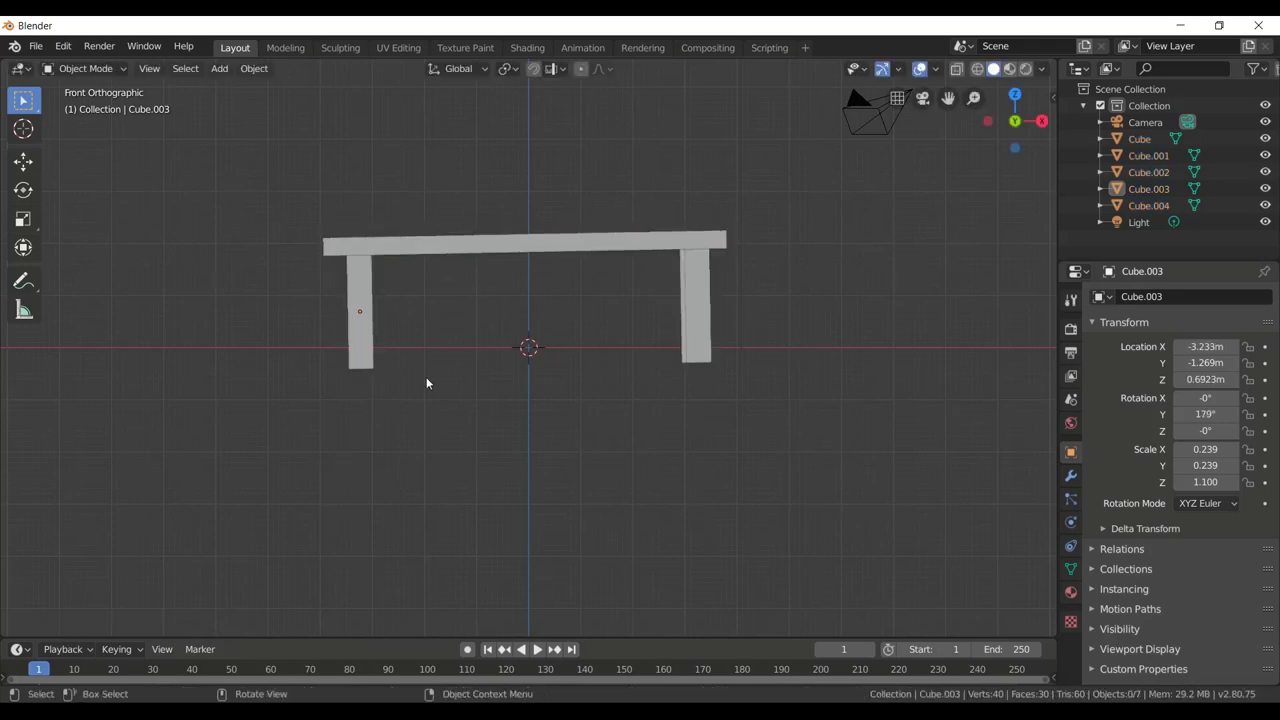
pyautogui.hotkey('ctrl', 'z')
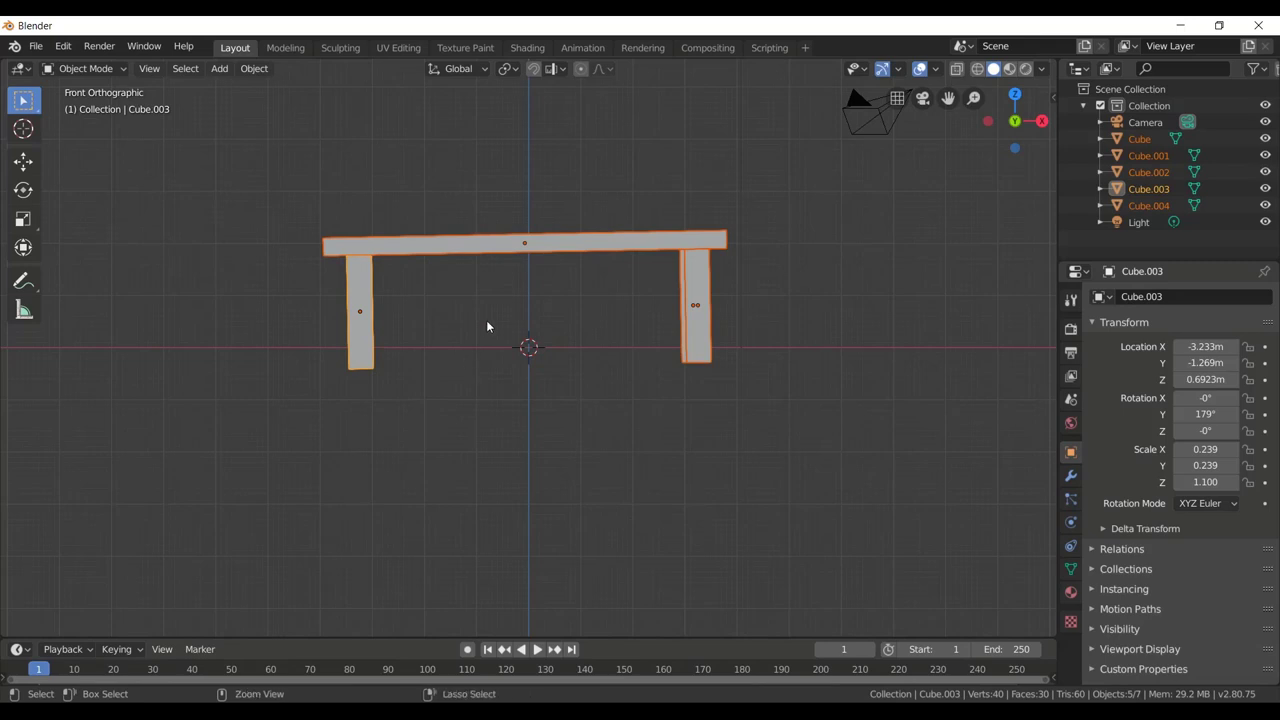
pyautogui.hotkey('ctrl', 'z')
# Step: Rotate the table about Y, set the exact angle to 180°, and deselect everything
pyautogui.press('r')
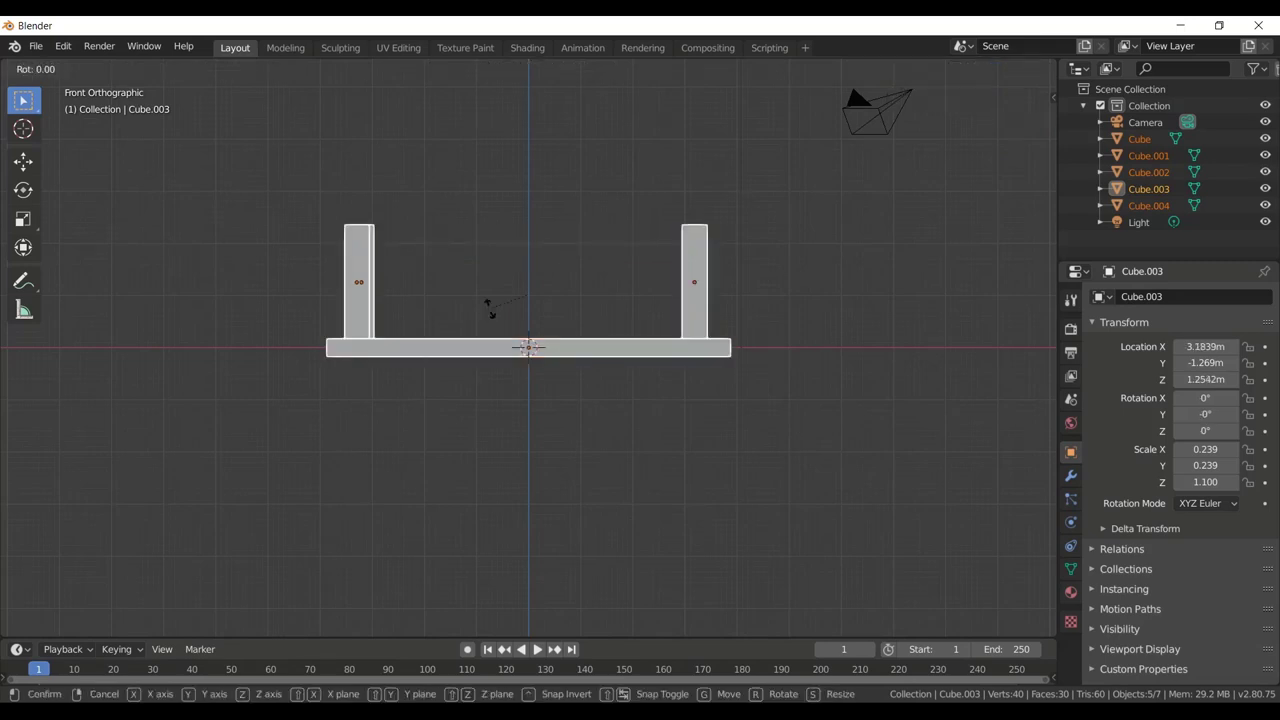
pyautogui.press('y')
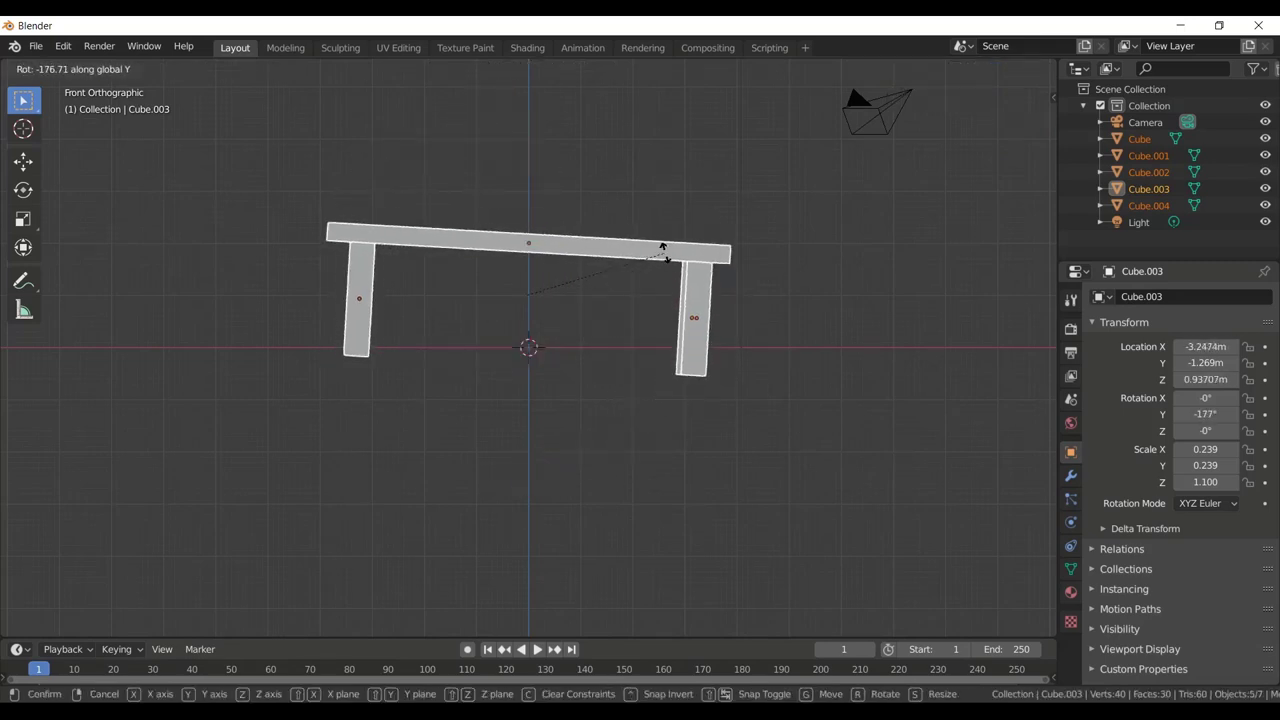
pyautogui.click(667, 257)
pyautogui.click(66, 623)
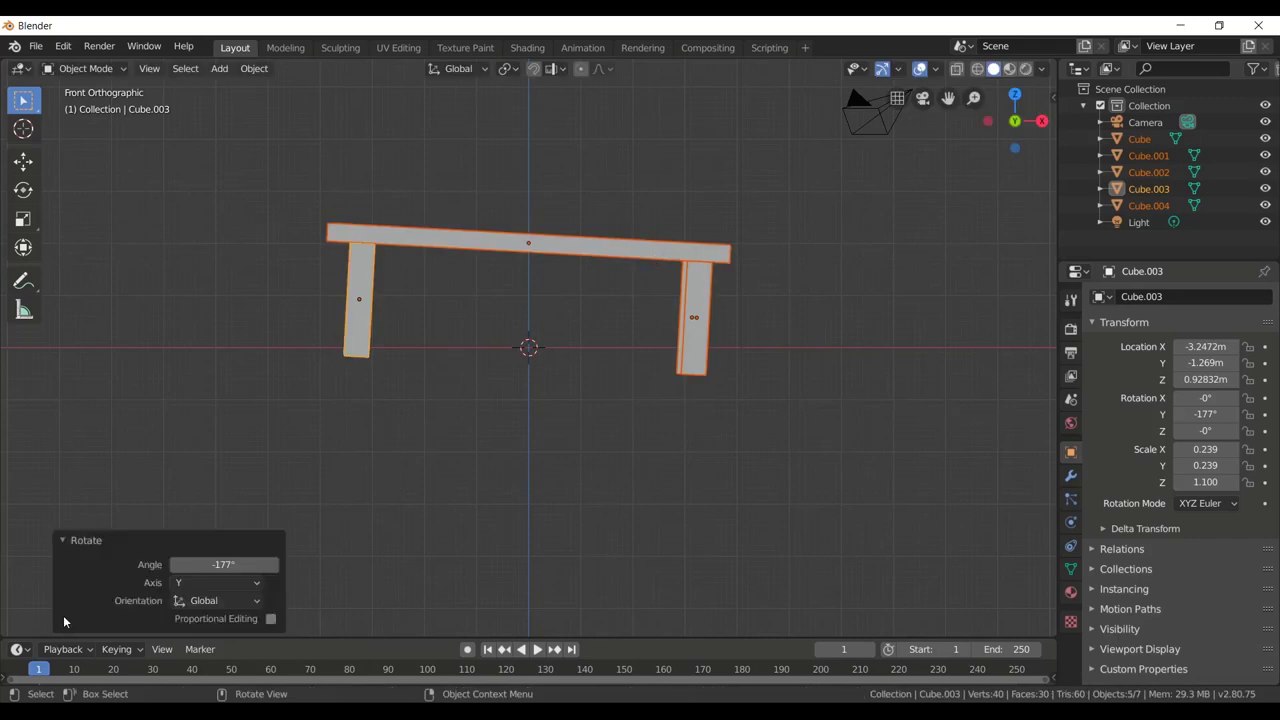
pyautogui.click(231, 564)
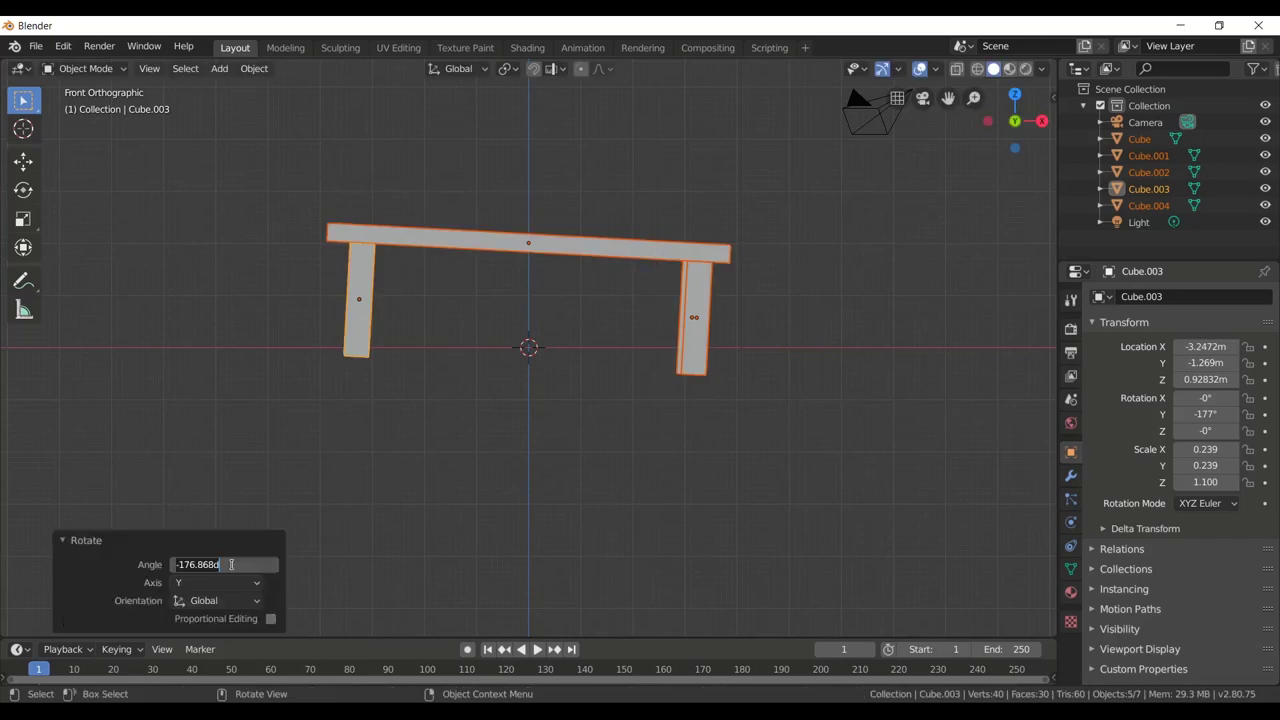
pyautogui.write('1')
pyautogui.write('80')
pyautogui.press('Return')
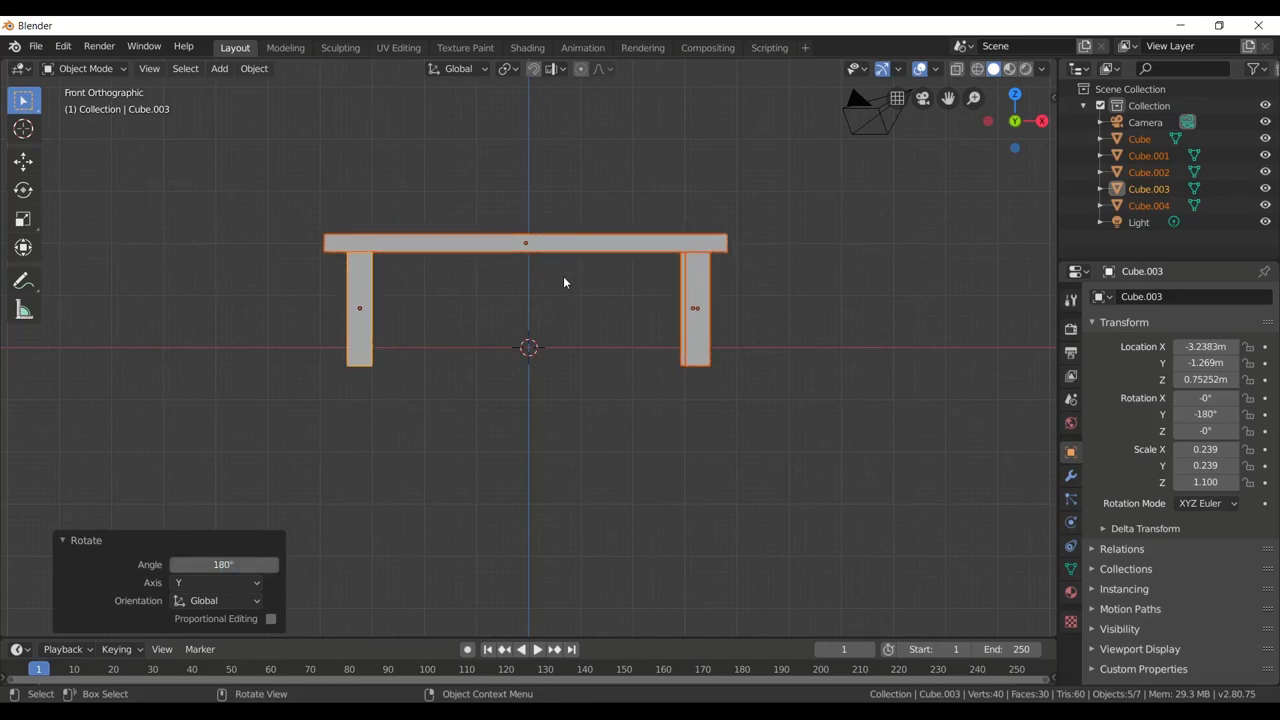
pyautogui.click(580, 308)
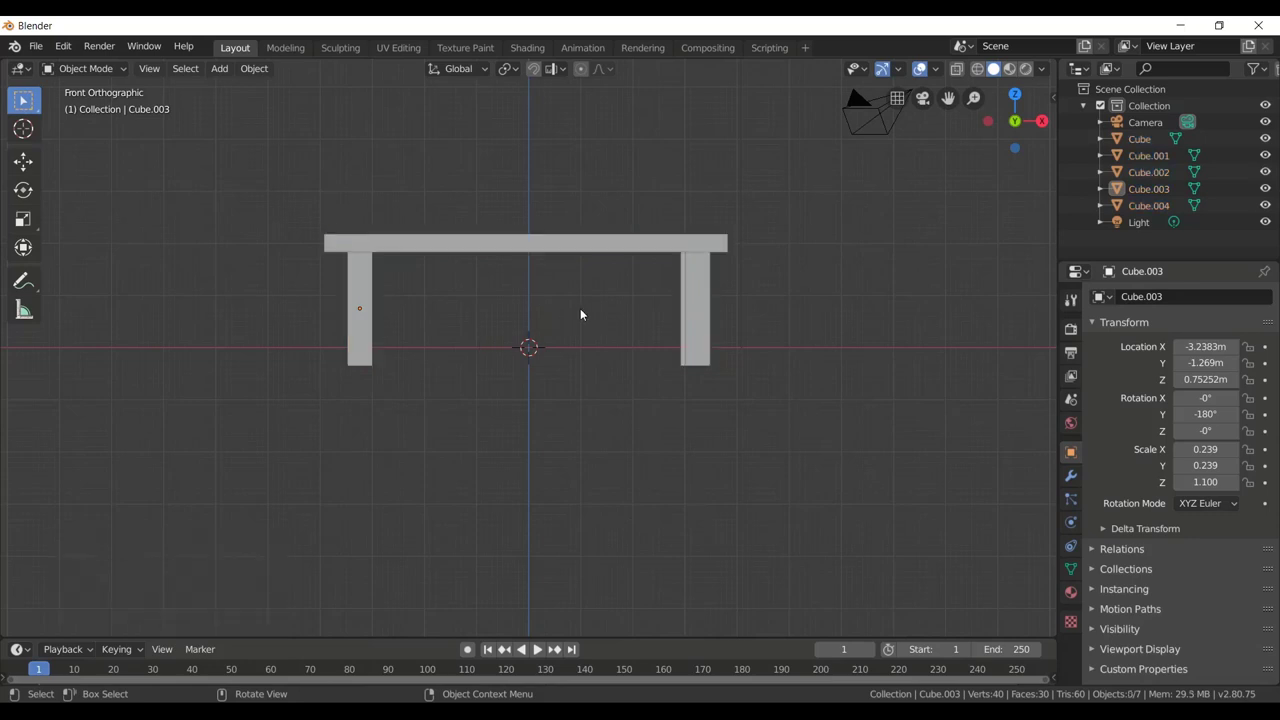
# Step: Select all table parts in front view and raise them 0.384 m along Z
pyautogui.moveTo(274, 200); pyautogui.dragTo(797, 414)
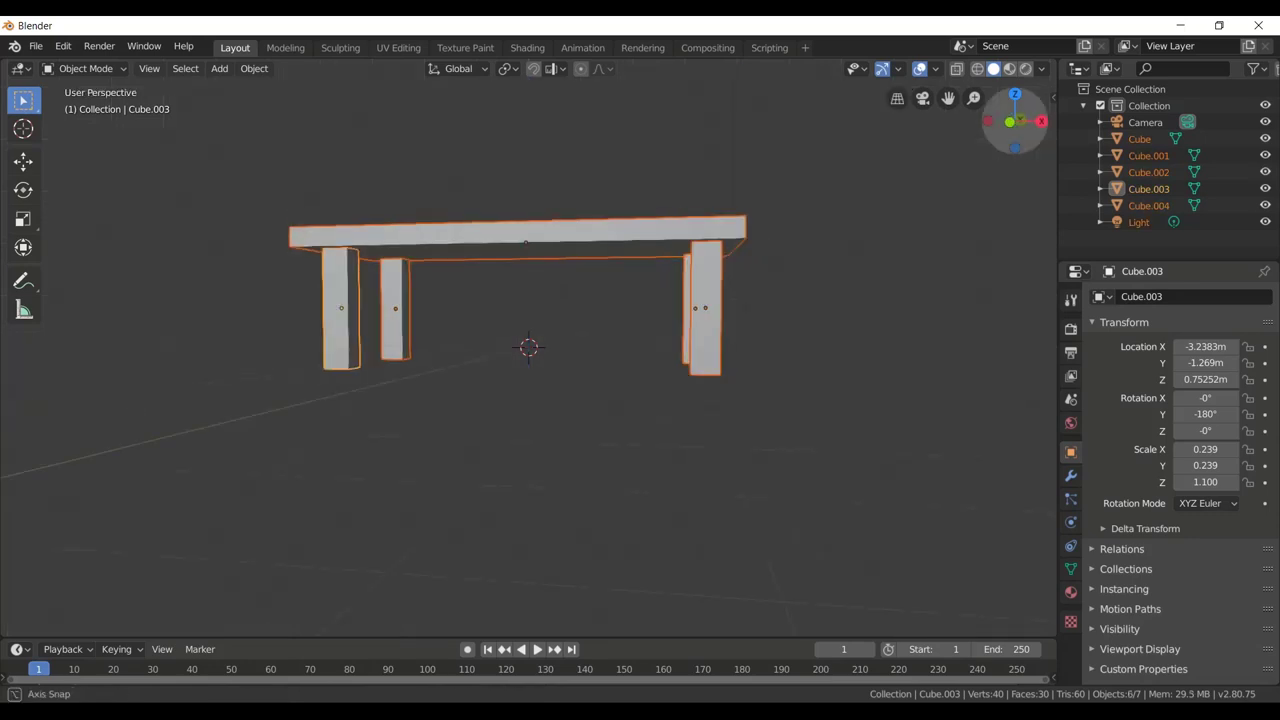
pyautogui.moveTo(1015, 121)
pyautogui.mouseDown()
pyautogui.moveTo(985, 112)
pyautogui.moveTo(1010, 125)
pyautogui.mouseUp()
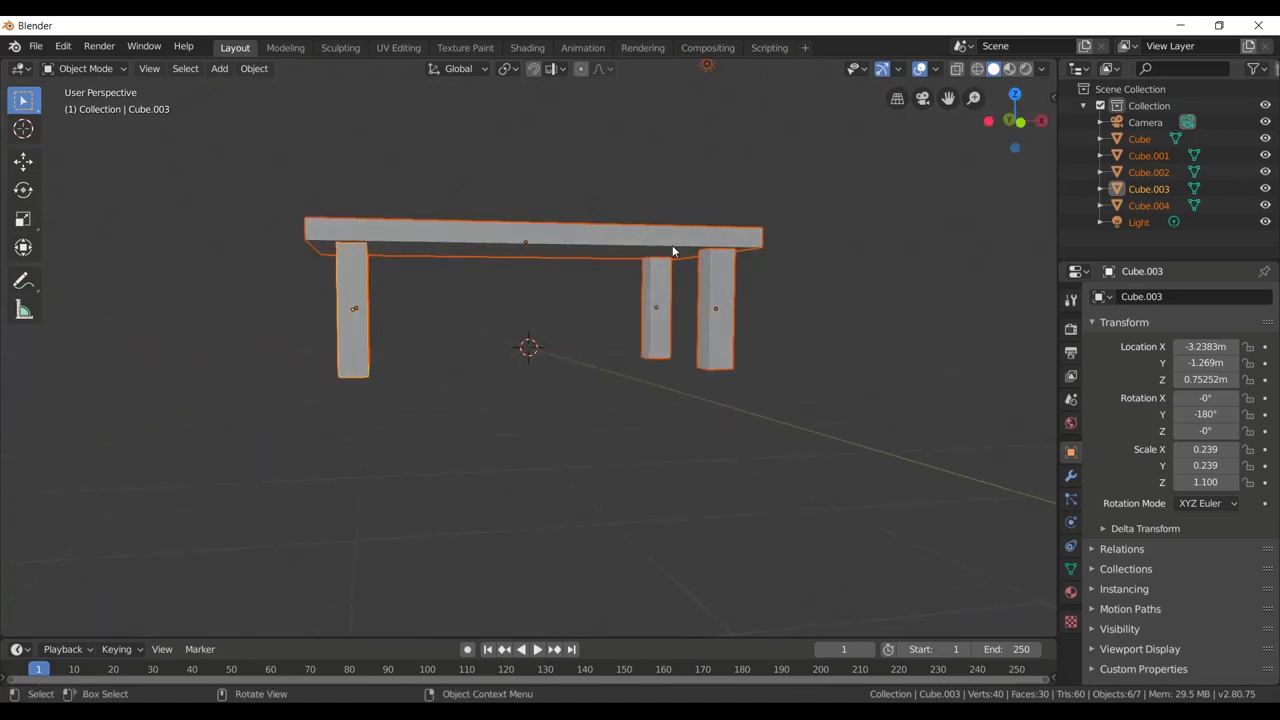
pyautogui.press('KP_1')
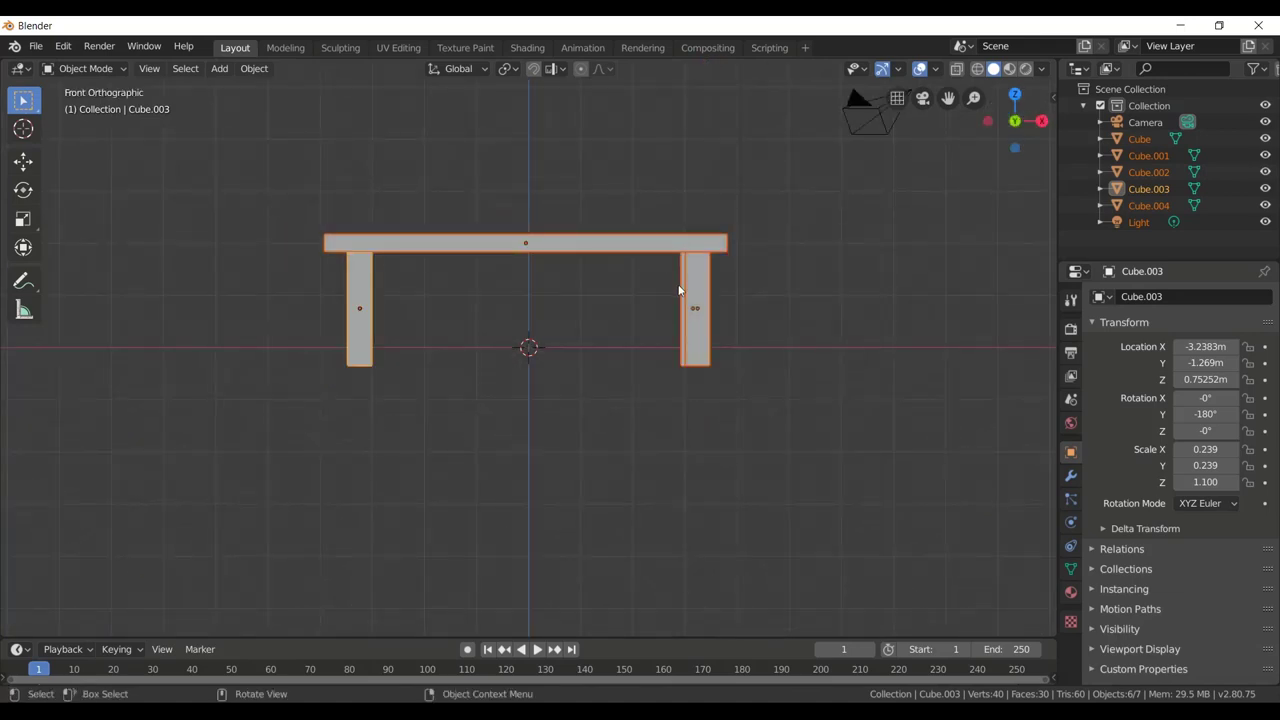
pyautogui.press('g')
pyautogui.press('z')
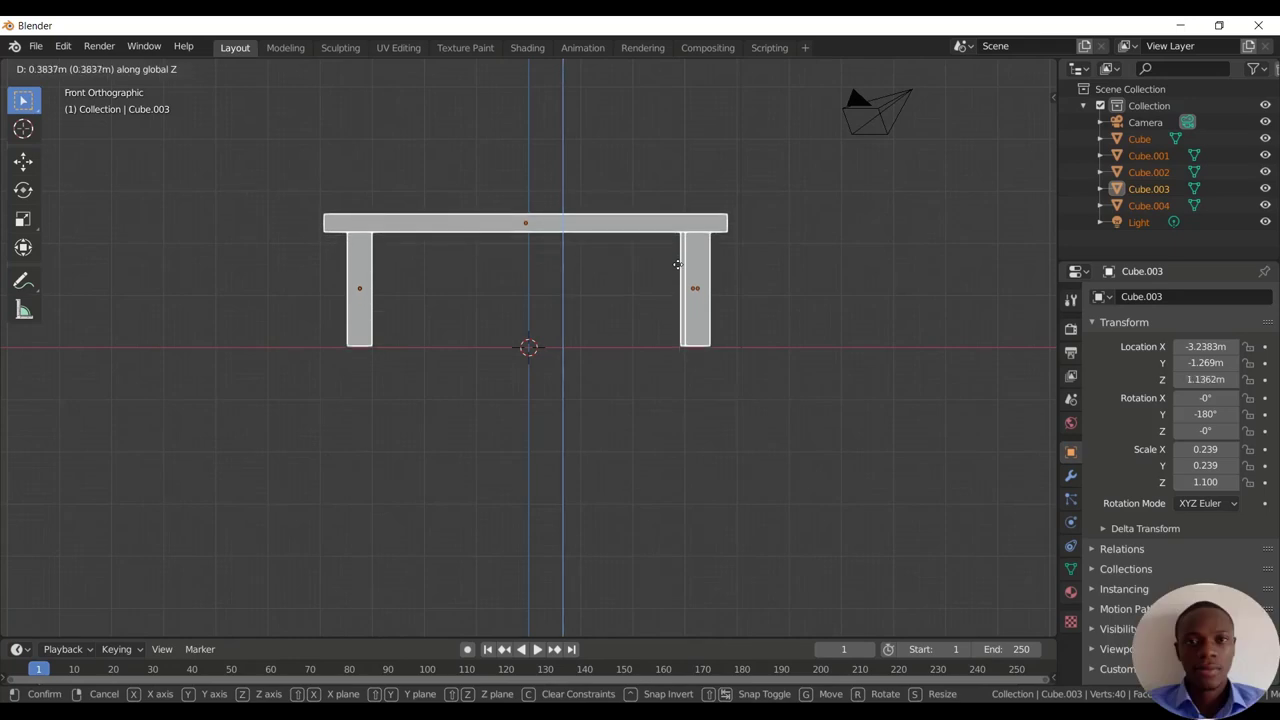
pyautogui.click(677, 264)
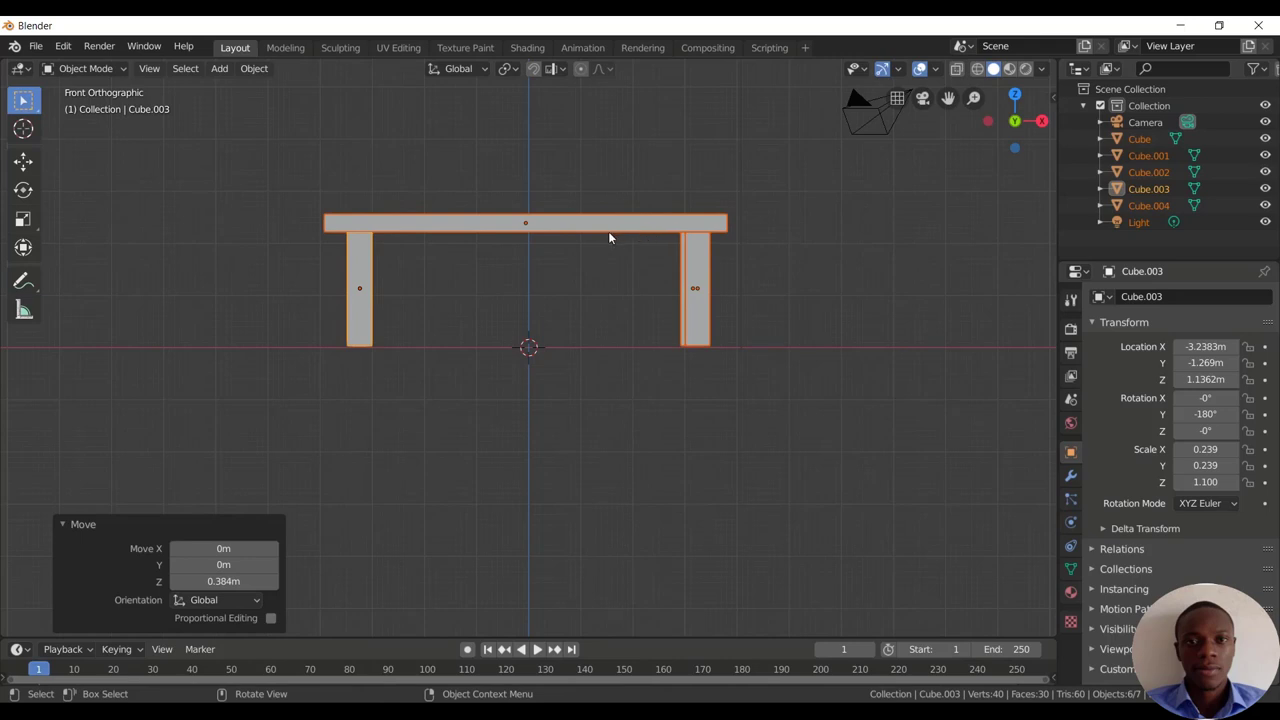
# Step: Select only the right leg, Cube.004
pyautogui.click(649, 274)
pyautogui.click(649, 228)
pyautogui.click(689, 270)
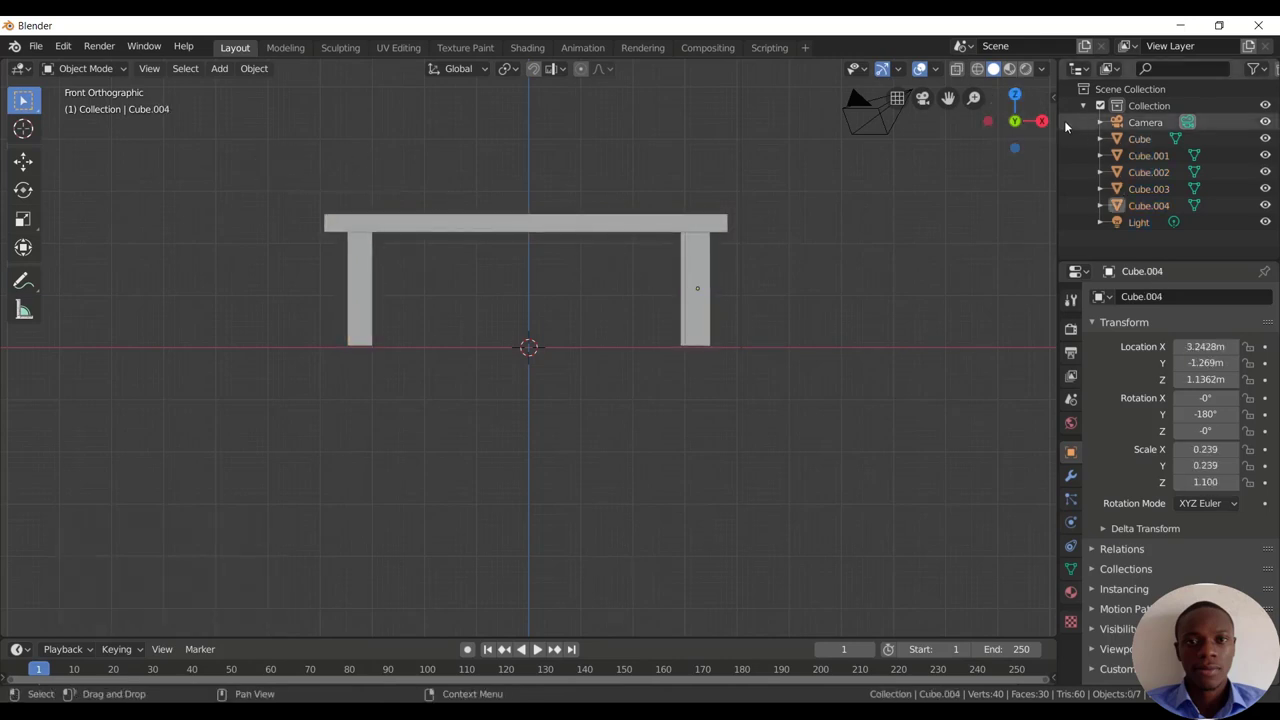
# Step: Box-select the tabletop and four legs and join them into Cube.004 with Ctrl+J
pyautogui.moveTo(1015, 114); pyautogui.dragTo(1034, 116)
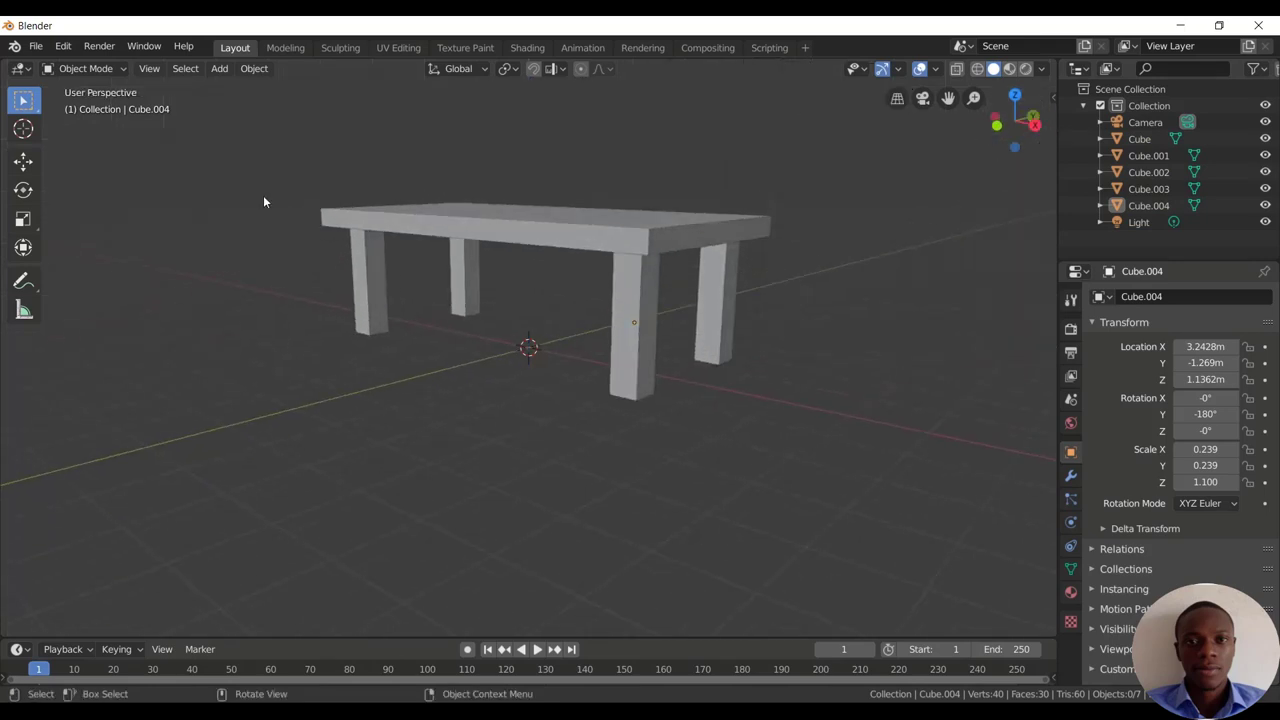
pyautogui.moveTo(263, 195); pyautogui.dragTo(824, 416)
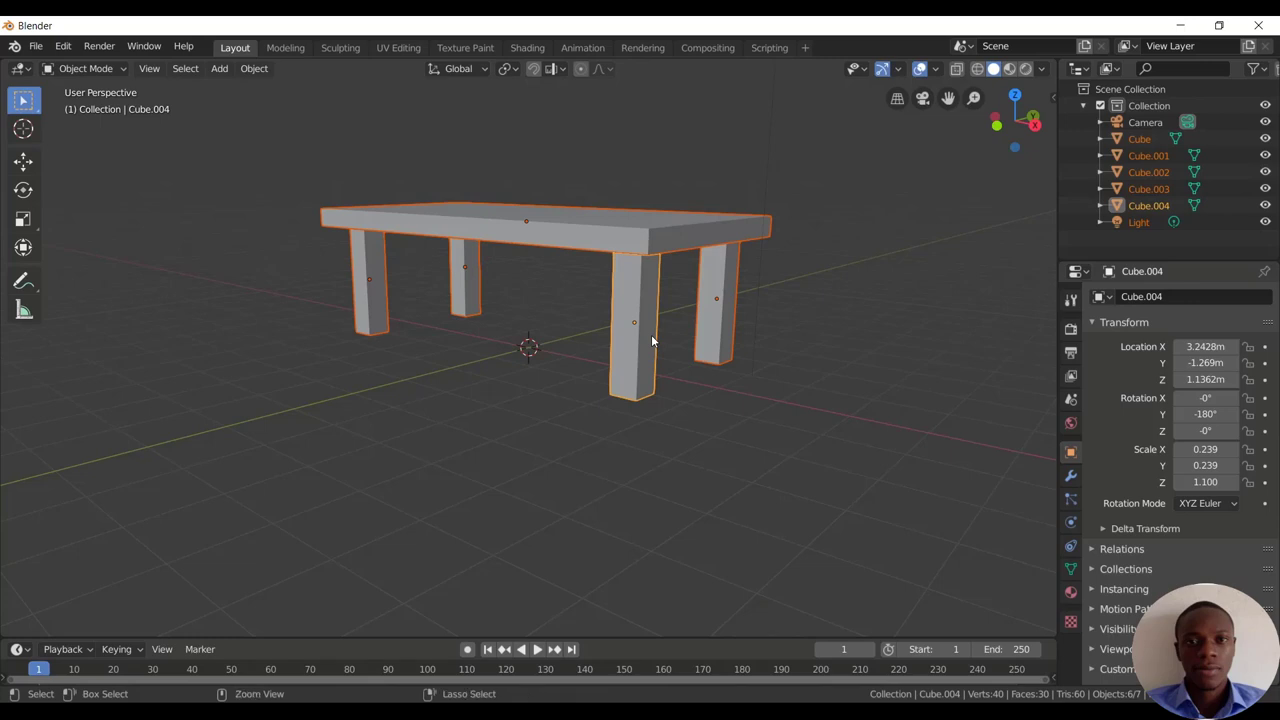
pyautogui.hotkey('ctrl', 'g')
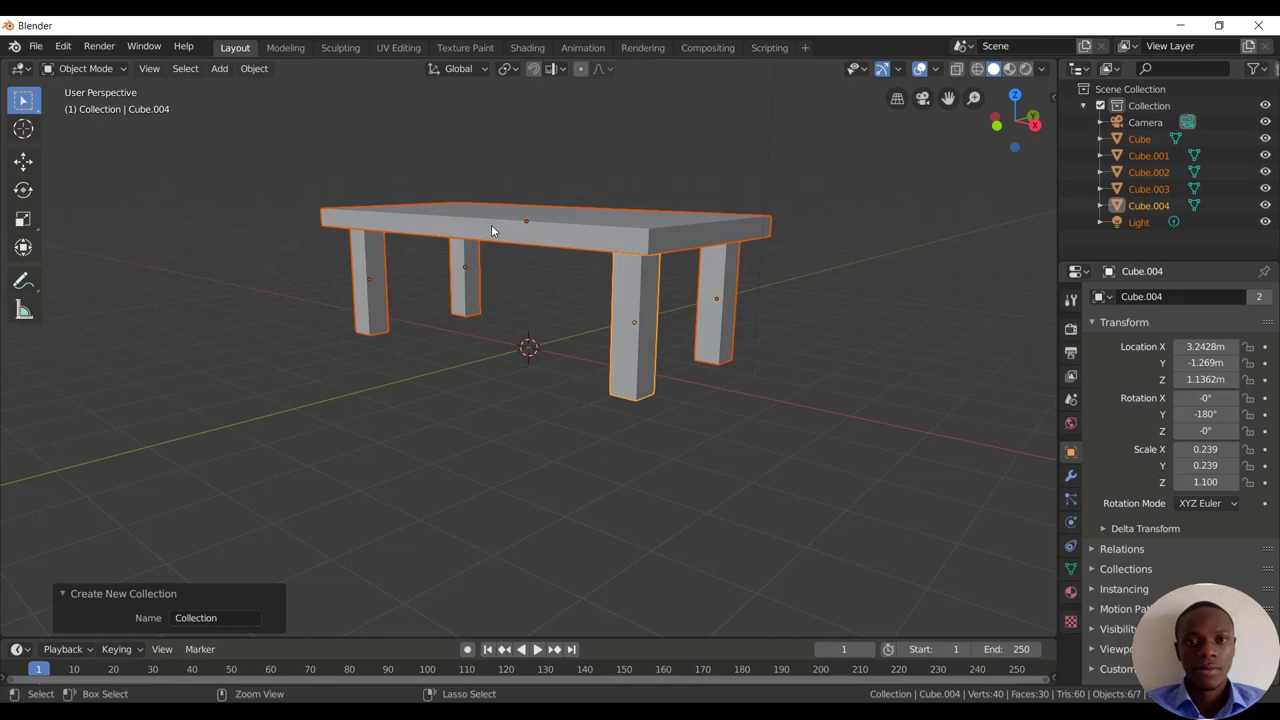
pyautogui.hotkey('ctrl', 'j')
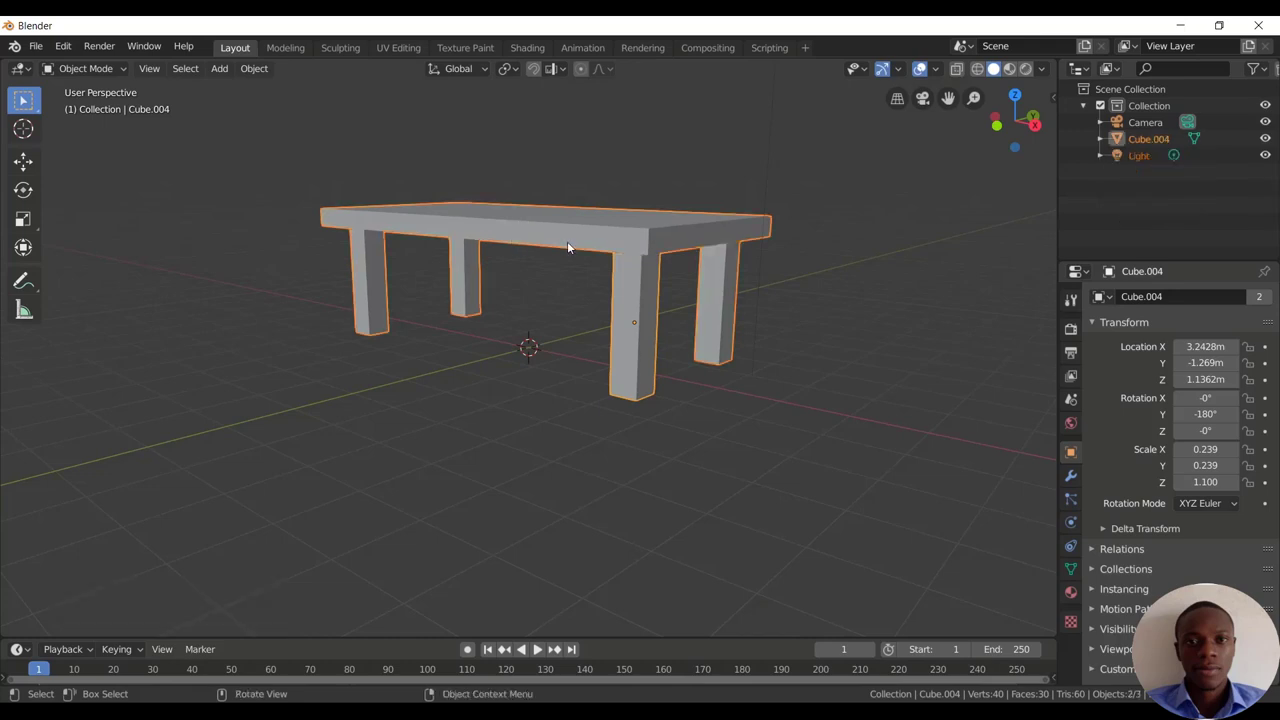
pyautogui.hotkey('ctrl', 'z')
pyautogui.rightClick(449, 215)
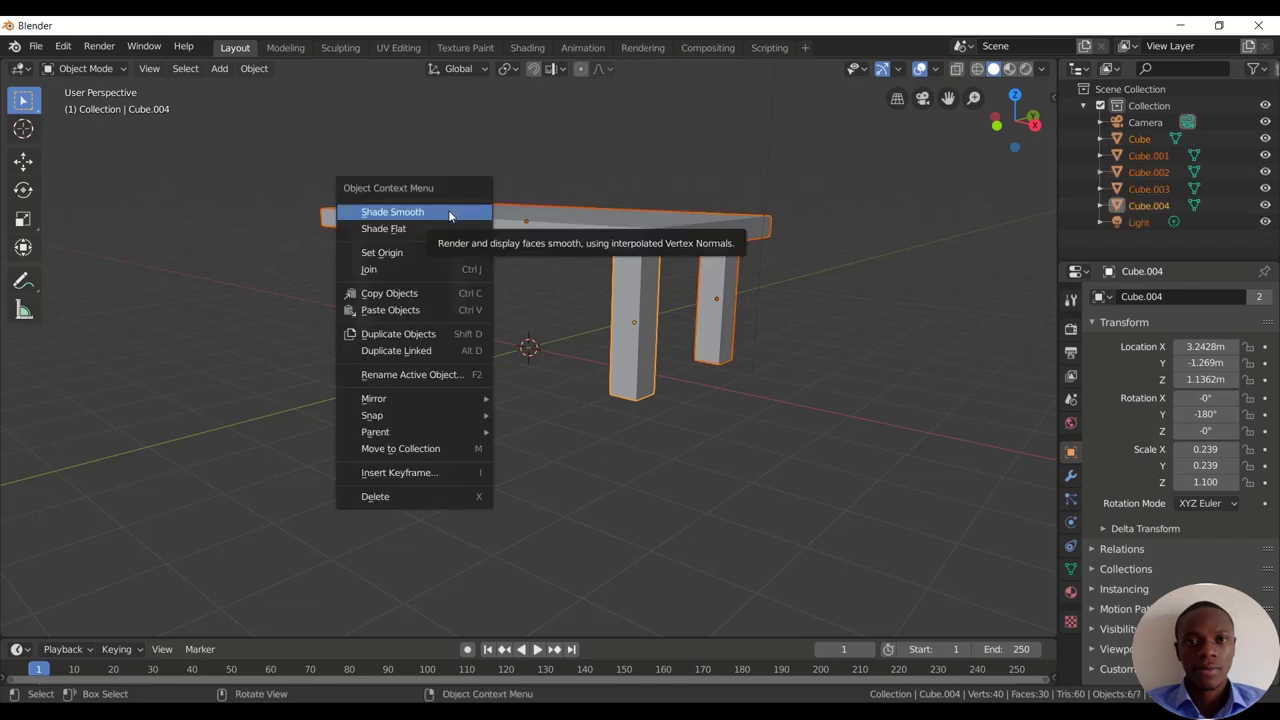
pyautogui.click(386, 270)
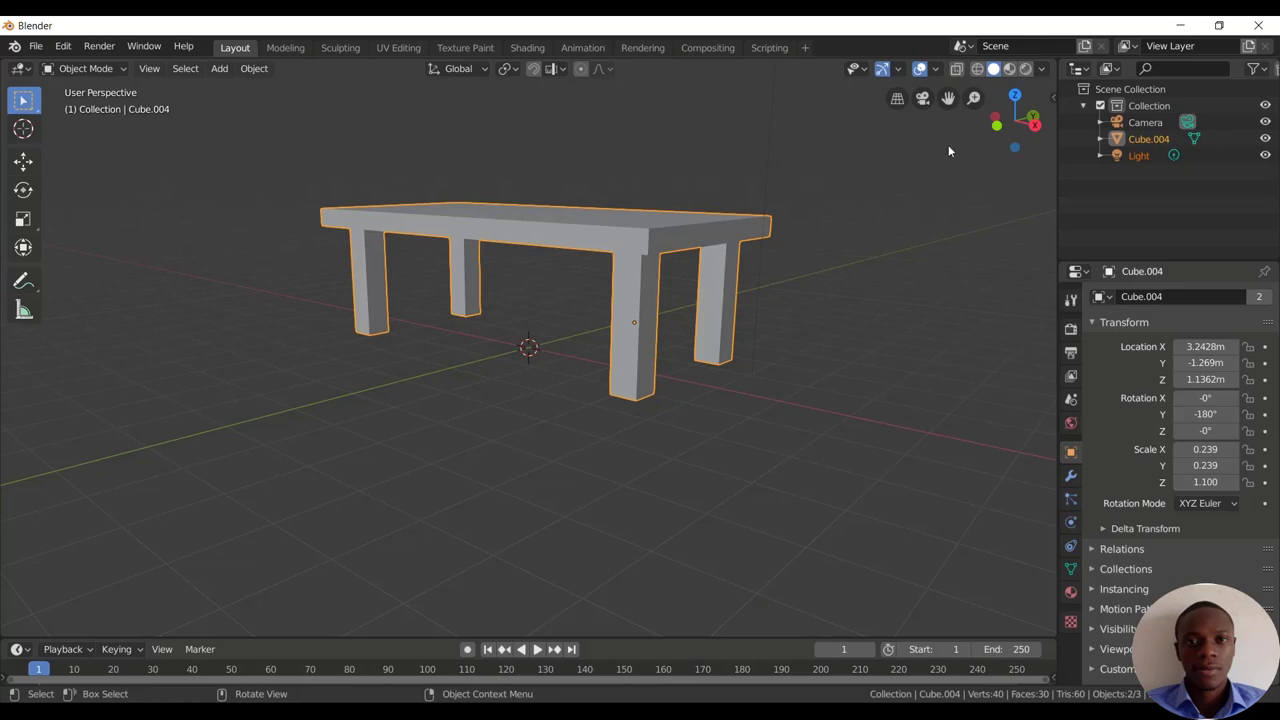
pyautogui.moveTo(560, 450)
pyautogui.mouseDown(button='middle')
pyautogui.moveTo(540, 470)
pyautogui.moveTo(560, 440)
pyautogui.moveTo(870, 208)
pyautogui.mouseUp(button='middle')
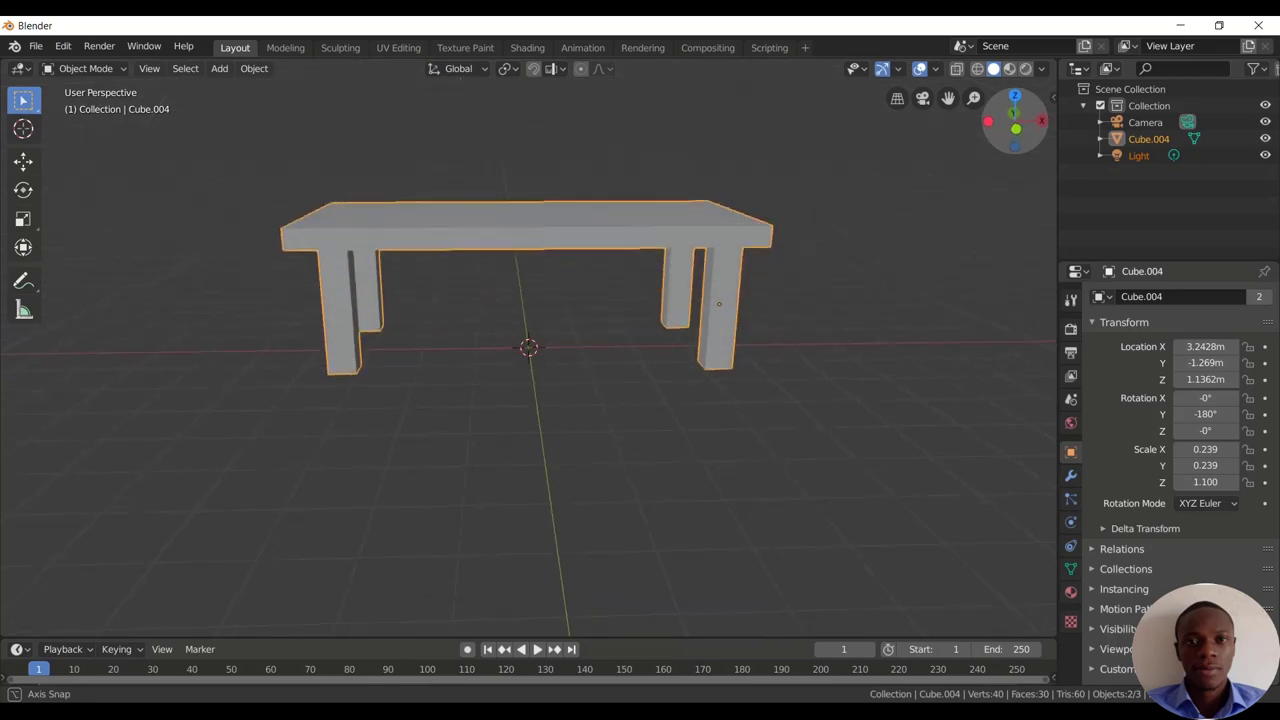
# Step: Scale Cube.004 by 2.137 along Z, bringing its Z scale to 2.350
pyautogui.press('s')
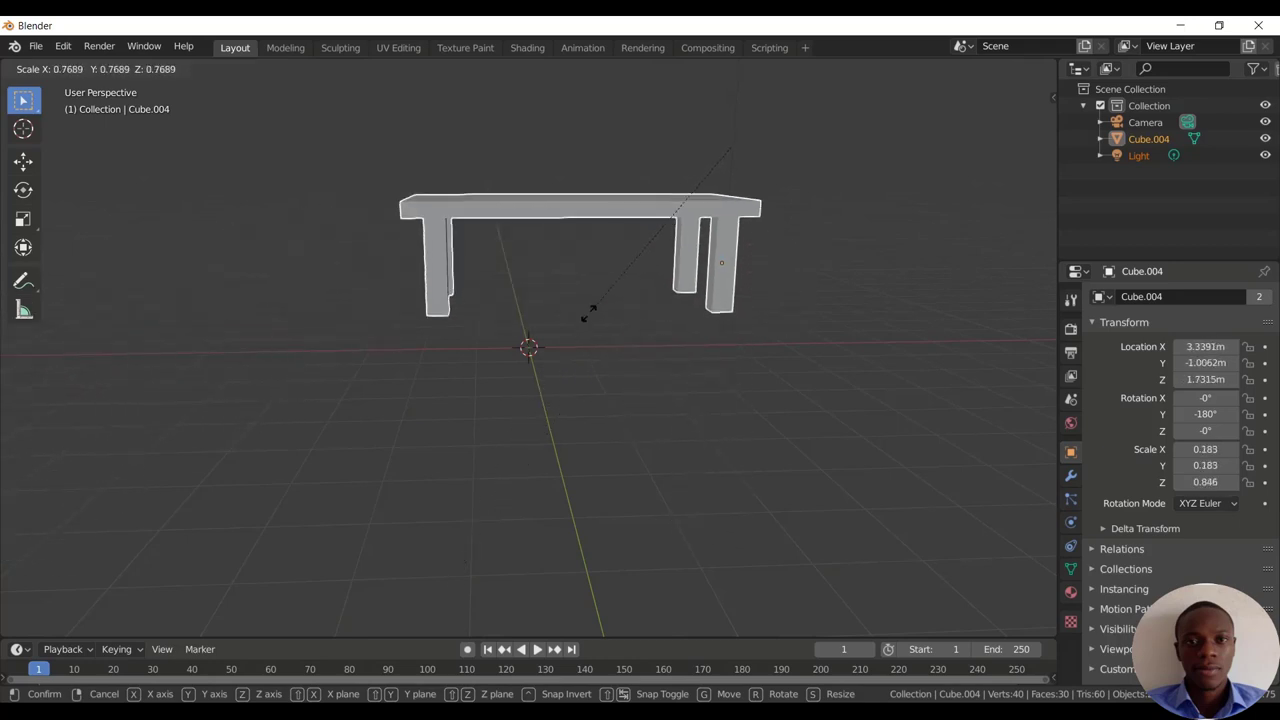
pyautogui.click(589, 319)
pyautogui.press('s')
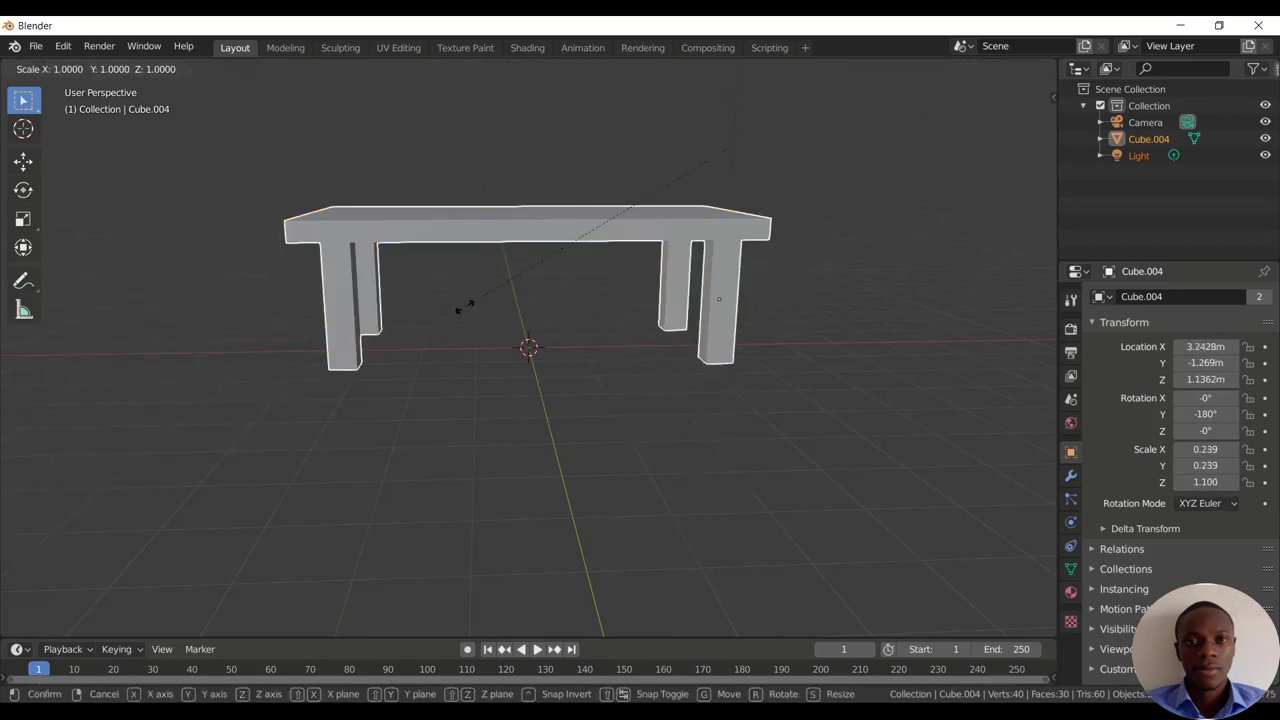
pyautogui.press('z')
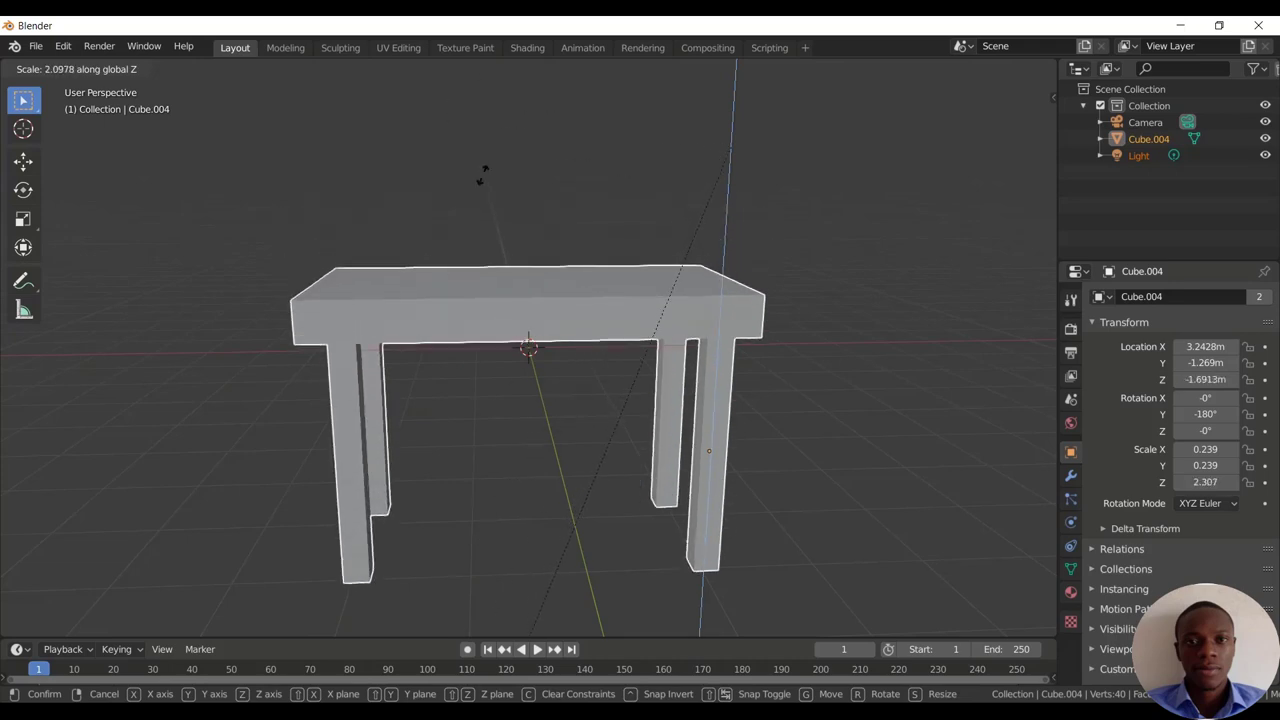
pyautogui.click(489, 194)
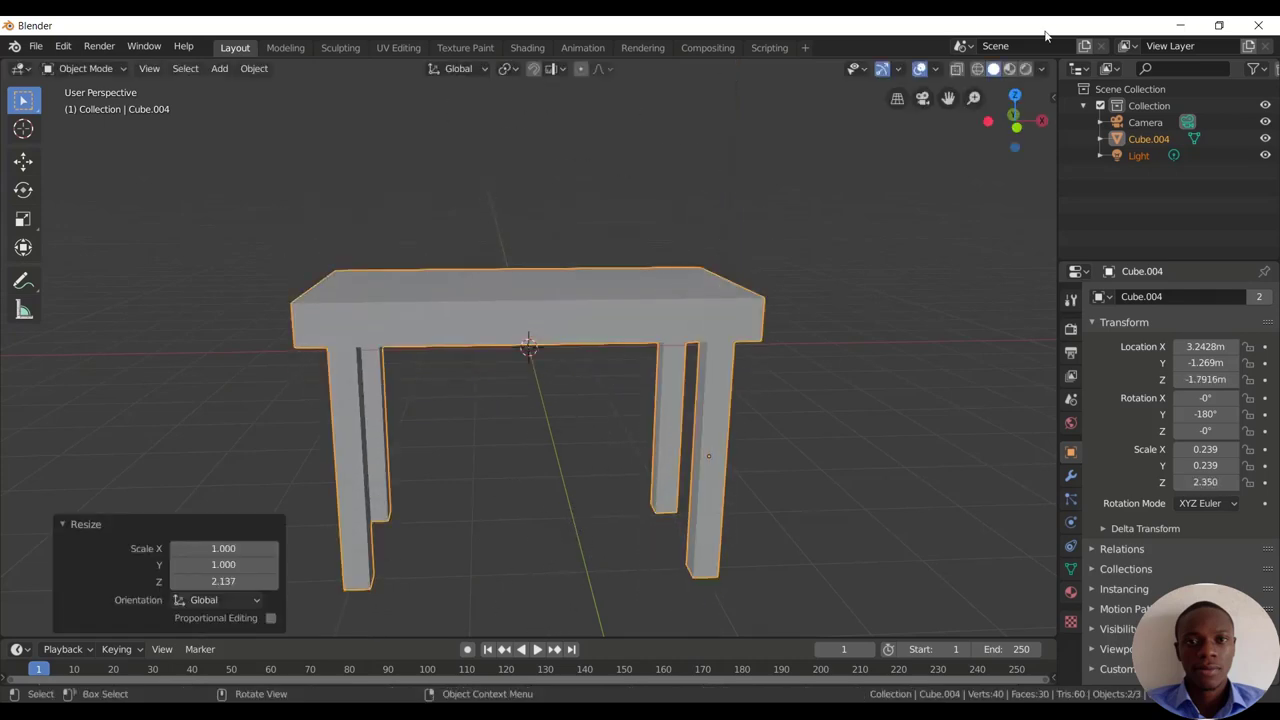
pyautogui.moveTo(1040, 122)
pyautogui.mouseDown()
pyautogui.moveTo(960, 126)
pyautogui.moveTo(1040, 118)
pyautogui.mouseUp()
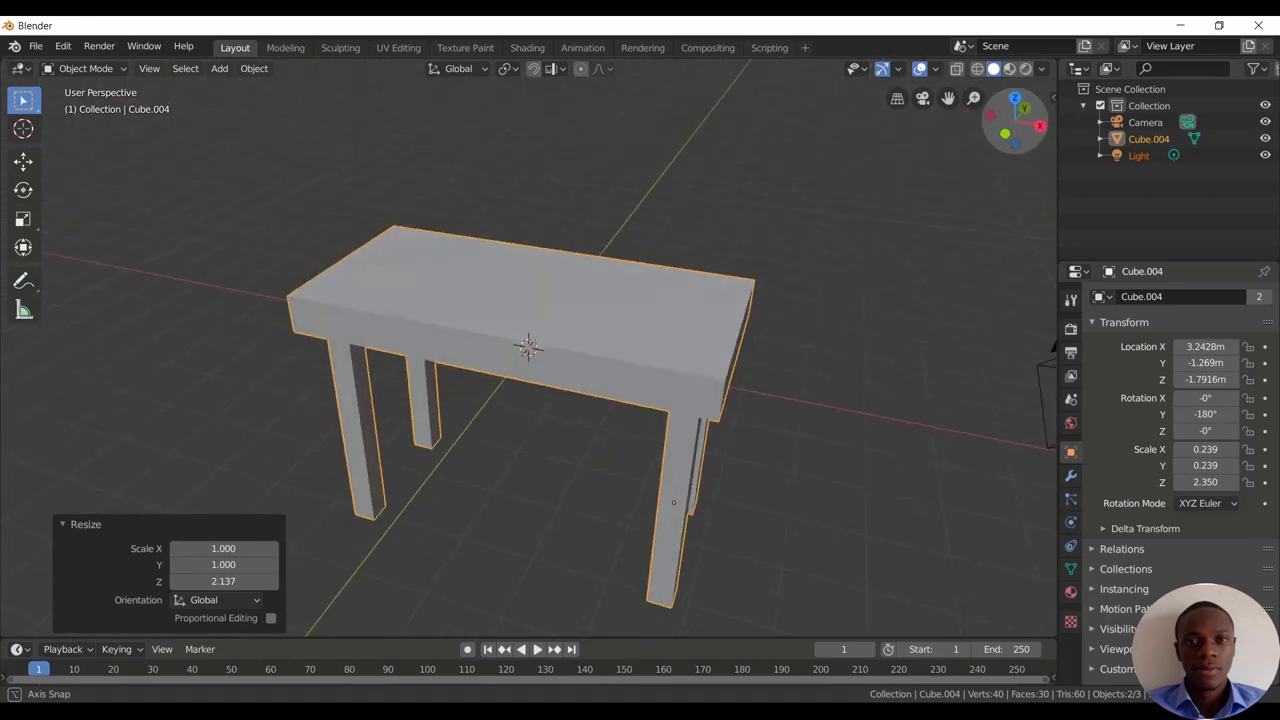